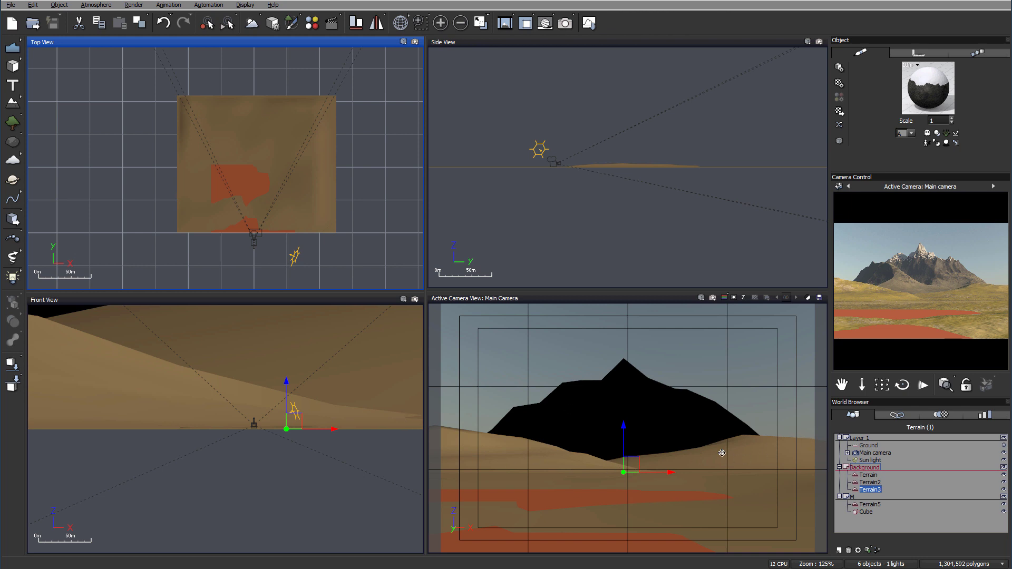
- Add a new layer to the Dry Grass material of Terrain5 and set its type to EcoSystem/Particles
{"action": "left_click", "coordinate": [870, 504]}
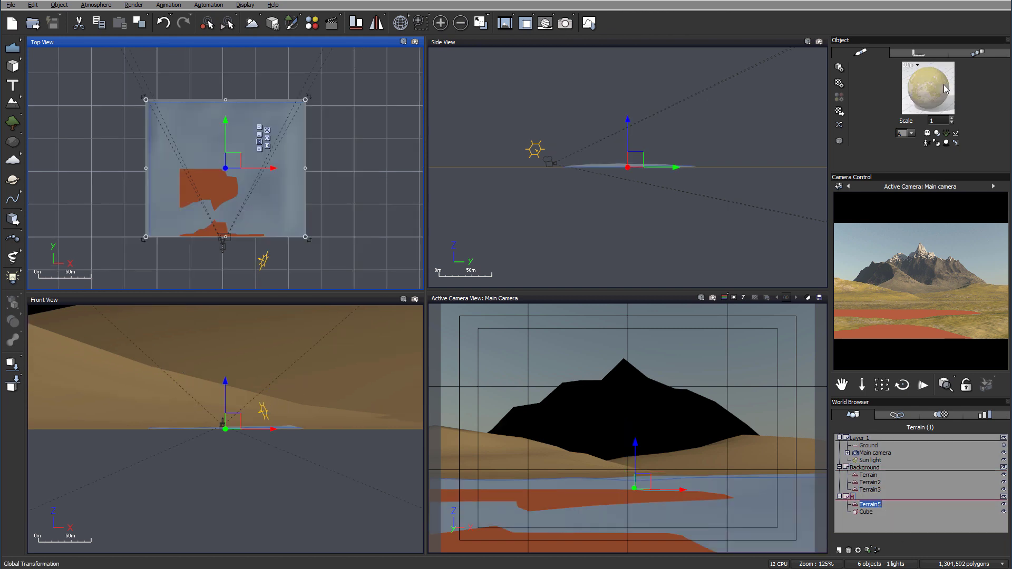
{"action": "double_click", "coordinate": [928, 87]}
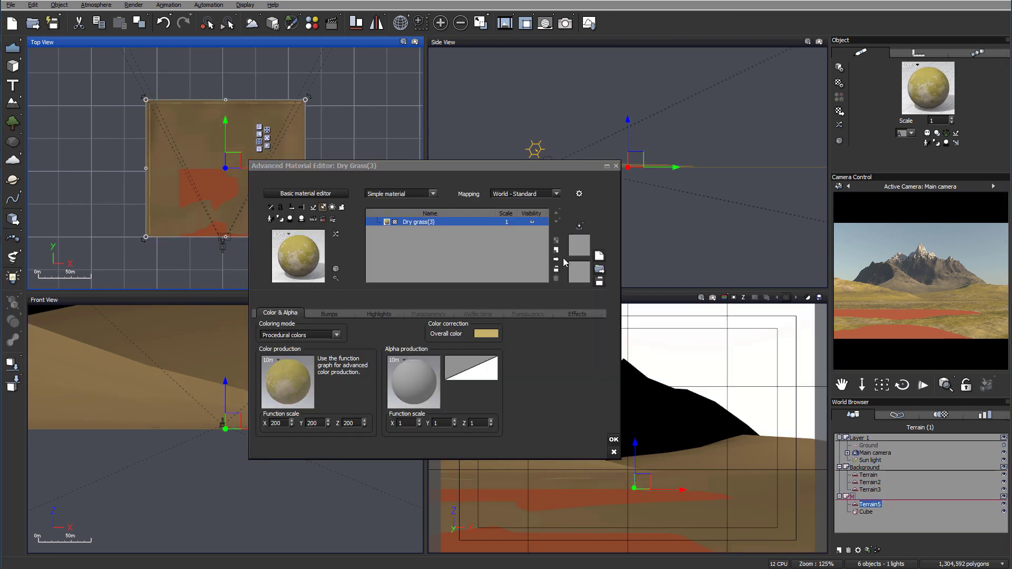
{"action": "left_click", "coordinate": [556, 250]}
{"action": "left_click", "coordinate": [432, 194]}
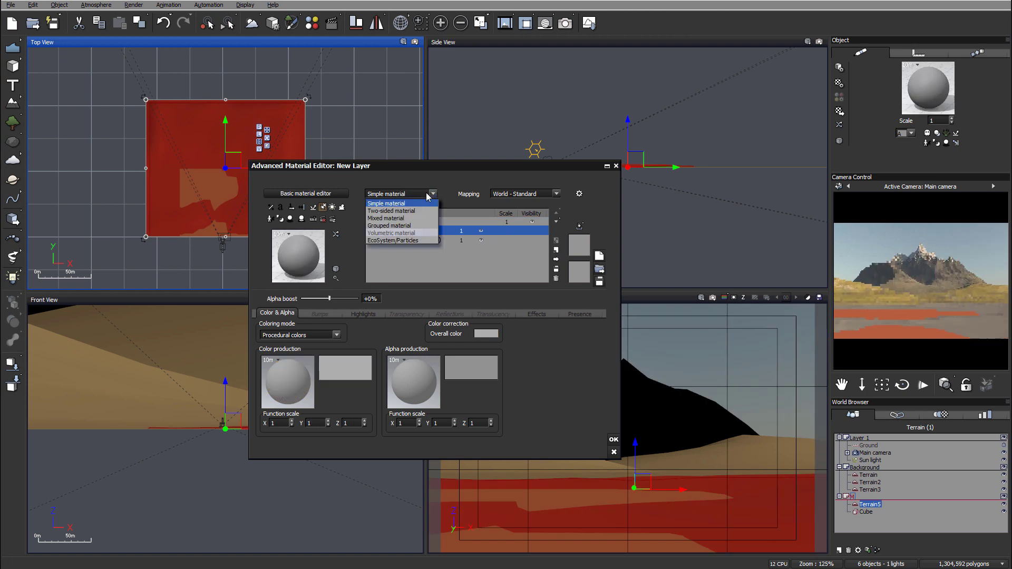
{"action": "left_click", "coordinate": [392, 240]}
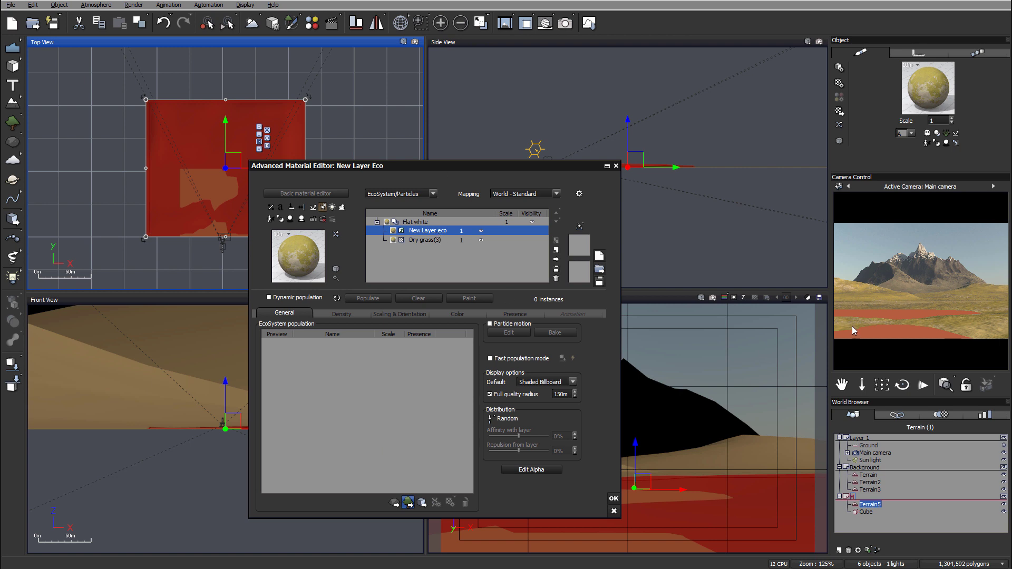
- Add the Alder - Autumn and HD Larch Tree - Autumn plants to the layer's EcoSystem population
{"action": "double_click", "coordinate": [360, 377]}
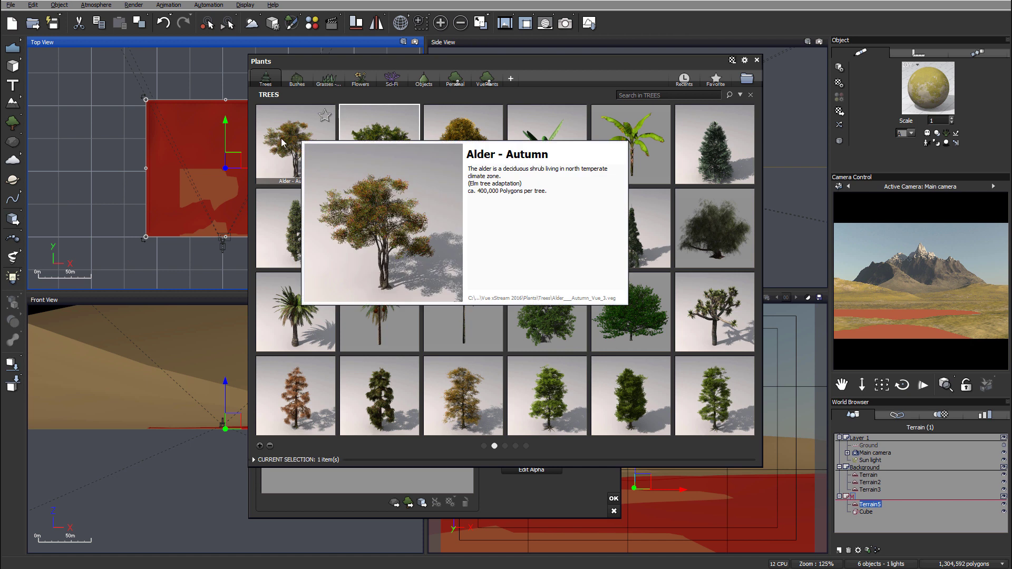
{"action": "double_click", "coordinate": [302, 140]}
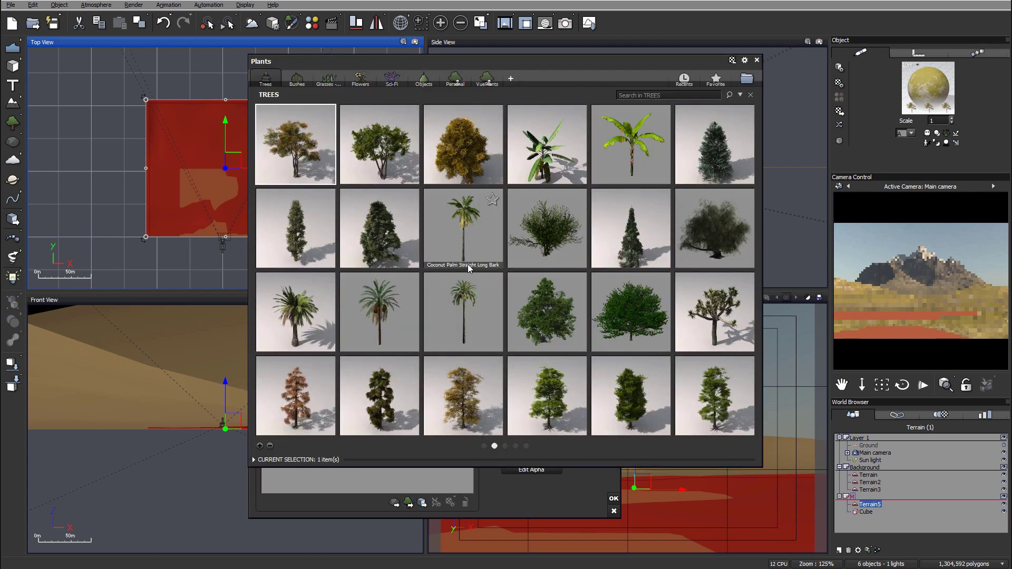
{"action": "double_click", "coordinate": [295, 385]}
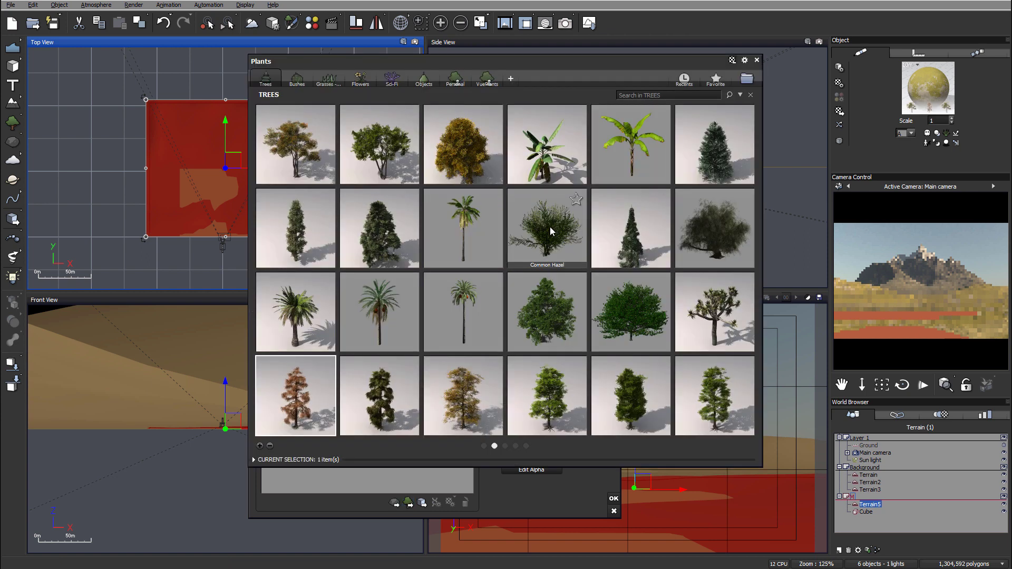
- Find HD Lime Tree - Autumn in the tree library and add it to the EcoSystem population
{"action": "scroll", "coordinate": [518, 251], "scroll_direction": "up", "scroll_amount": 1}
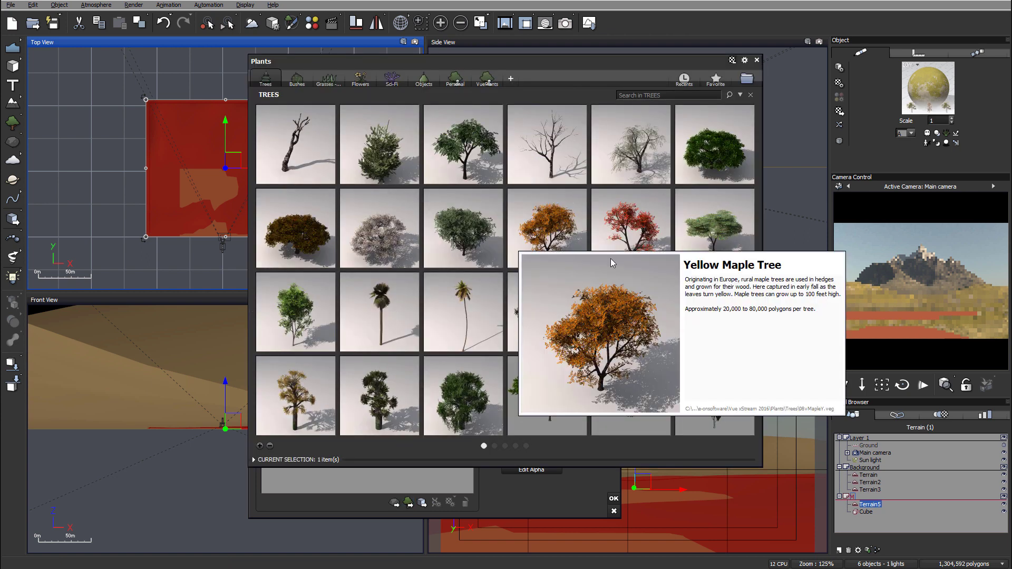
{"action": "mouse_move", "coordinate": [623, 223]}
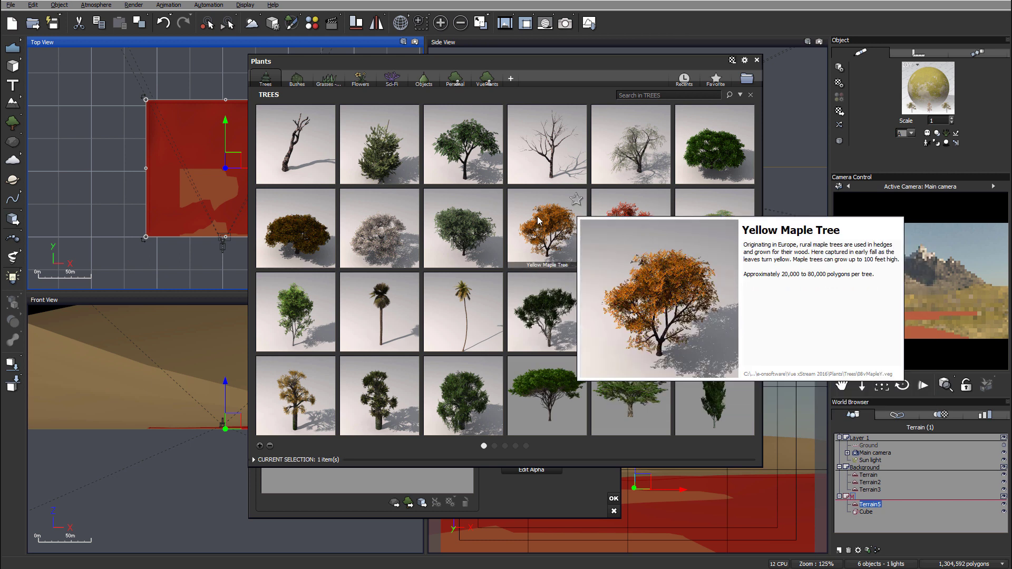
{"action": "scroll", "coordinate": [536, 216], "scroll_direction": "down", "scroll_amount": 1}
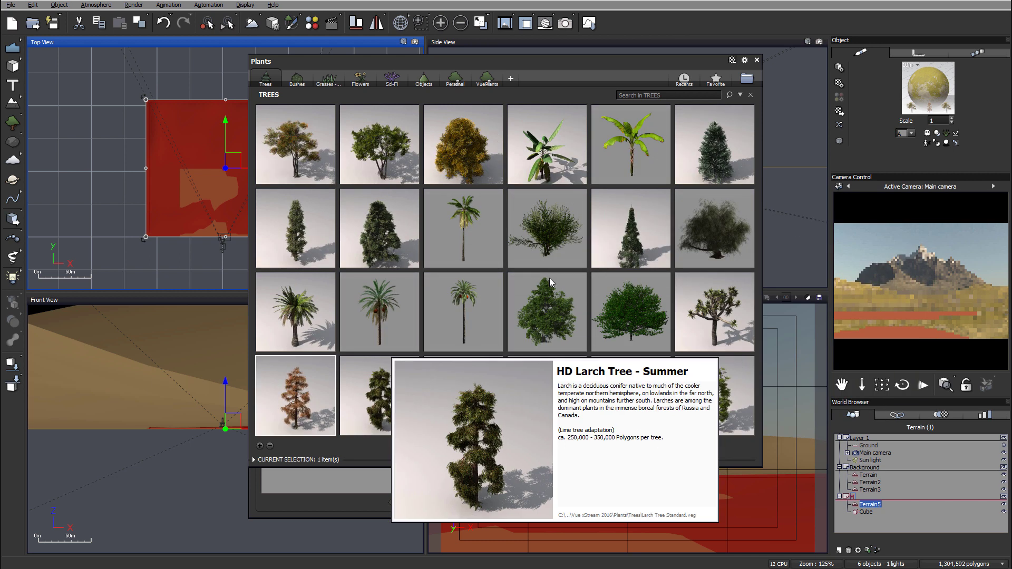
{"action": "scroll", "coordinate": [549, 268], "scroll_direction": "down", "scroll_amount": 1}
{"action": "mouse_move", "coordinate": [473, 247]}
{"action": "scroll", "coordinate": [473, 248], "scroll_direction": "down", "scroll_amount": 1}
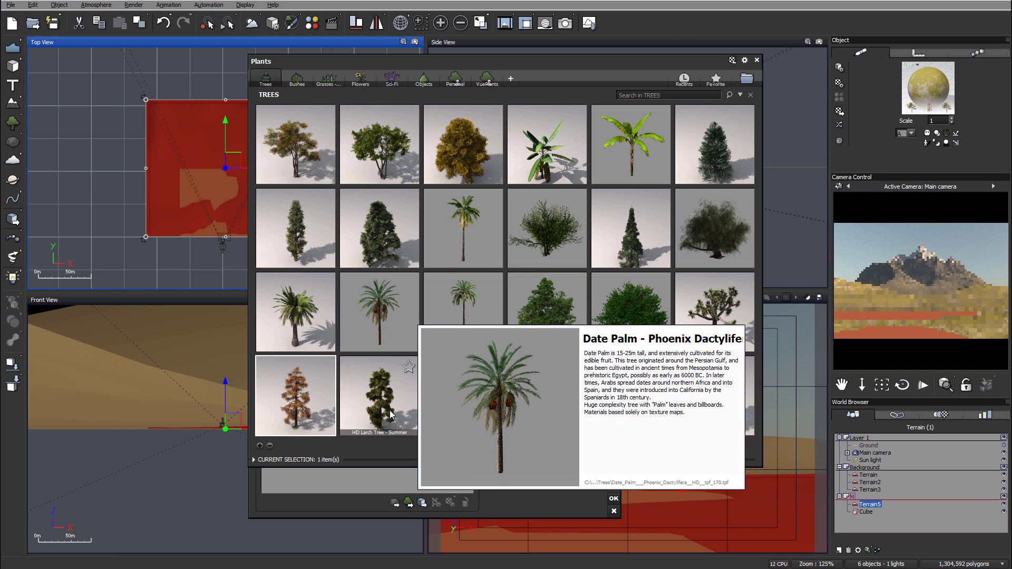
{"action": "scroll", "coordinate": [447, 445], "scroll_direction": "up", "scroll_amount": 1}
{"action": "mouse_move", "coordinate": [467, 168]}
{"action": "double_click", "coordinate": [293, 225]}
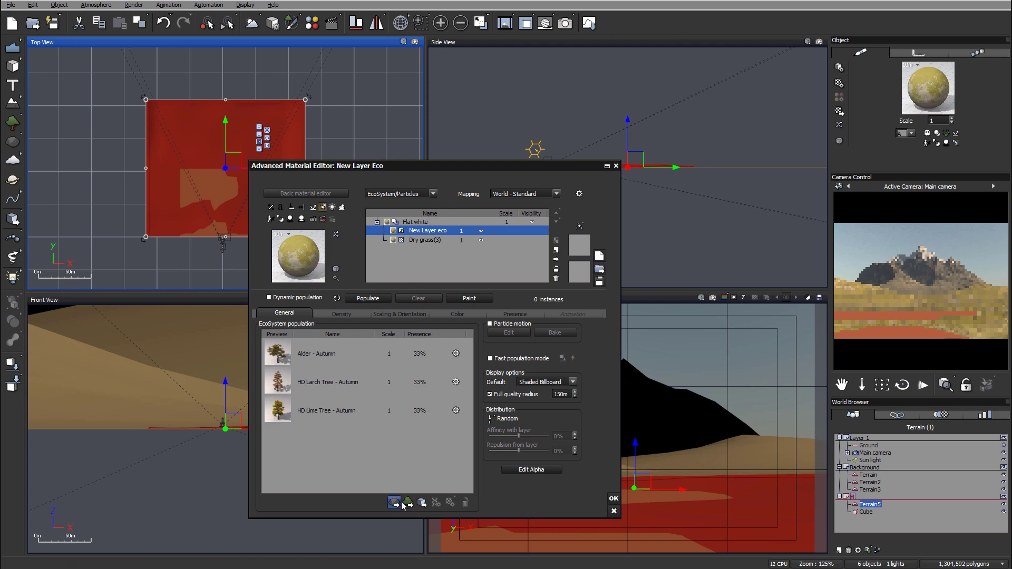
- Find Large European Ash - Autumn in the tree library and add it to the EcoSystem population
{"action": "left_click", "coordinate": [568, 262]}
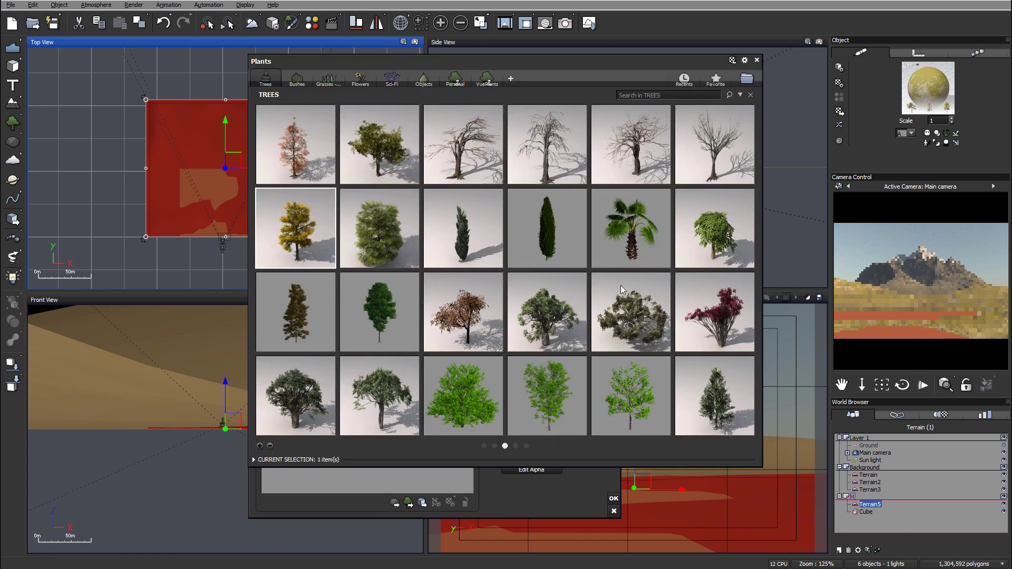
{"action": "scroll", "coordinate": [656, 300], "scroll_direction": "down", "scroll_amount": 1}
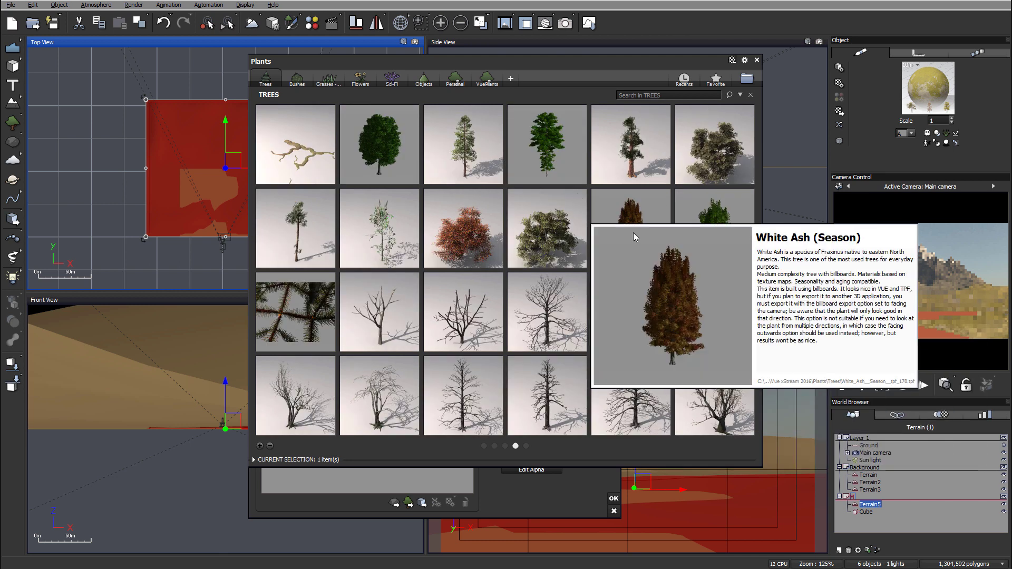
{"action": "scroll", "coordinate": [629, 233], "scroll_direction": "down", "scroll_amount": 1}
{"action": "scroll", "coordinate": [629, 237], "scroll_direction": "up", "scroll_amount": 1}
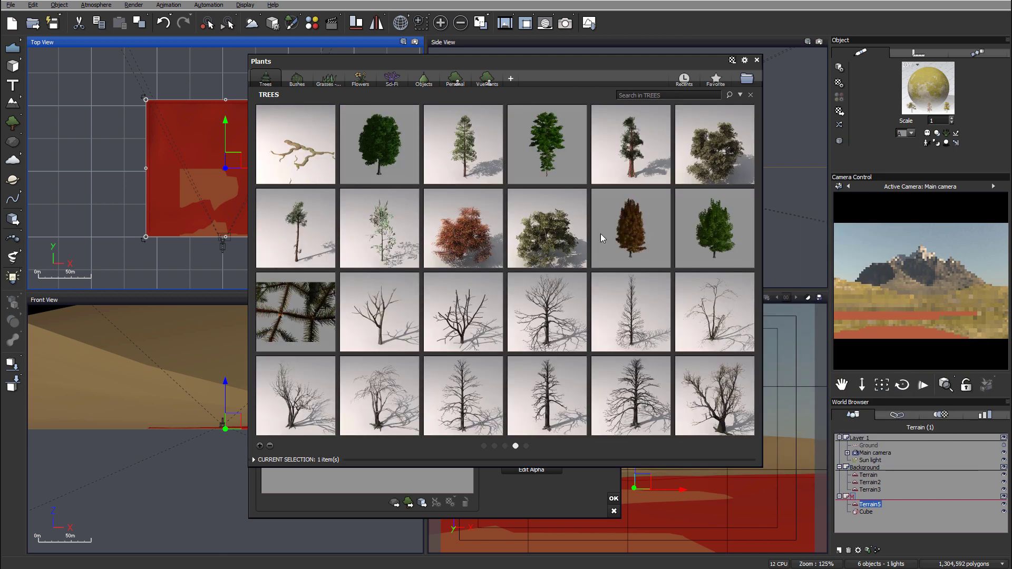
{"action": "scroll", "coordinate": [451, 221], "scroll_direction": "up", "scroll_amount": 1}
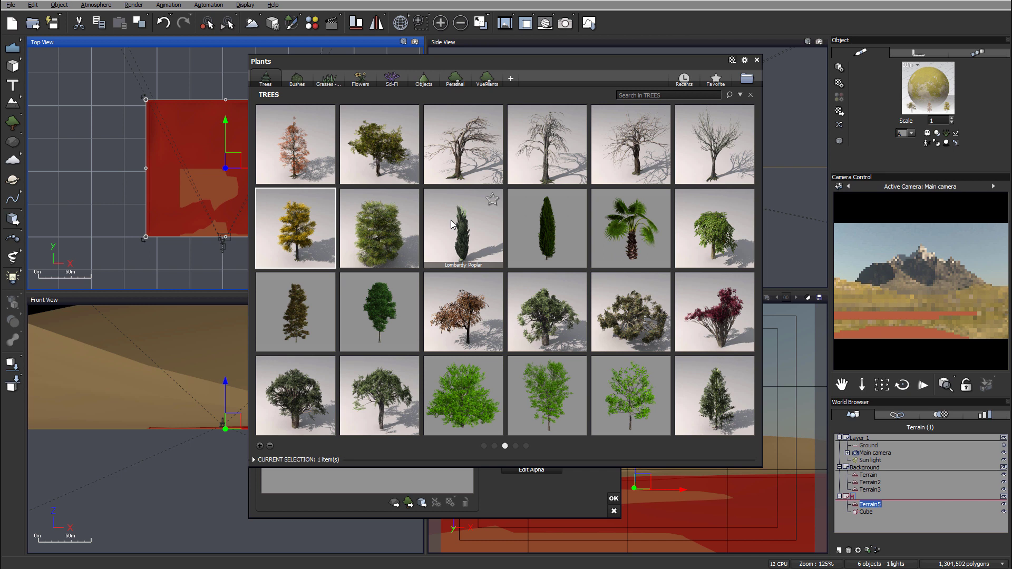
{"action": "double_click", "coordinate": [289, 158]}
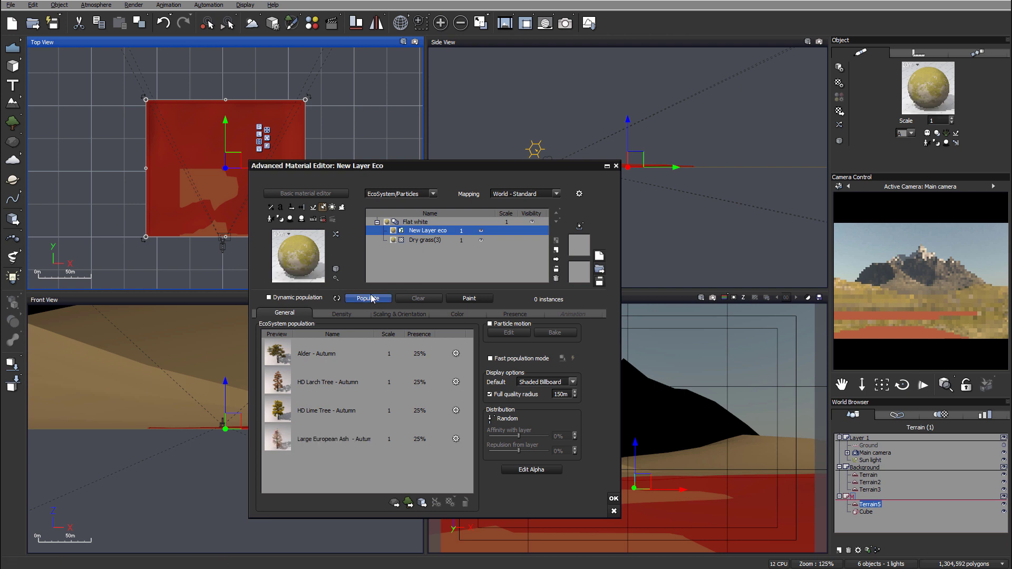
- Open the EcoPainter for the new EcoSystem layer and arrange the windows so the terrain stays accessible in the top view
{"action": "left_click_drag", "start_coordinate": [387, 166], "coordinate": [585, 83]}
{"action": "scroll", "coordinate": [340, 208], "scroll_direction": "up", "scroll_amount": 3}
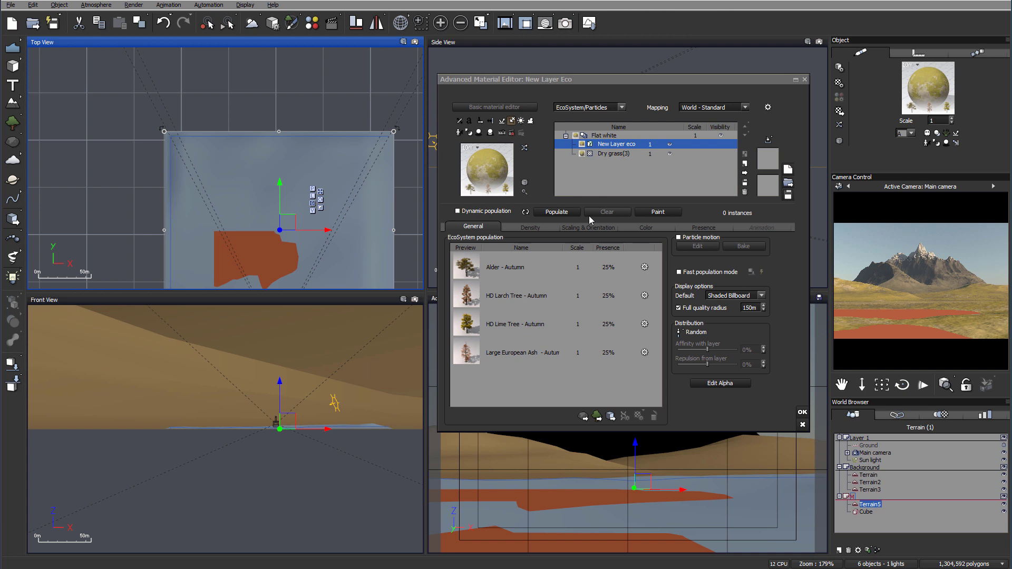
{"action": "left_click", "coordinate": [643, 214]}
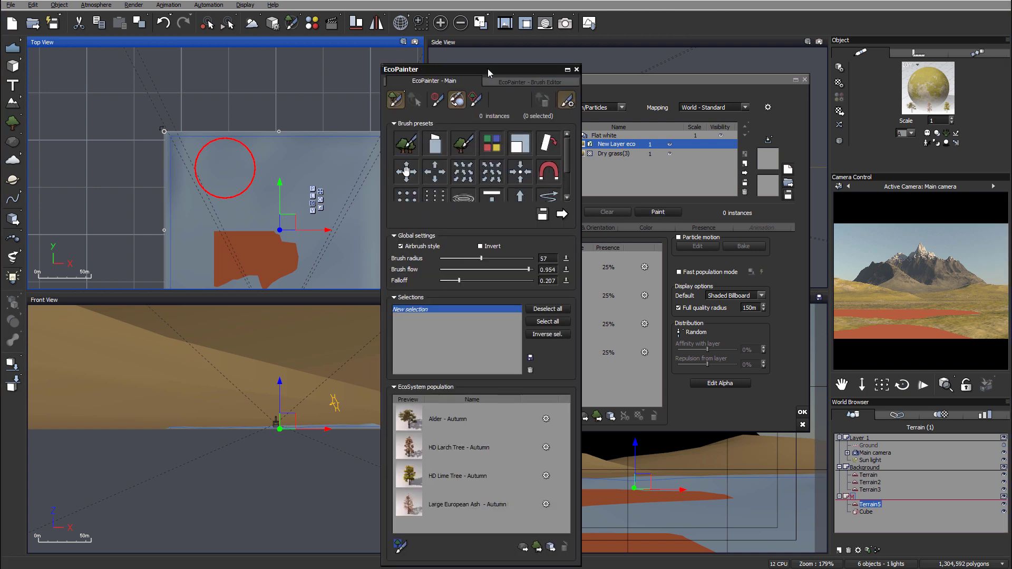
{"action": "left_click_drag", "start_coordinate": [488, 68], "coordinate": [564, 54]}
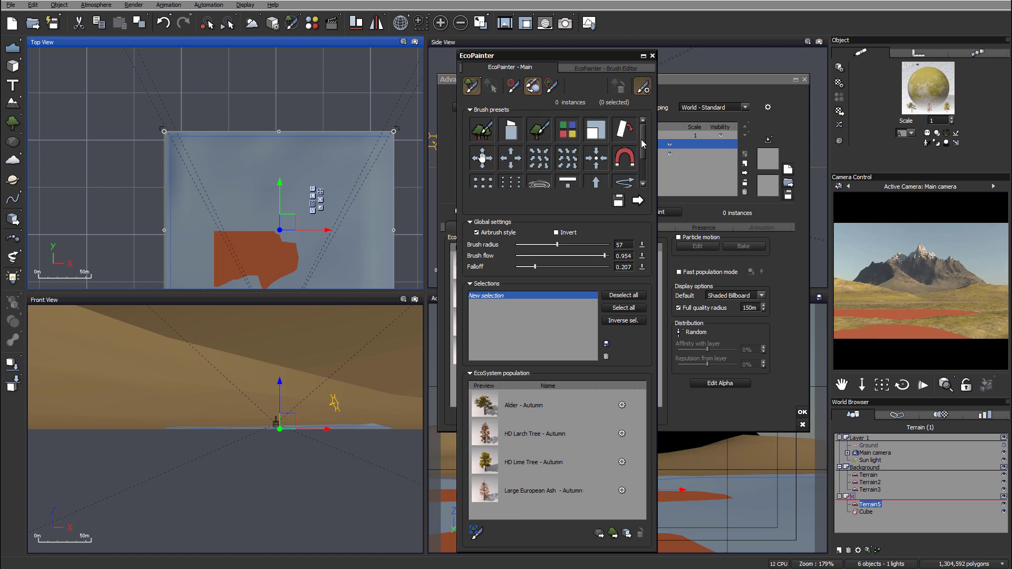
{"action": "mouse_move", "coordinate": [643, 138]}
{"action": "left_mouse_down"}
{"action": "mouse_move", "coordinate": [644, 173]}
{"action": "mouse_move", "coordinate": [645, 120]}
{"action": "left_mouse_up"}
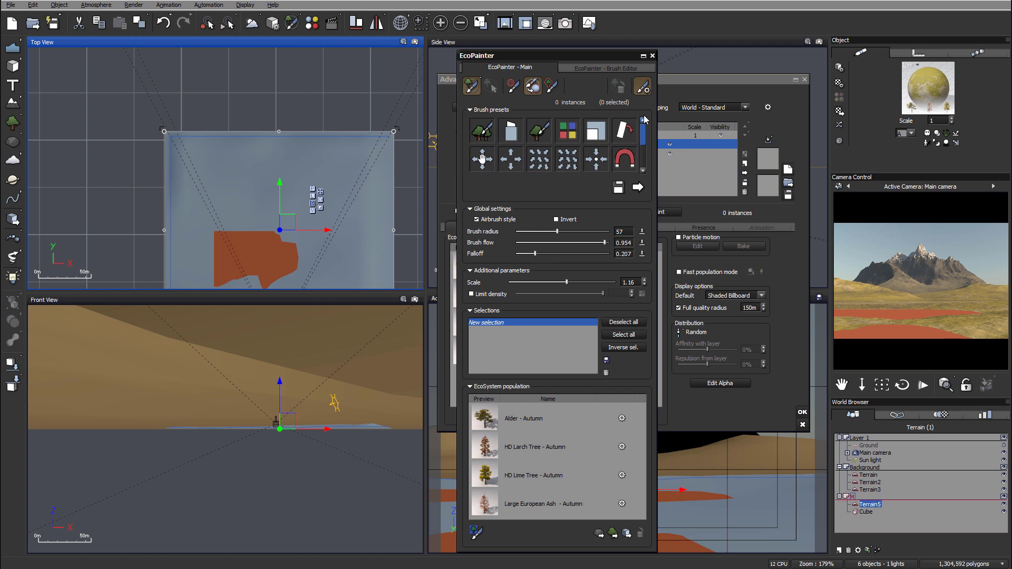
{"action": "left_click", "coordinate": [481, 131]}
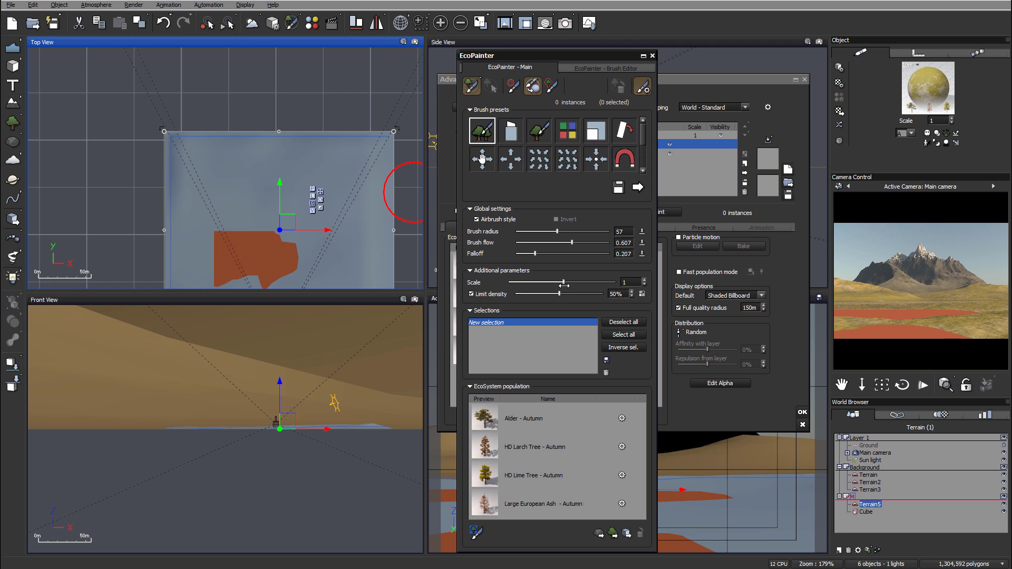
{"action": "mouse_move", "coordinate": [210, 153]}
{"action": "left_mouse_down"}
{"action": "mouse_move", "coordinate": [267, 149]}
{"action": "mouse_move", "coordinate": [283, 166]}
{"action": "left_mouse_up"}
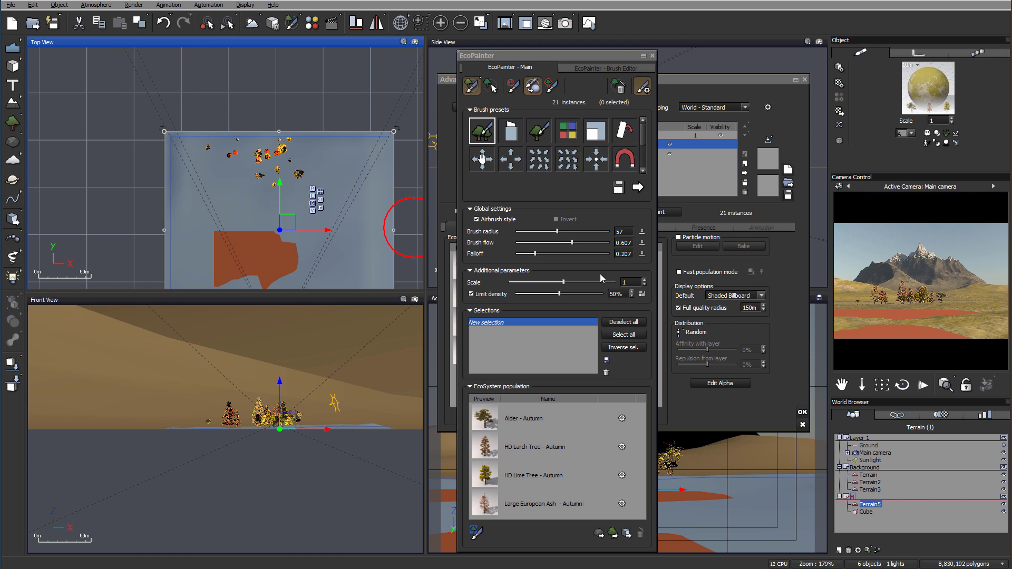
{"action": "left_click", "coordinate": [511, 131]}
{"action": "mouse_move", "coordinate": [274, 167]}
{"action": "left_mouse_down"}
{"action": "mouse_move", "coordinate": [315, 153]}
{"action": "mouse_move", "coordinate": [232, 140]}
{"action": "mouse_move", "coordinate": [280, 169]}
{"action": "mouse_move", "coordinate": [269, 131]}
{"action": "mouse_move", "coordinate": [225, 168]}
{"action": "left_mouse_up"}
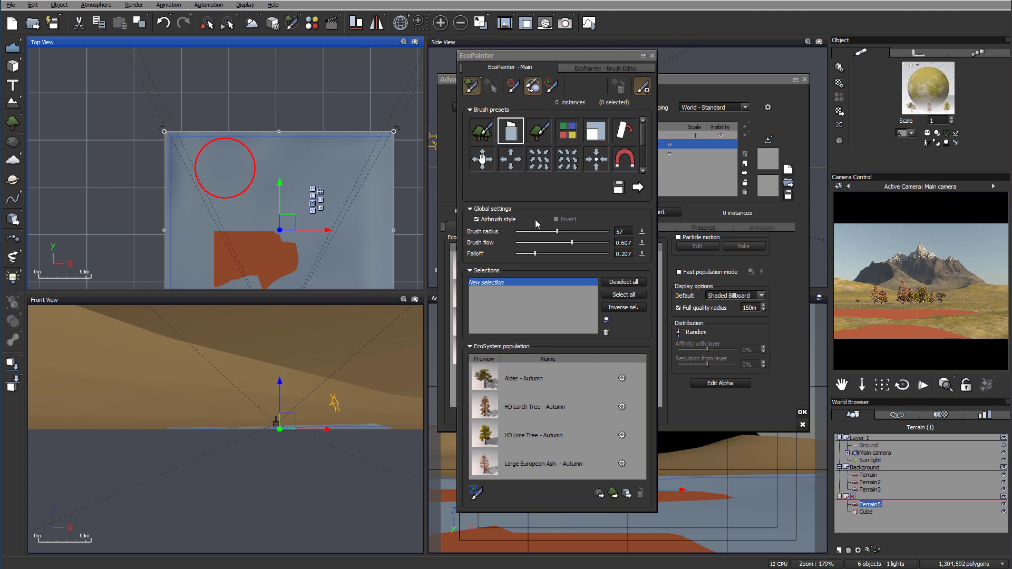
- Paint a band of mixed autumn trees along the terrain's far edge at scale 0.82 with density limited to 50%
{"action": "left_click", "coordinate": [488, 137]}
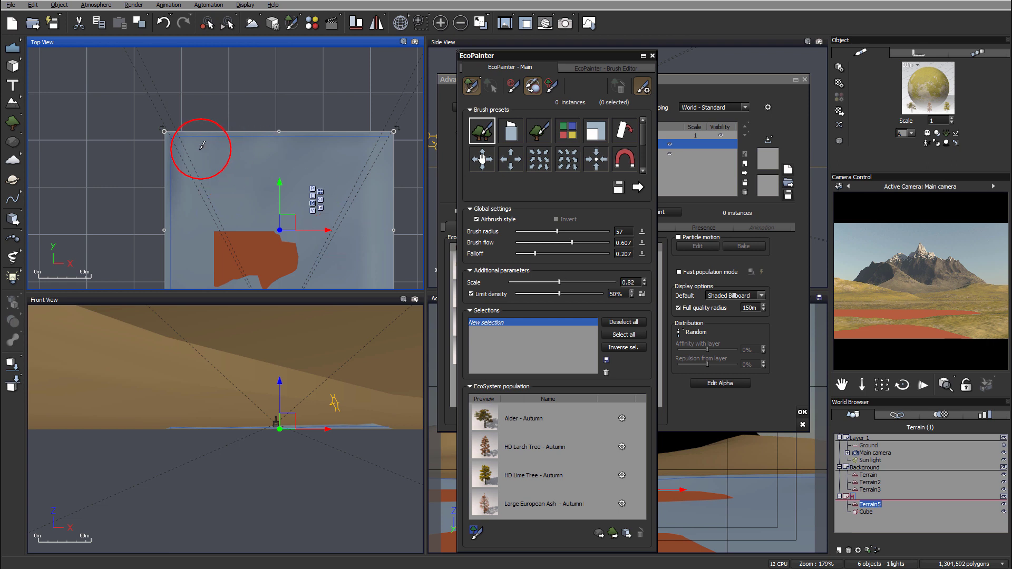
{"action": "left_click", "coordinate": [186, 140]}
{"action": "mouse_move", "coordinate": [186, 137]}
{"action": "left_mouse_down"}
{"action": "mouse_move", "coordinate": [206, 150]}
{"action": "mouse_move", "coordinate": [294, 161]}
{"action": "mouse_move", "coordinate": [276, 167]}
{"action": "mouse_move", "coordinate": [312, 150]}
{"action": "mouse_move", "coordinate": [354, 159]}
{"action": "mouse_move", "coordinate": [388, 146]}
{"action": "left_mouse_up"}
{"action": "left_click_drag", "start_coordinate": [385, 149], "coordinate": [384, 151]}
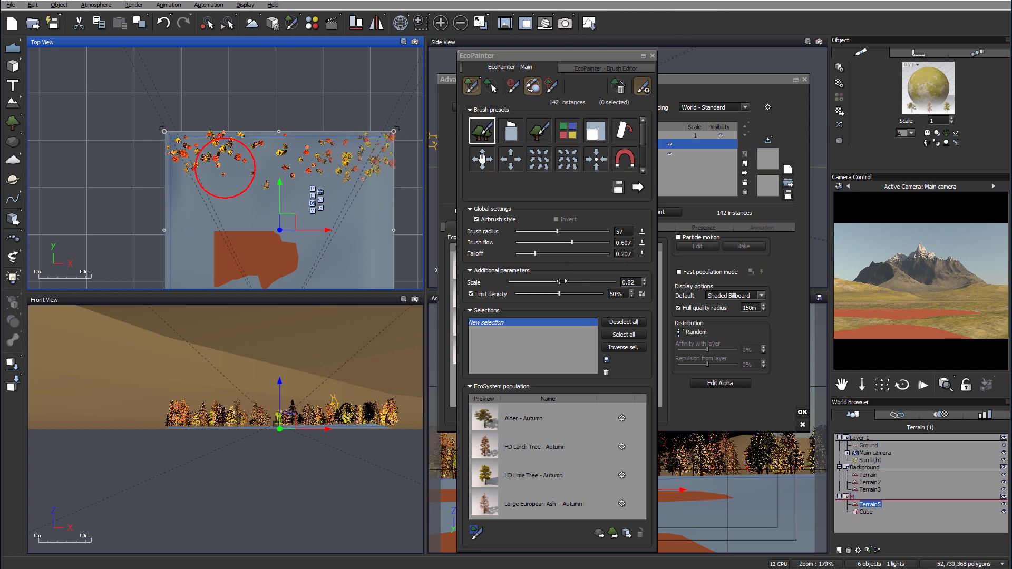
- Turn off the density limit and paint more trees over the band along the far edge to thicken it
{"action": "left_click", "coordinate": [488, 296]}
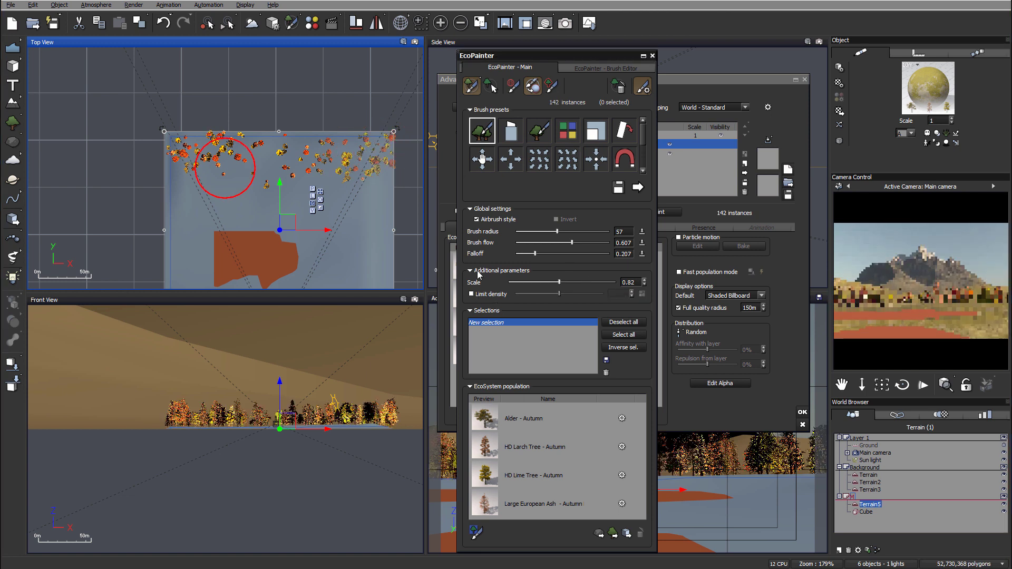
{"action": "mouse_move", "coordinate": [366, 154]}
{"action": "left_mouse_down"}
{"action": "mouse_move", "coordinate": [170, 154]}
{"action": "mouse_move", "coordinate": [185, 175]}
{"action": "mouse_move", "coordinate": [270, 158]}
{"action": "mouse_move", "coordinate": [390, 168]}
{"action": "left_mouse_up"}
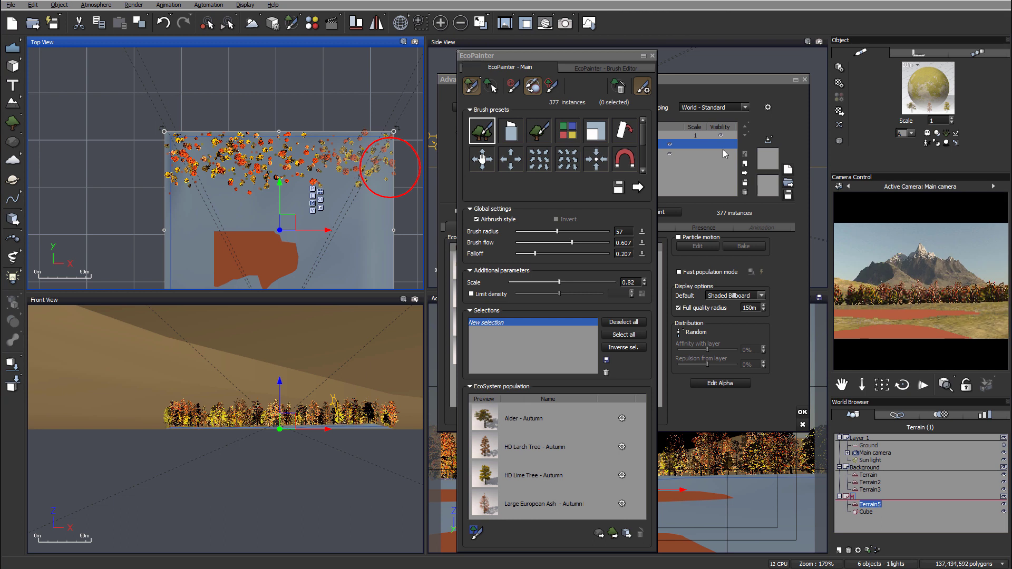
{"action": "mouse_move", "coordinate": [204, 160]}
{"action": "left_mouse_down"}
{"action": "mouse_move", "coordinate": [202, 173]}
{"action": "mouse_move", "coordinate": [195, 158]}
{"action": "mouse_move", "coordinate": [222, 176]}
{"action": "mouse_move", "coordinate": [211, 173]}
{"action": "mouse_move", "coordinate": [240, 170]}
{"action": "left_mouse_up"}
- Choose Alder - Autumn, paint extra trees between the forest band and the red patch, and move the windows aside to uncover the camera view
{"action": "scroll", "coordinate": [239, 170], "scroll_direction": "up", "scroll_amount": 5}
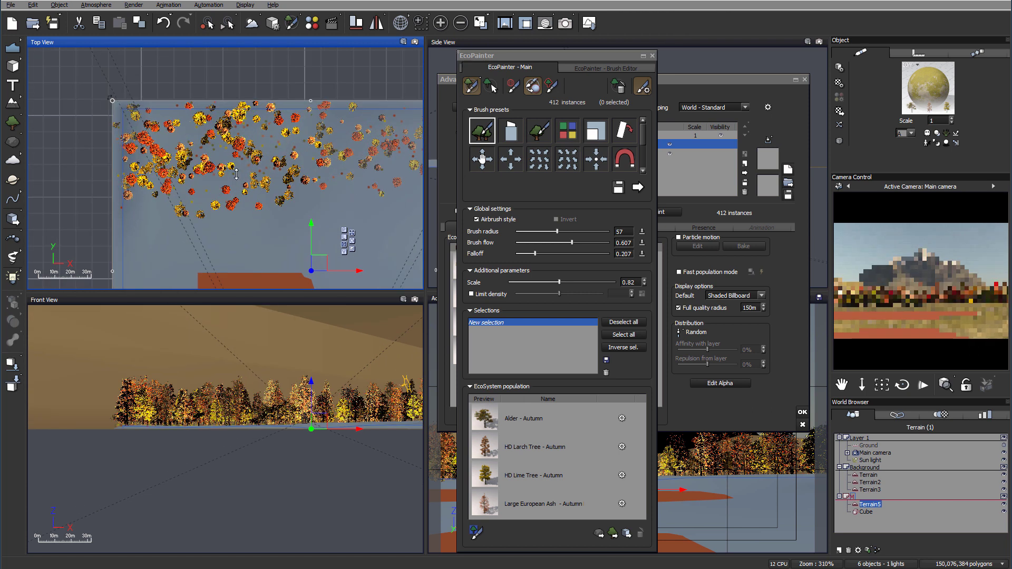
{"action": "mouse_move", "coordinate": [262, 110]}
{"action": "right_mouse_down"}
{"action": "mouse_move", "coordinate": [228, 61]}
{"action": "mouse_move", "coordinate": [227, 70]}
{"action": "right_mouse_up"}
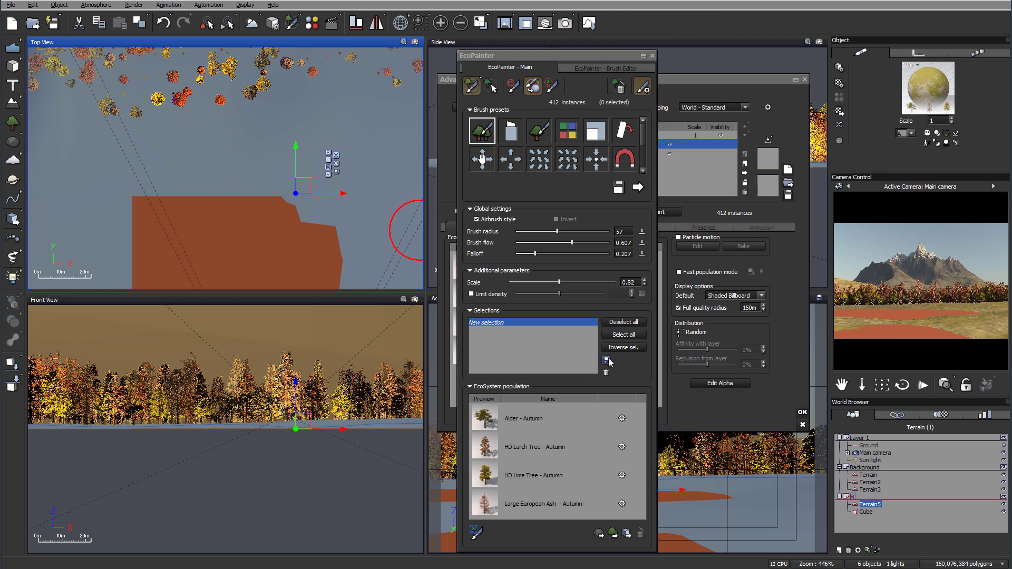
{"action": "left_click", "coordinate": [537, 424]}
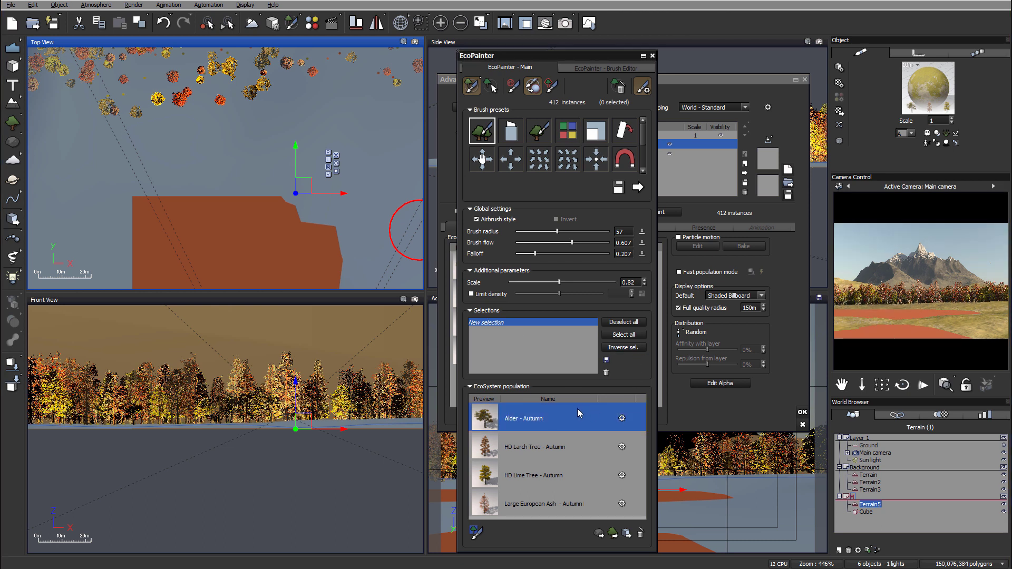
{"action": "left_click_drag", "start_coordinate": [140, 140], "coordinate": [248, 164]}
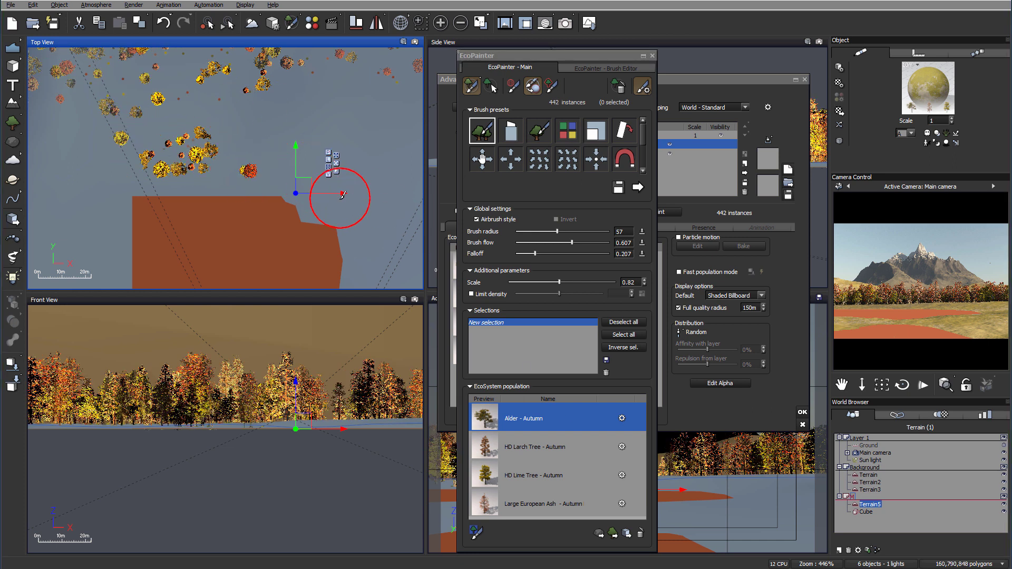
{"action": "mouse_move", "coordinate": [368, 193]}
{"action": "left_mouse_down"}
{"action": "mouse_move", "coordinate": [332, 164]}
{"action": "mouse_move", "coordinate": [292, 163]}
{"action": "left_mouse_up"}
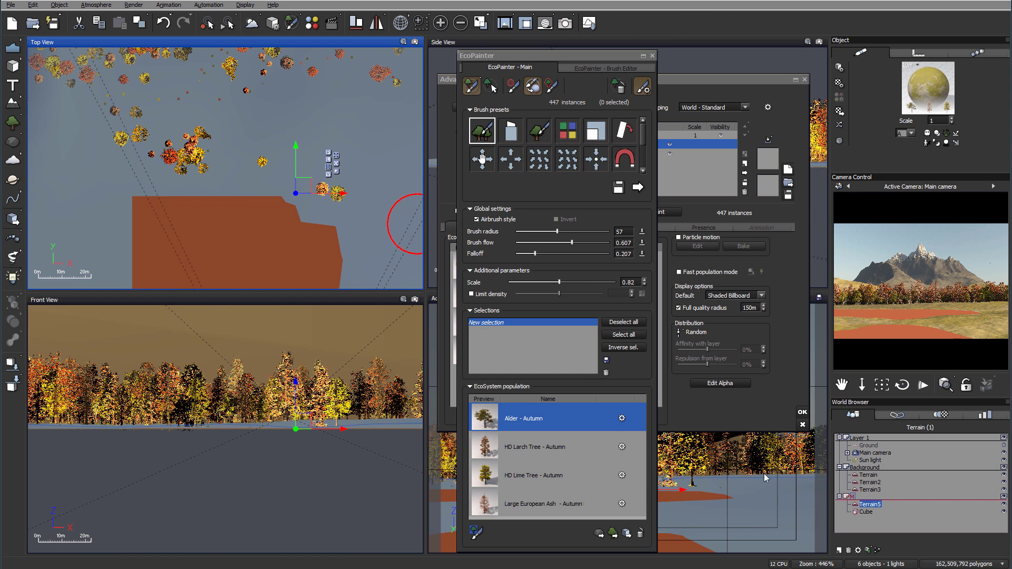
{"action": "left_click_drag", "start_coordinate": [554, 55], "coordinate": [270, 52]}
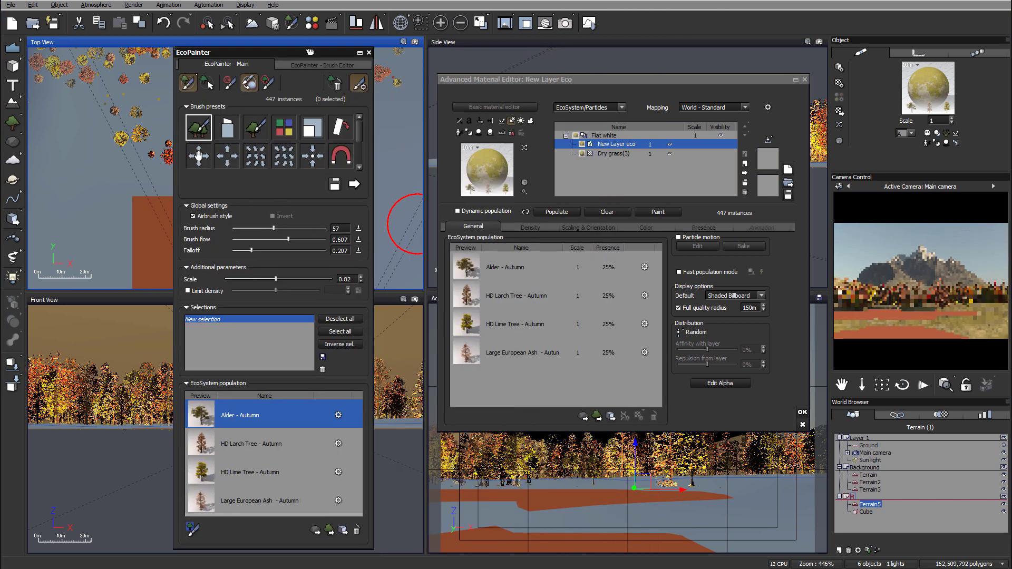
{"action": "left_click_drag", "start_coordinate": [594, 80], "coordinate": [635, 41]}
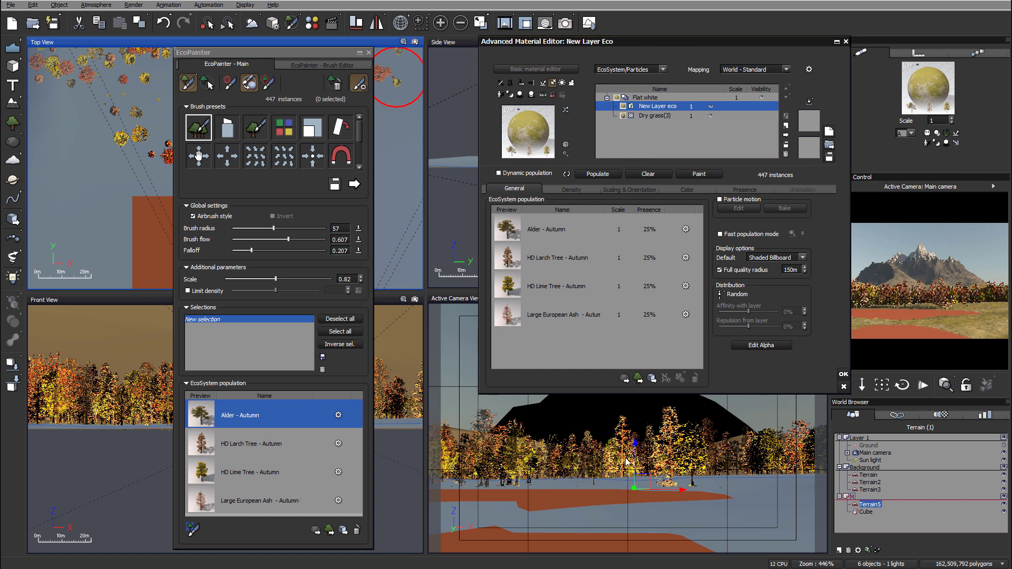
- Paint more autumn trees with the EcoPainter in the open ground beside the large red patch's right side
{"action": "left_click_drag", "start_coordinate": [320, 54], "coordinate": [546, 51]}
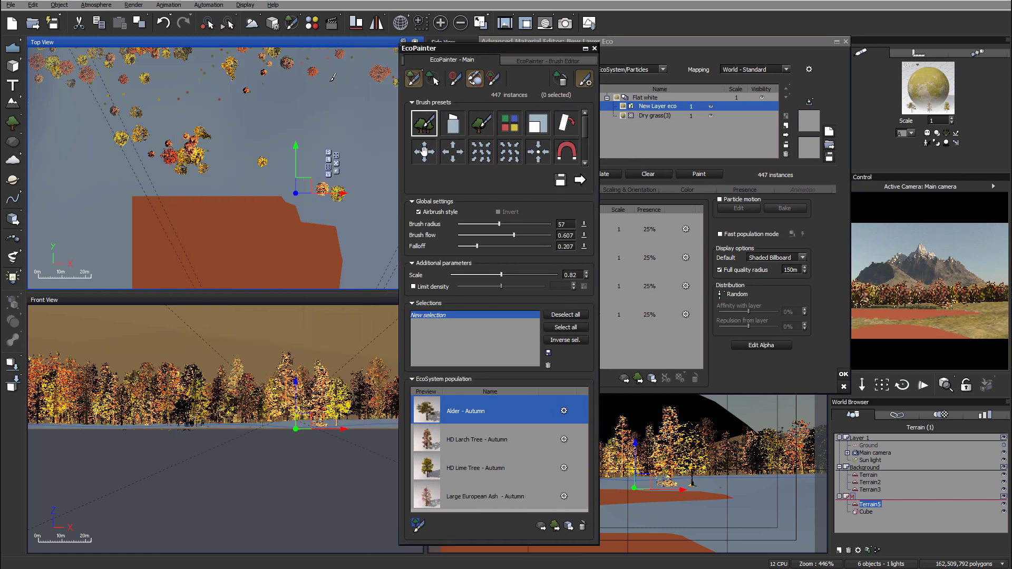
{"action": "mouse_move", "coordinate": [172, 104]}
{"action": "right_mouse_down"}
{"action": "mouse_move", "coordinate": [167, 117]}
{"action": "mouse_move", "coordinate": [179, 122]}
{"action": "right_mouse_up"}
{"action": "mouse_move", "coordinate": [209, 120]}
{"action": "left_mouse_down"}
{"action": "mouse_move", "coordinate": [235, 194]}
{"action": "mouse_move", "coordinate": [214, 242]}
{"action": "mouse_move", "coordinate": [180, 235]}
{"action": "mouse_move", "coordinate": [211, 240]}
{"action": "left_mouse_up"}
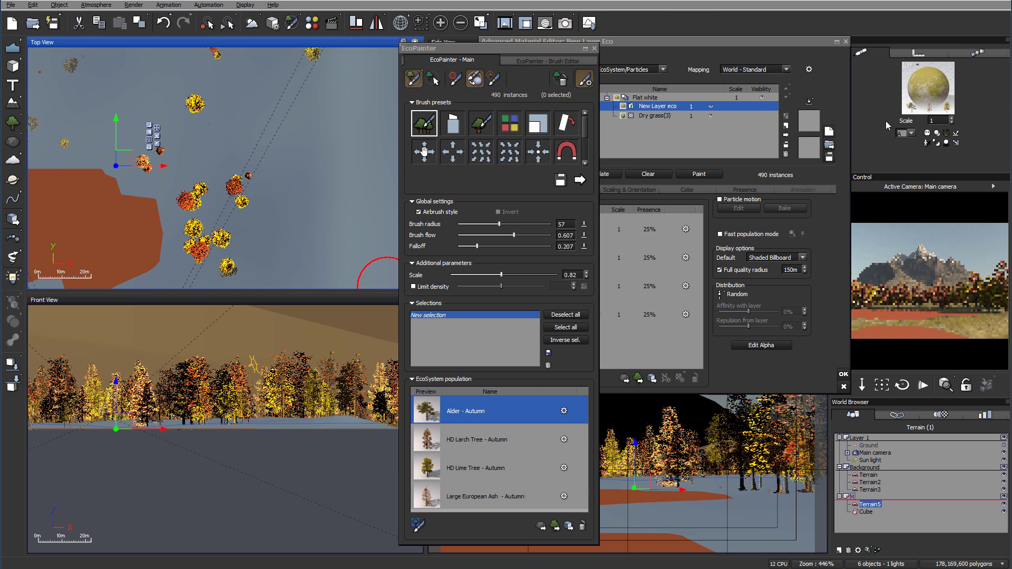
{"action": "left_click_drag", "start_coordinate": [763, 39], "coordinate": [700, 39]}
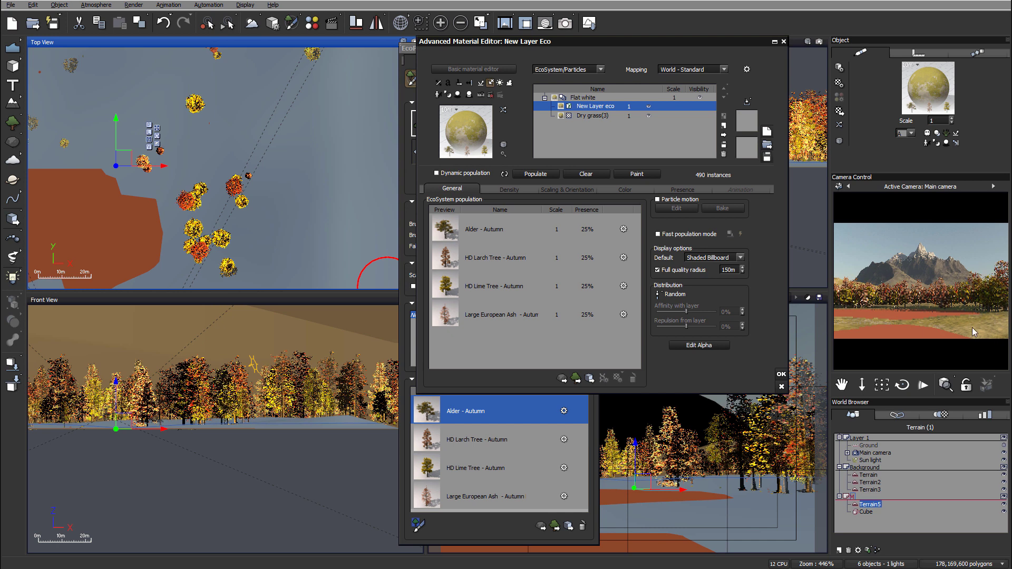
- Paint a cluster of autumn trees in the gap between the two red patches near the camera
{"action": "mouse_move", "coordinate": [174, 189]}
{"action": "right_mouse_down"}
{"action": "mouse_move", "coordinate": [301, 83]}
{"action": "mouse_move", "coordinate": [317, 50]}
{"action": "right_mouse_up"}
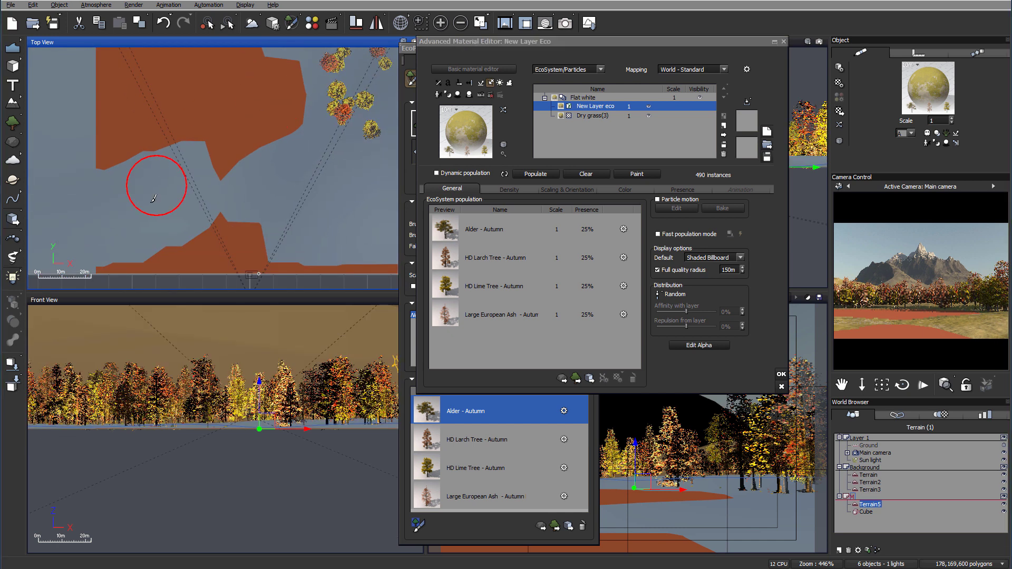
{"action": "mouse_move", "coordinate": [176, 186]}
{"action": "left_mouse_down"}
{"action": "mouse_move", "coordinate": [199, 169]}
{"action": "mouse_move", "coordinate": [196, 197]}
{"action": "mouse_move", "coordinate": [253, 199]}
{"action": "left_mouse_up"}
{"action": "mouse_move", "coordinate": [253, 199]}
{"action": "right_mouse_down"}
{"action": "mouse_move", "coordinate": [234, 175]}
{"action": "mouse_move", "coordinate": [219, 175]}
{"action": "right_mouse_up"}
{"action": "left_click_drag", "start_coordinate": [235, 161], "coordinate": [255, 133]}
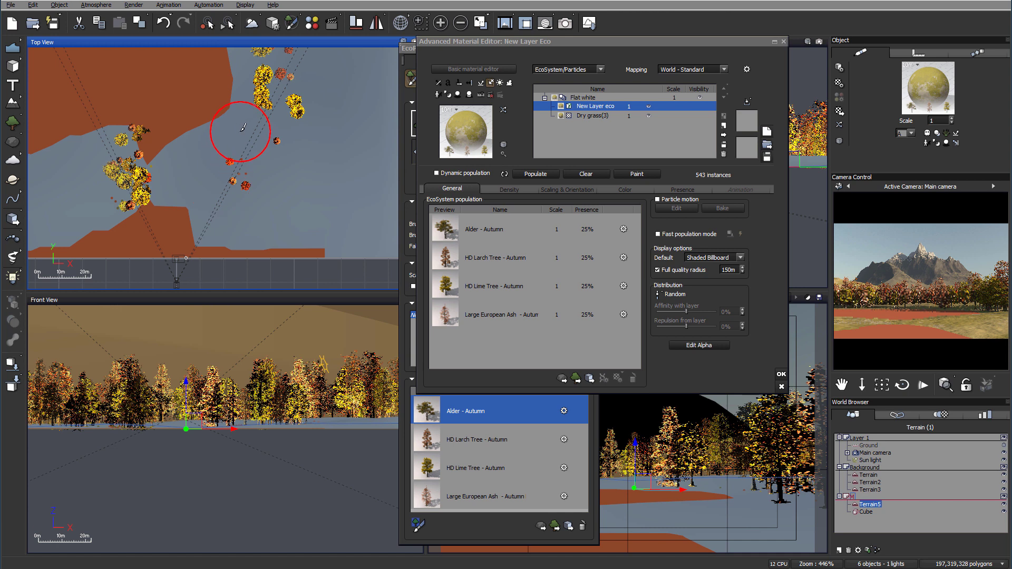
- Paint a dense group of trees over the right tip of the large red patch
{"action": "right_click_drag", "start_coordinate": [268, 100], "coordinate": [288, 206]}
{"action": "left_click_drag", "start_coordinate": [252, 158], "coordinate": [280, 194]}
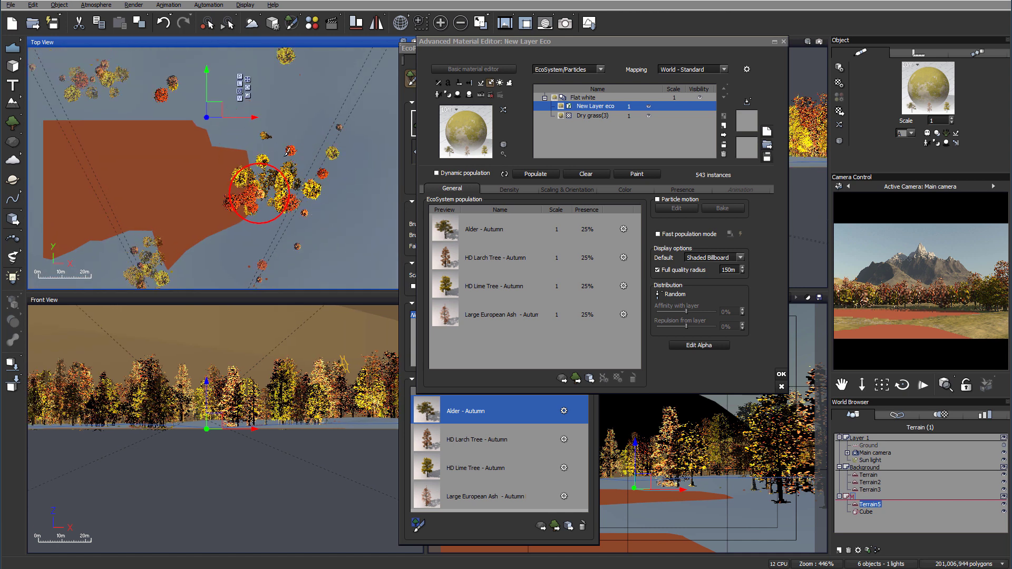
{"action": "left_click", "coordinate": [237, 134]}
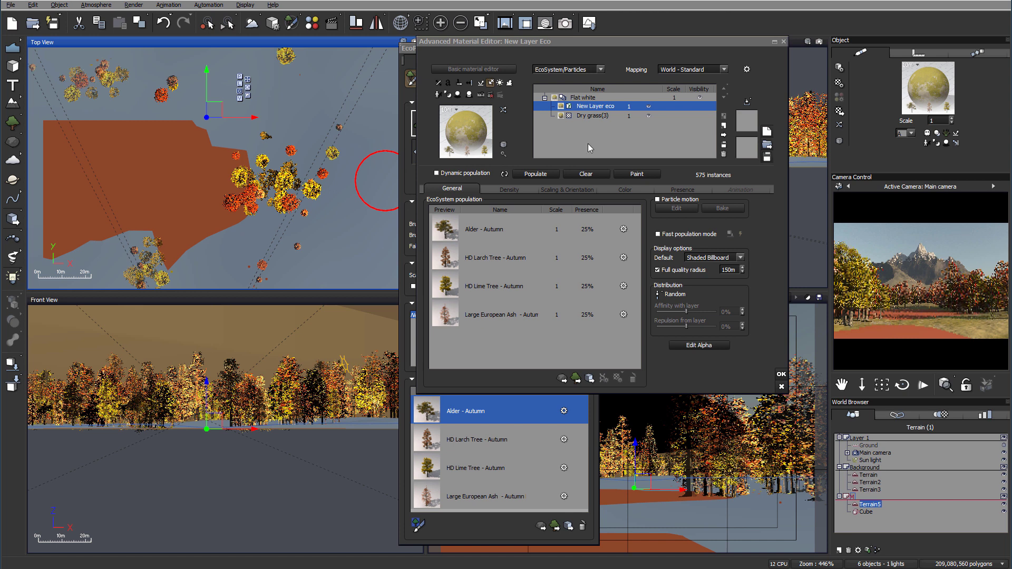
- Switch to the eraser brush without saving the brush changes and thin out the trees around the red patch's right tip
{"action": "left_click_drag", "start_coordinate": [545, 42], "coordinate": [793, 74]}
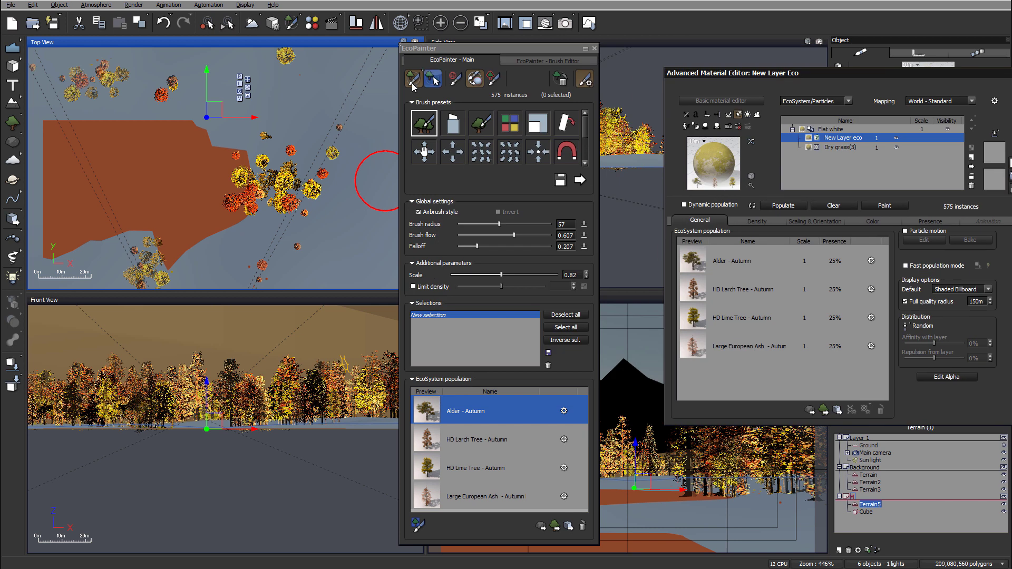
{"action": "left_click", "coordinate": [454, 123]}
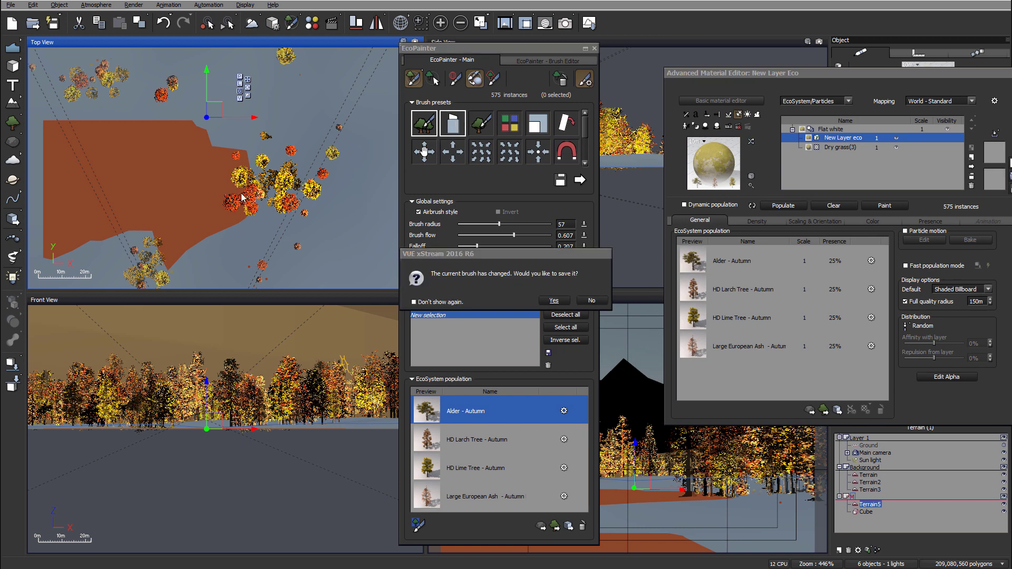
{"action": "left_click", "coordinate": [592, 301]}
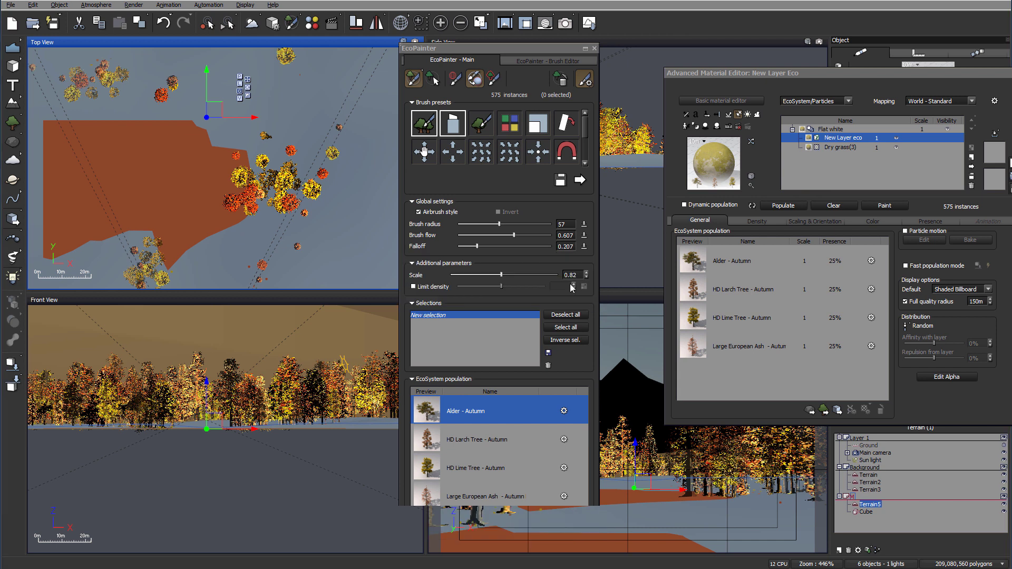
{"action": "mouse_move", "coordinate": [271, 140]}
{"action": "left_mouse_down"}
{"action": "mouse_move", "coordinate": [226, 169]}
{"action": "mouse_move", "coordinate": [239, 184]}
{"action": "mouse_move", "coordinate": [221, 180]}
{"action": "left_mouse_up"}
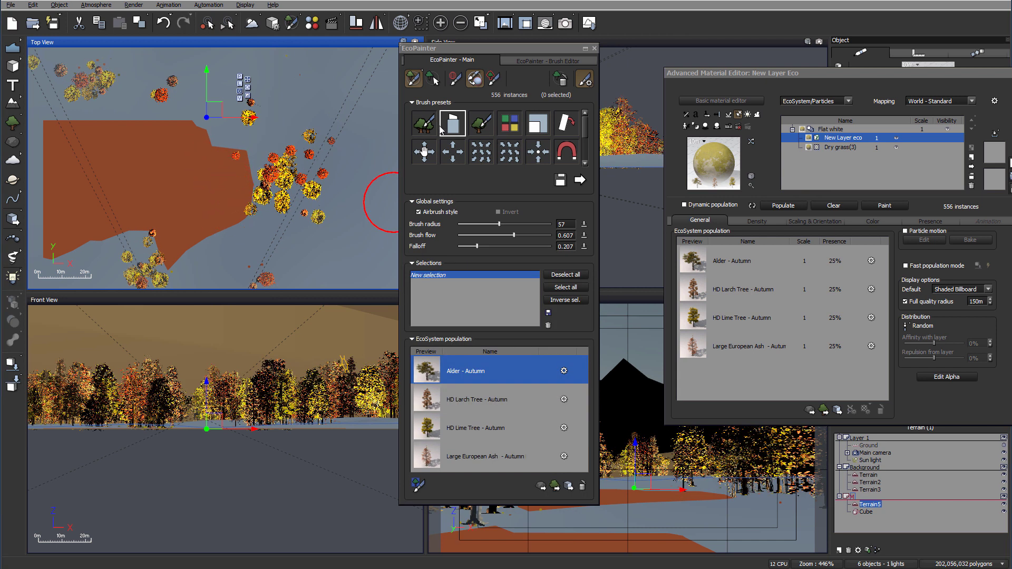
- Switch back to the tree-painting brush, undo the last stroke, and dab a tree near the red patch's far right corner
{"action": "left_click", "coordinate": [424, 122]}
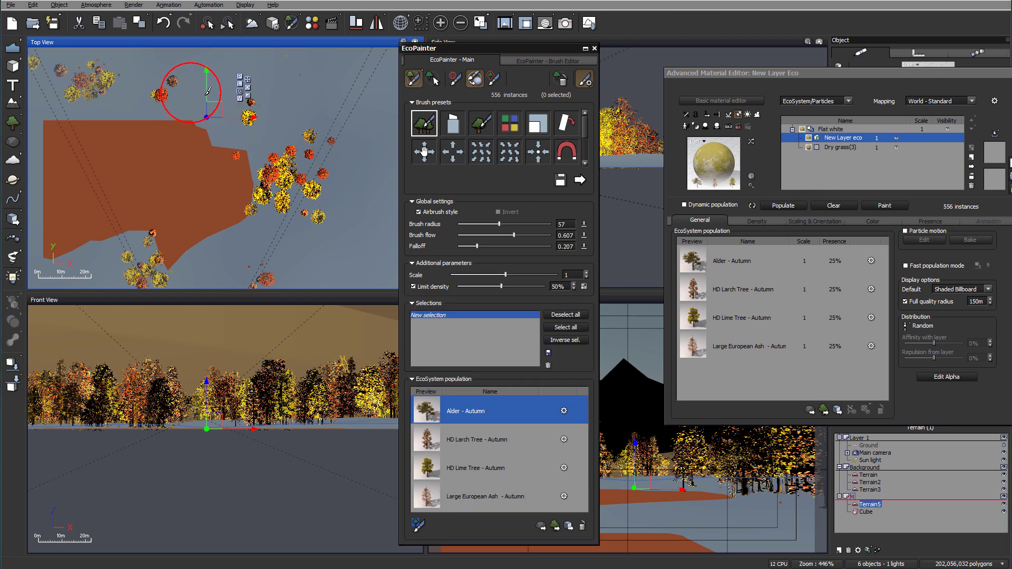
{"action": "middle_click_drag", "start_coordinate": [161, 136], "coordinate": [326, 147]}
{"action": "key", "text": "ctrl+z"}
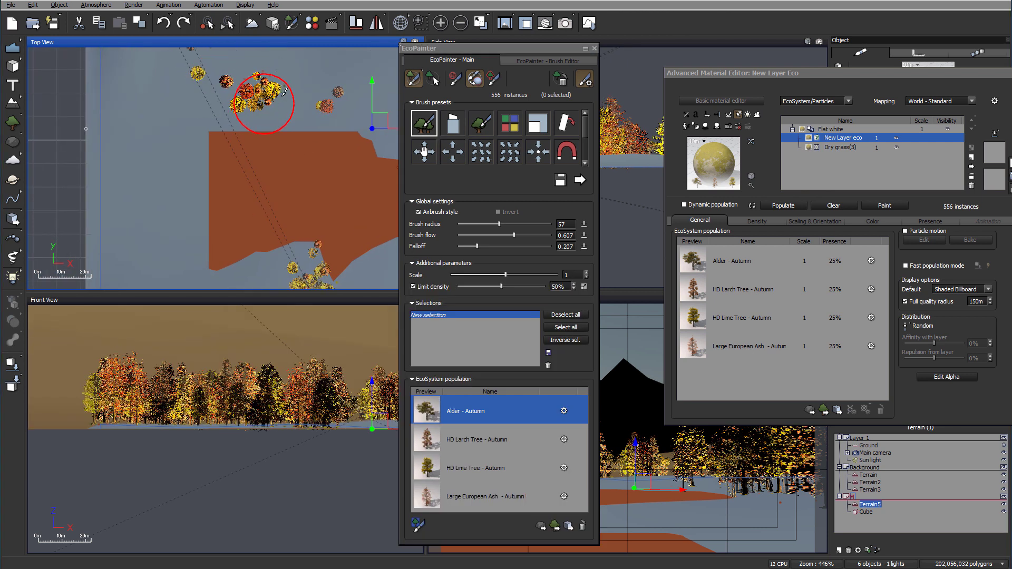
{"action": "middle_click_drag", "start_coordinate": [372, 104], "coordinate": [287, 116]}
{"action": "left_click", "coordinate": [323, 138]}
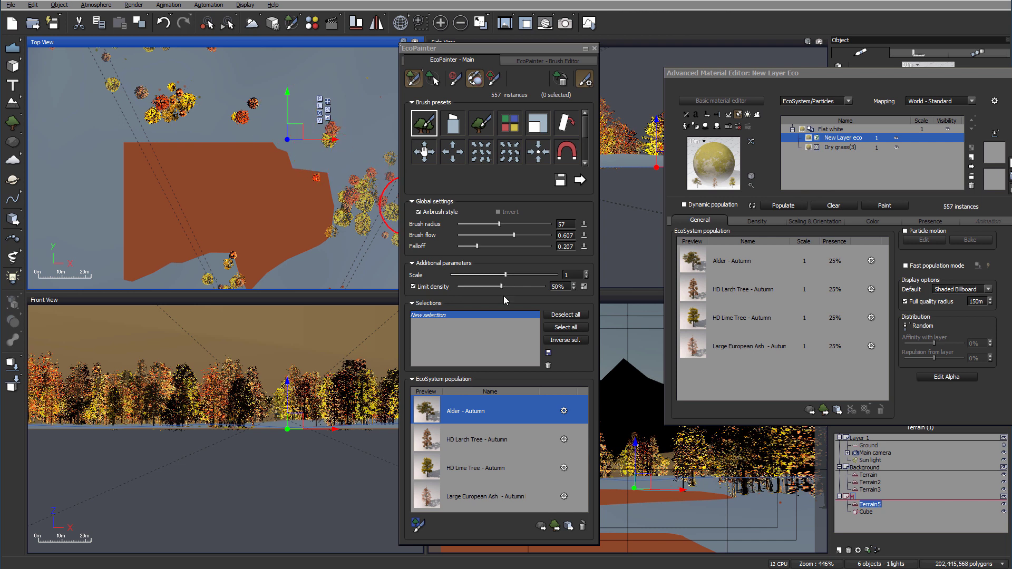
- Set the brush scale to 0.78 and the density limit to 78%, and paint trees between the red patch and the forest band
{"action": "left_click_drag", "start_coordinate": [503, 274], "coordinate": [501, 274]}
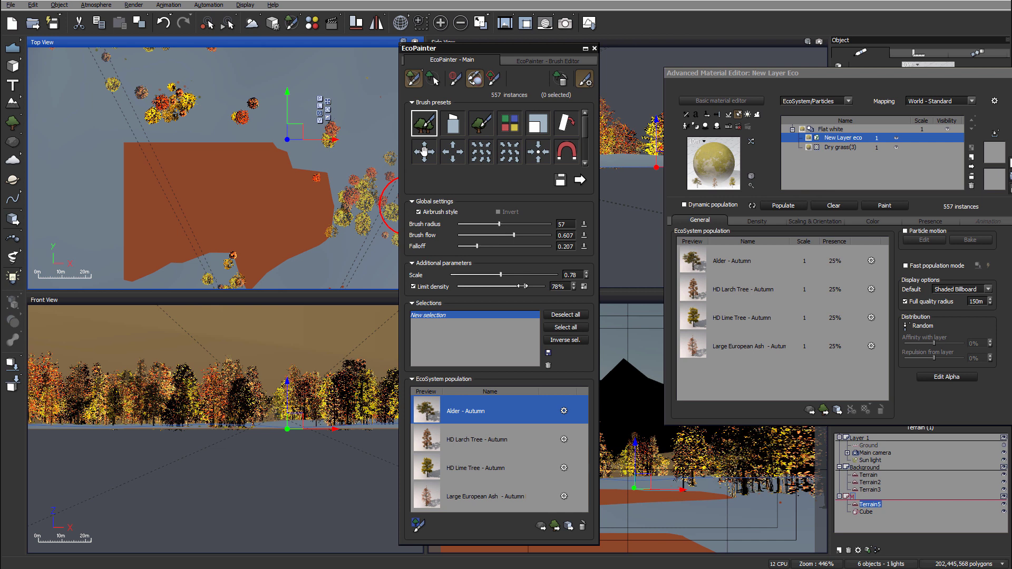
{"action": "left_click", "coordinate": [334, 136]}
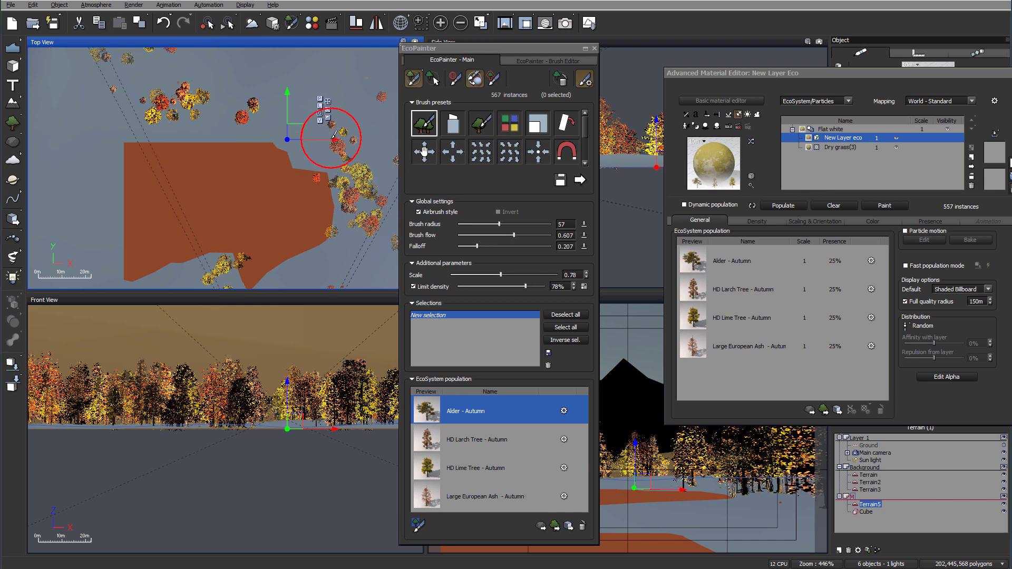
{"action": "right_click_drag", "start_coordinate": [291, 121], "coordinate": [304, 194]}
{"action": "mouse_move", "coordinate": [281, 180]}
{"action": "left_mouse_down"}
{"action": "mouse_move", "coordinate": [288, 170]}
{"action": "mouse_move", "coordinate": [322, 173]}
{"action": "left_mouse_up"}
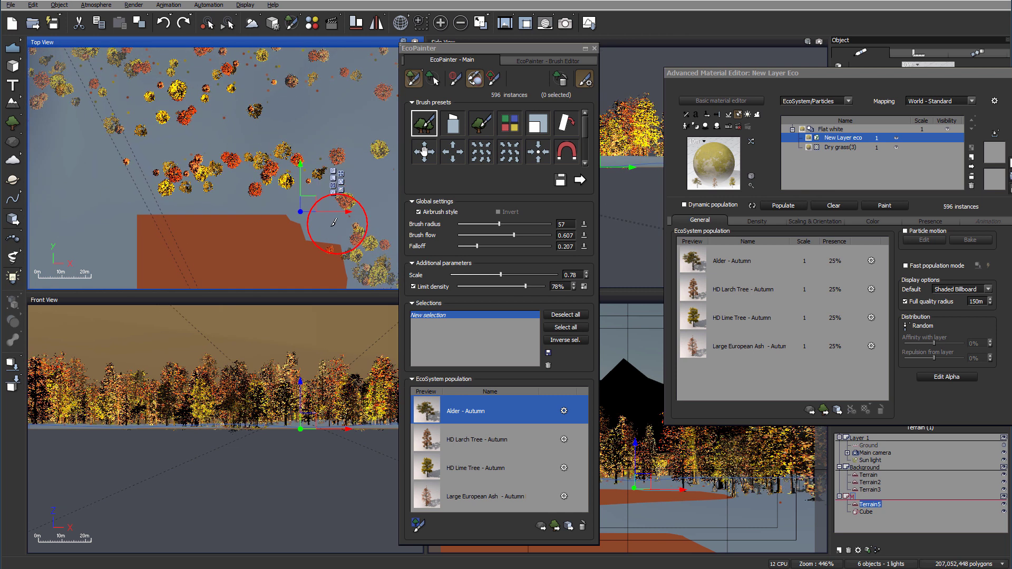
{"action": "right_click_drag", "start_coordinate": [310, 286], "coordinate": [308, 164]}
{"action": "right_click_drag", "start_coordinate": [295, 211], "coordinate": [330, 241]}
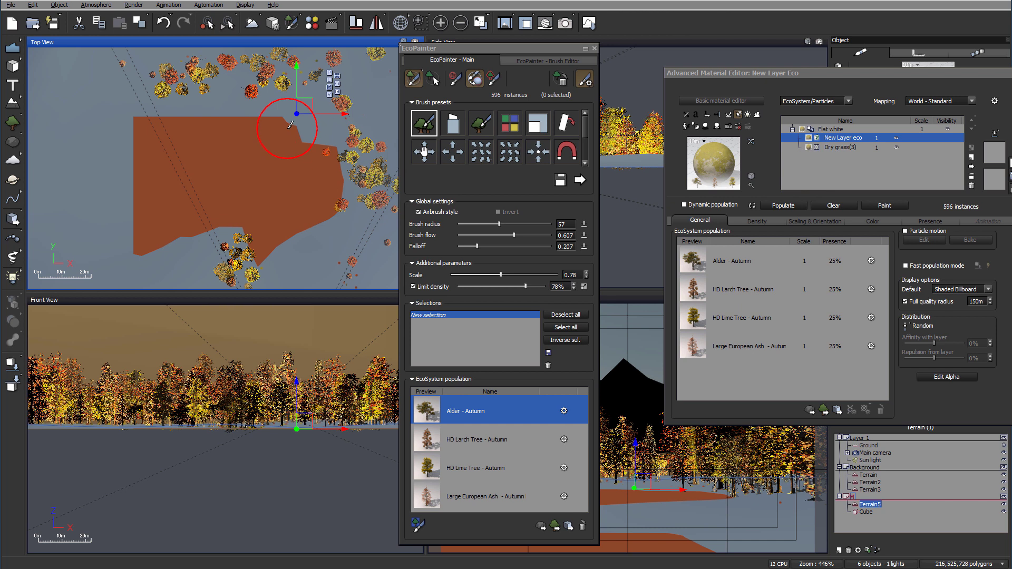
- Set the brush scale to 0.4 and paint smaller trees around the red patch's far right corner
{"action": "left_click_drag", "start_coordinate": [515, 272], "coordinate": [500, 269]}
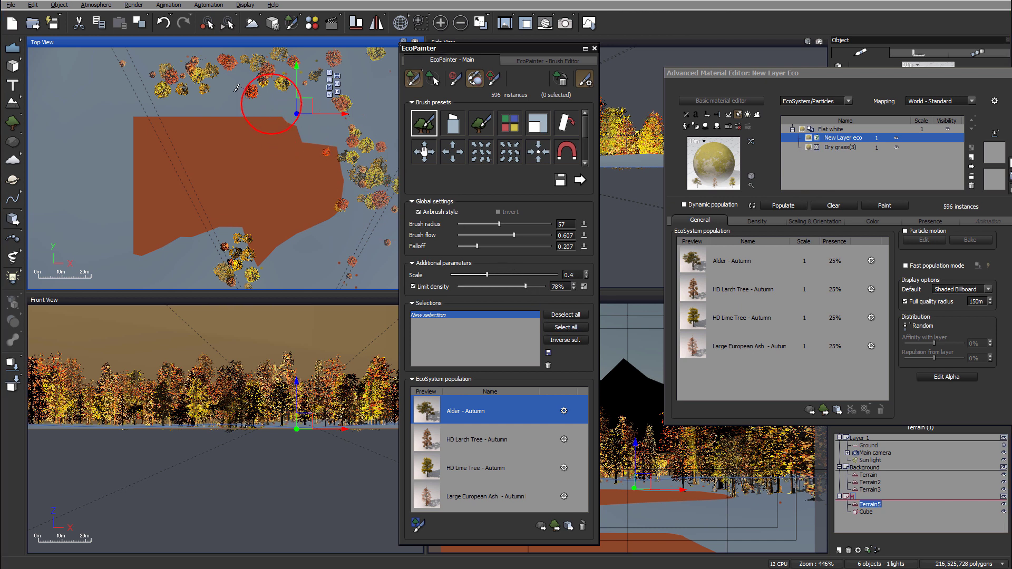
{"action": "left_click", "coordinate": [251, 98]}
{"action": "mouse_move", "coordinate": [251, 98]}
{"action": "left_mouse_down"}
{"action": "mouse_move", "coordinate": [284, 95]}
{"action": "mouse_move", "coordinate": [350, 152]}
{"action": "left_mouse_up"}
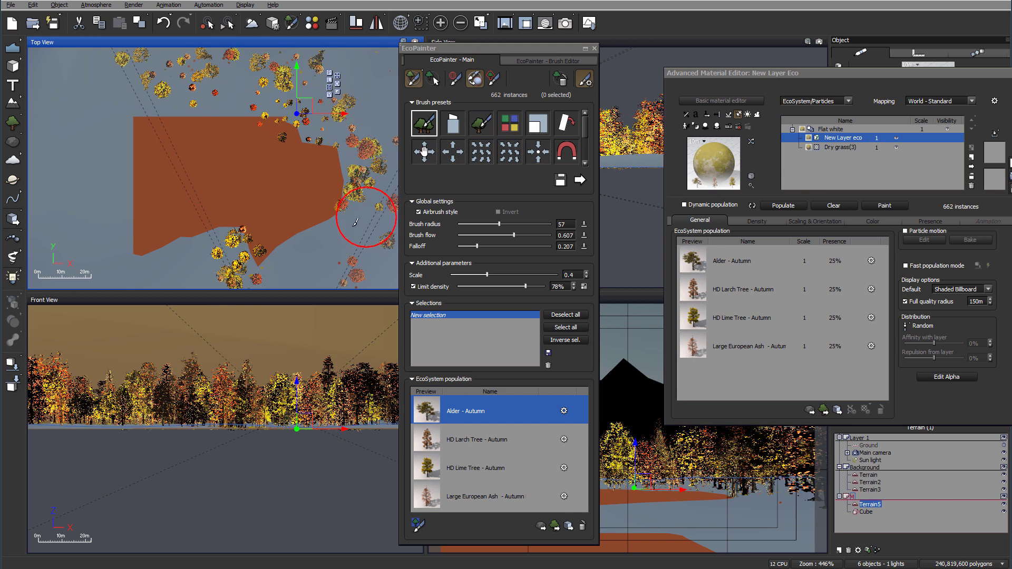
- Paint further small trees along the red patch's right side and in the gap between the two red patches
{"action": "right_click_drag", "start_coordinate": [356, 227], "coordinate": [348, 169]}
{"action": "mouse_move", "coordinate": [337, 166]}
{"action": "left_mouse_down"}
{"action": "mouse_move", "coordinate": [340, 154]}
{"action": "mouse_move", "coordinate": [348, 167]}
{"action": "left_mouse_up"}
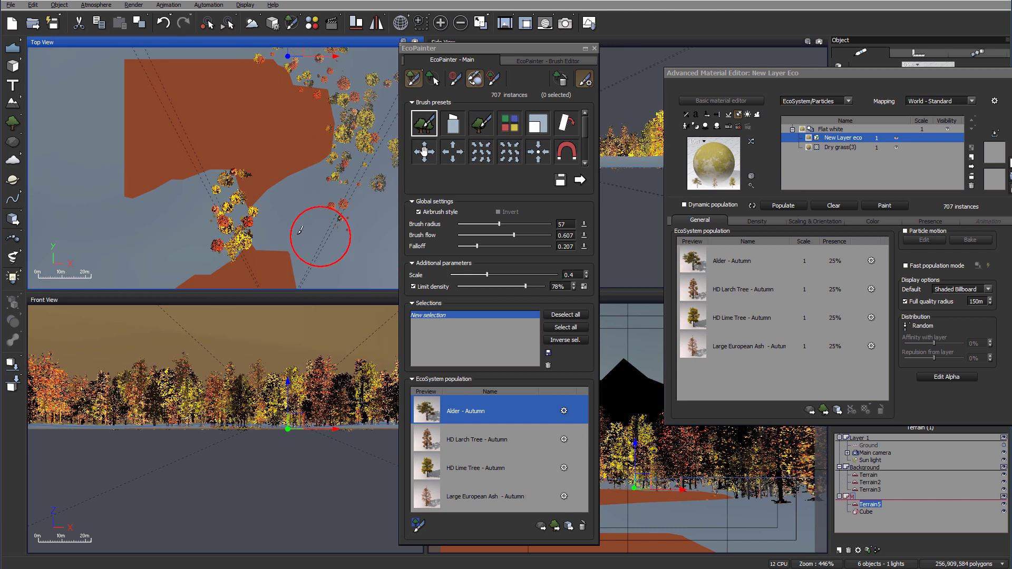
{"action": "left_click_drag", "start_coordinate": [233, 205], "coordinate": [236, 197]}
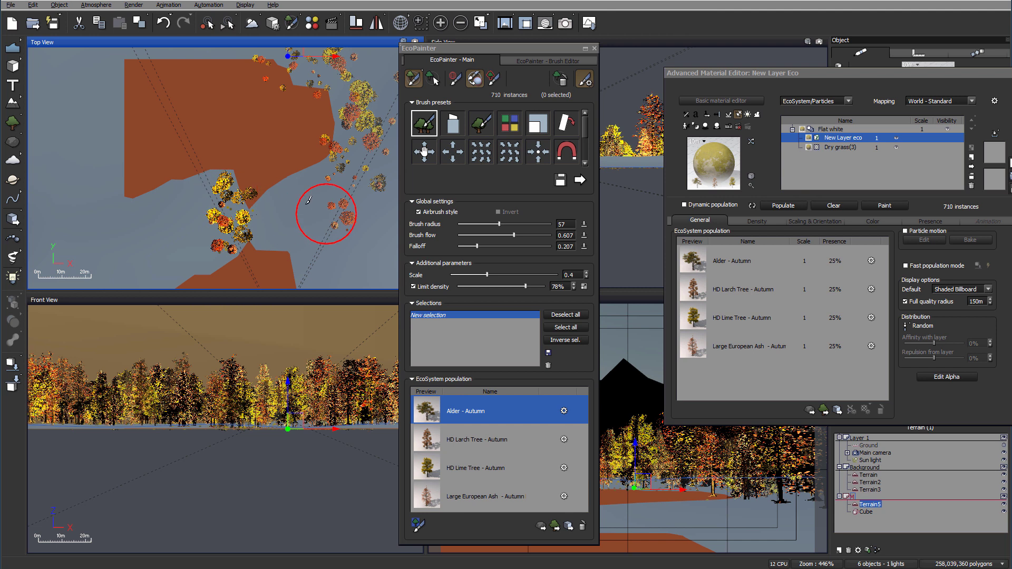
{"action": "scroll", "coordinate": [297, 153], "scroll_direction": "down", "scroll_amount": 5}
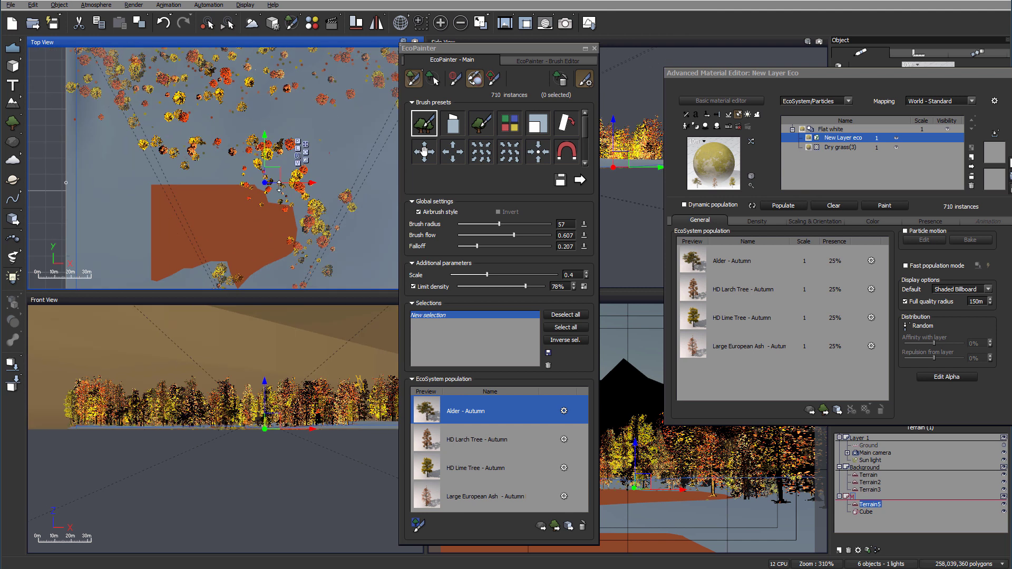
{"action": "scroll", "coordinate": [331, 181], "scroll_direction": "up", "scroll_amount": 5}
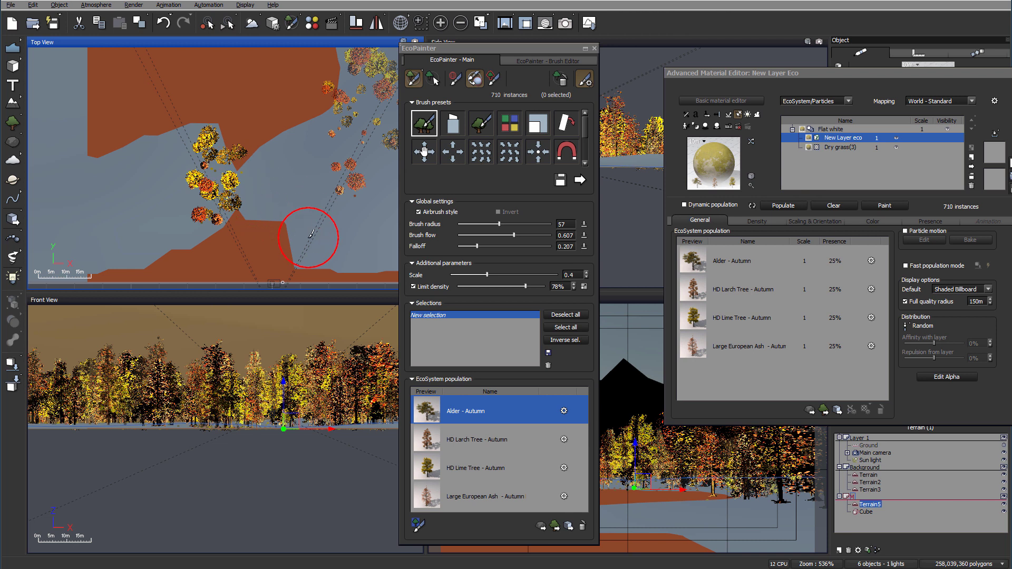
- Move the material editor off the camera preview, render the main camera view, and close the finished render
{"action": "left_click_drag", "start_coordinate": [770, 74], "coordinate": [560, 65]}
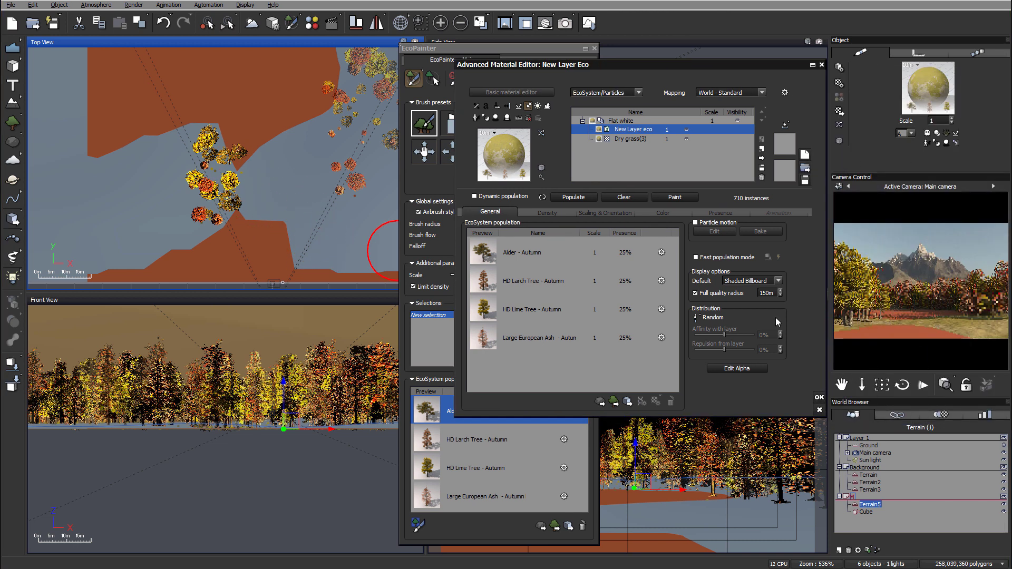
{"action": "left_click", "coordinate": [564, 28]}
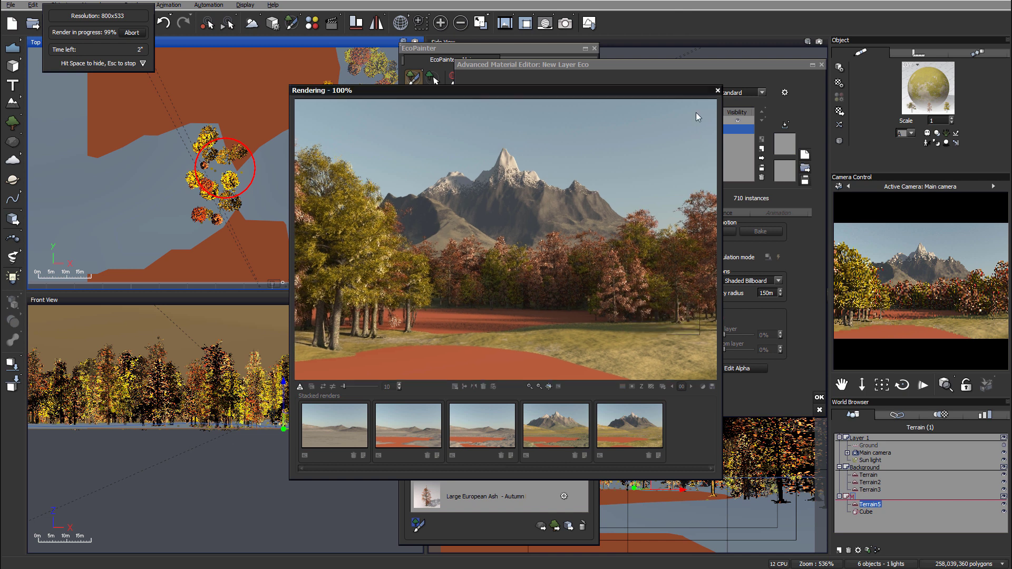
{"action": "left_click", "coordinate": [717, 90]}
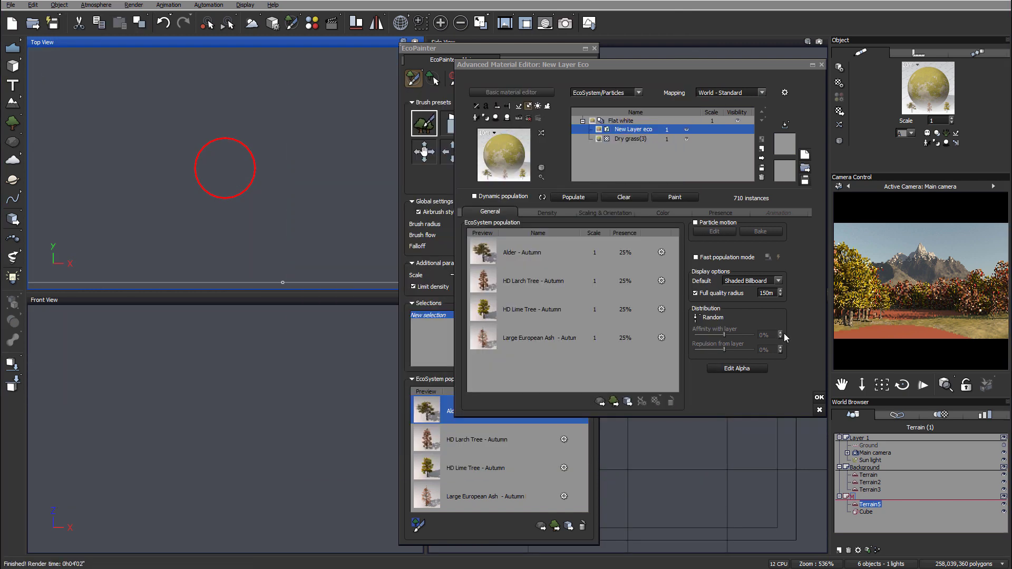
- Accept the EcoSystem material changes, and open the Main camera's advanced options and close them unchanged
{"action": "left_click", "coordinate": [818, 398]}
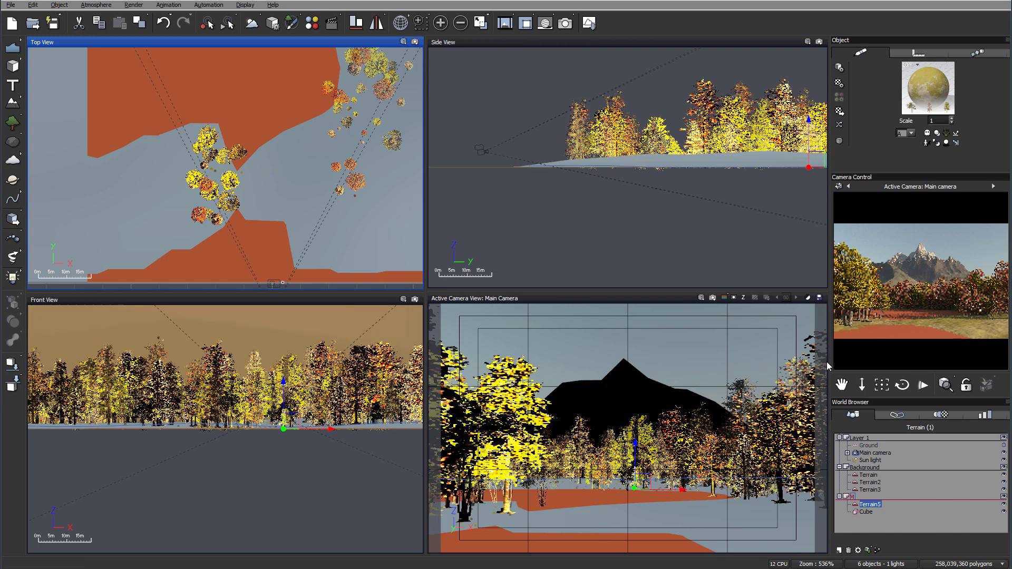
{"action": "double_click", "coordinate": [874, 452]}
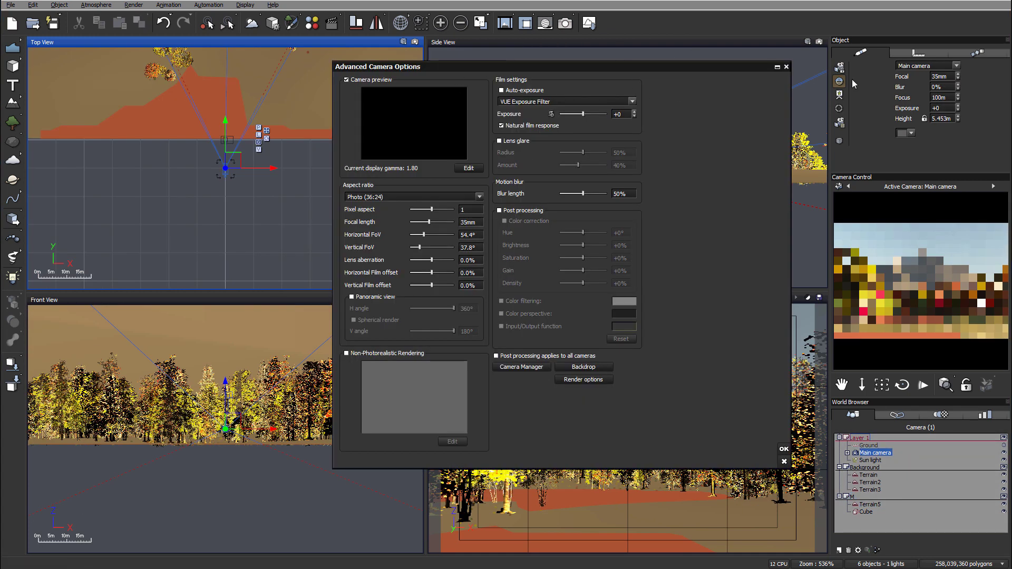
{"action": "left_click", "coordinate": [786, 67]}
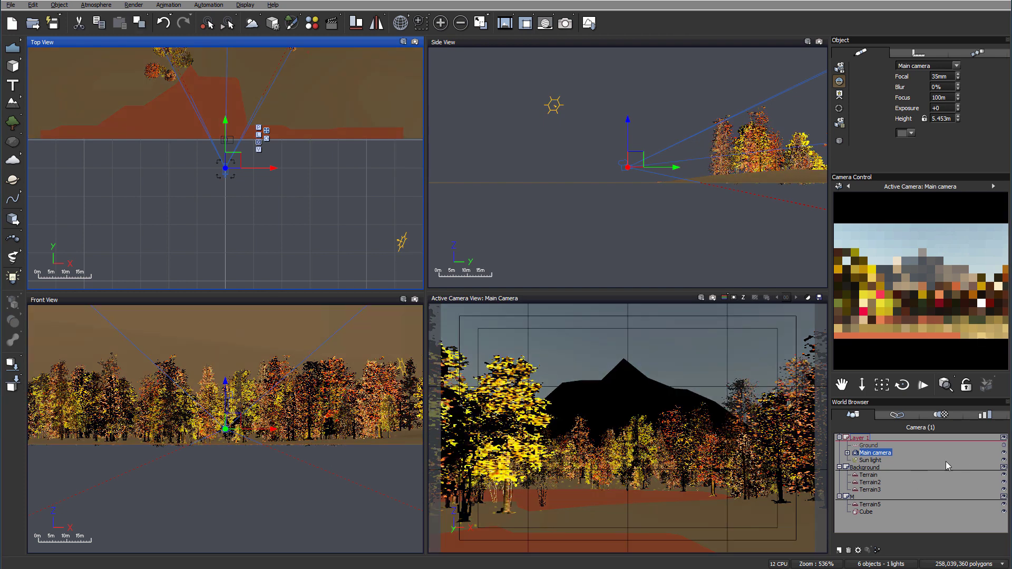
- Enlarge the object Terrain in the Background layer and move it in the top view further into the camera's field of view
{"action": "left_click", "coordinate": [877, 476]}
{"action": "scroll", "coordinate": [317, 193], "scroll_direction": "down", "scroll_amount": 10}
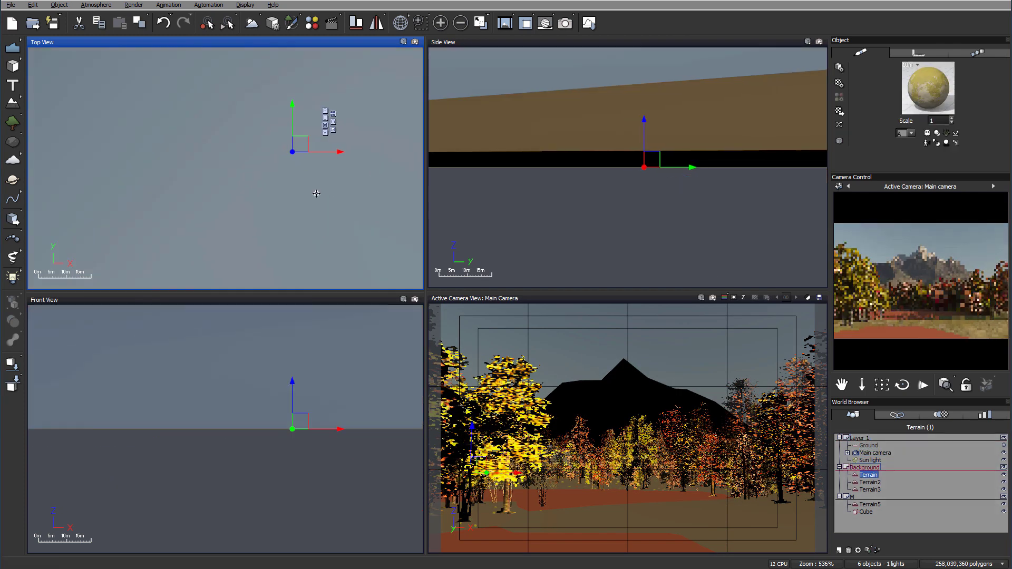
{"action": "scroll", "coordinate": [316, 192], "scroll_direction": "down", "scroll_amount": 4}
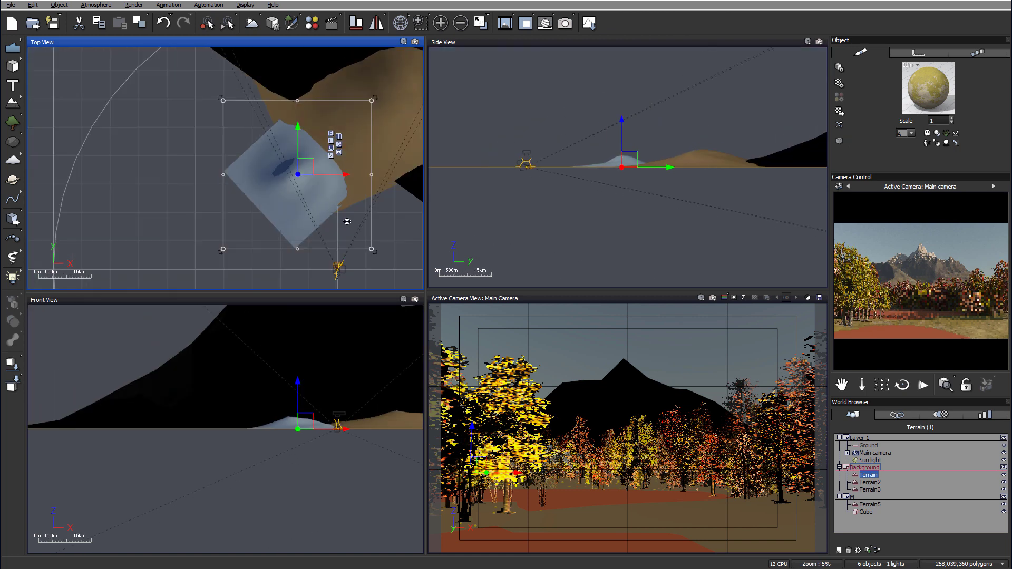
{"action": "middle_click_drag", "start_coordinate": [351, 228], "coordinate": [300, 265]}
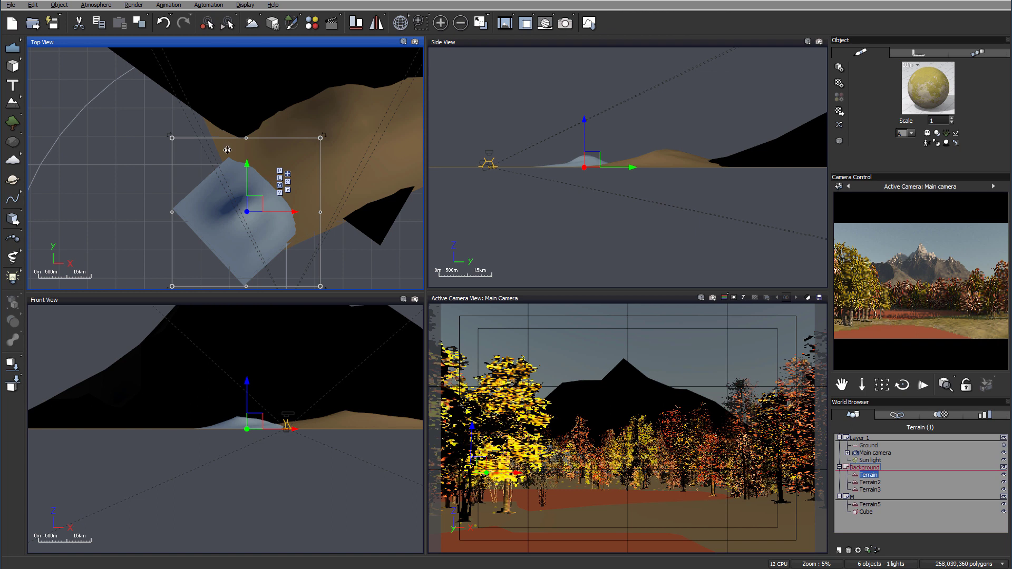
{"action": "left_click_drag", "start_coordinate": [170, 136], "coordinate": [84, 124]}
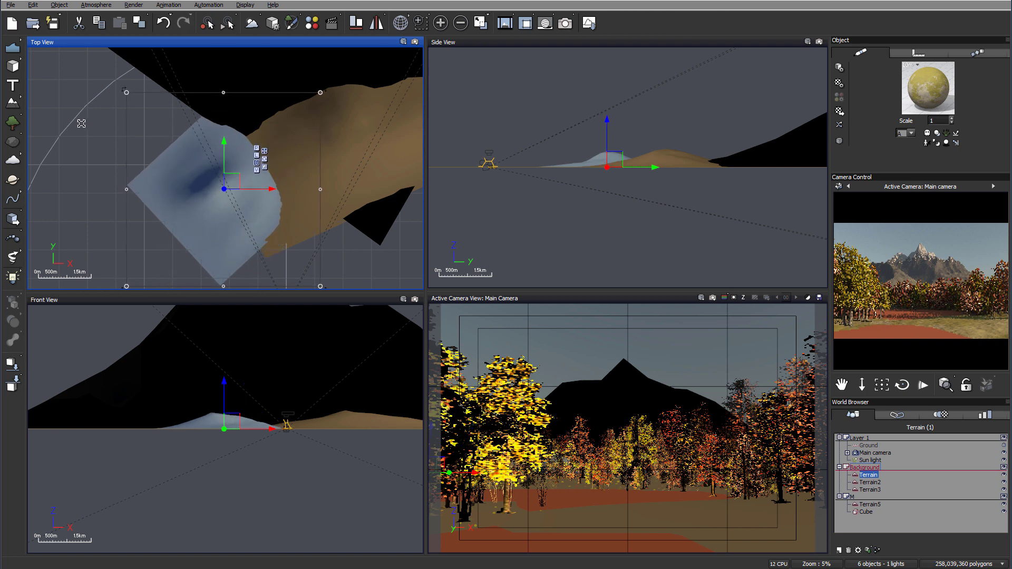
{"action": "left_click_drag", "start_coordinate": [227, 179], "coordinate": [277, 182]}
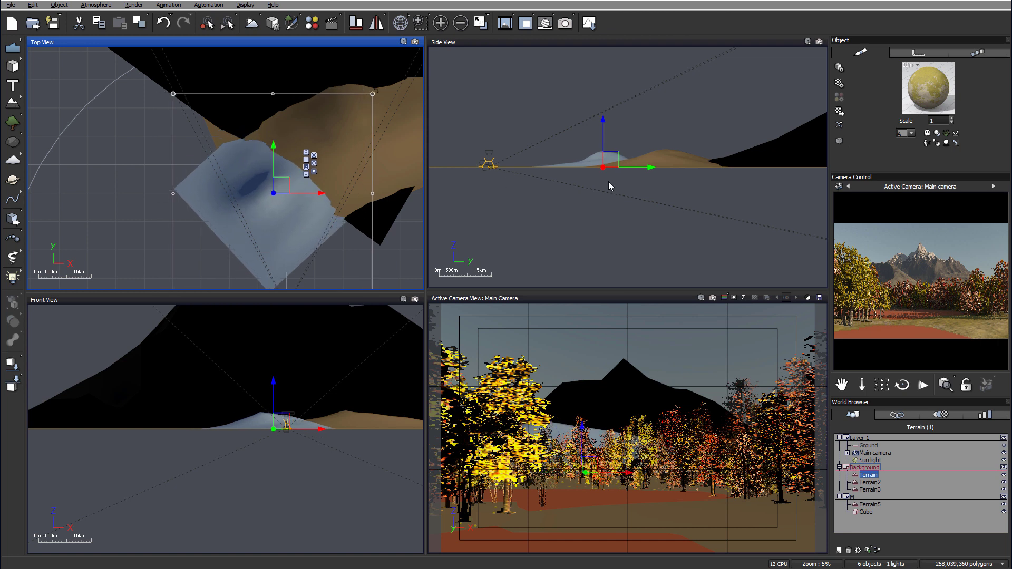
- Slightly flatten Terrain in the Background layer, and enlarge Terrain2 and move it across the camera's field of view in the top view
{"action": "left_click", "coordinate": [606, 155]}
{"action": "left_click_drag", "start_coordinate": [601, 149], "coordinate": [601, 151]}
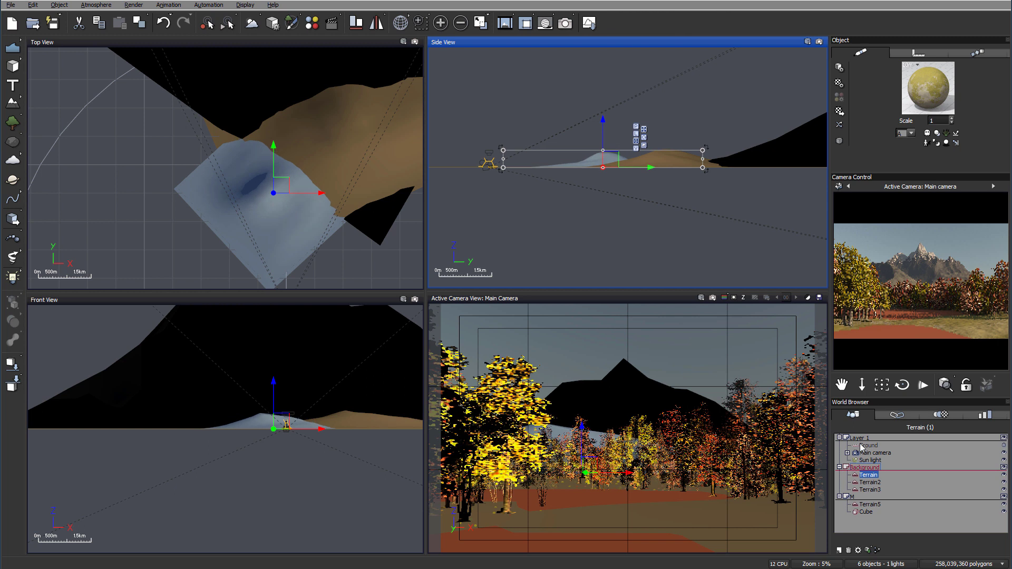
{"action": "left_click", "coordinate": [870, 482]}
{"action": "left_click", "coordinate": [290, 175]}
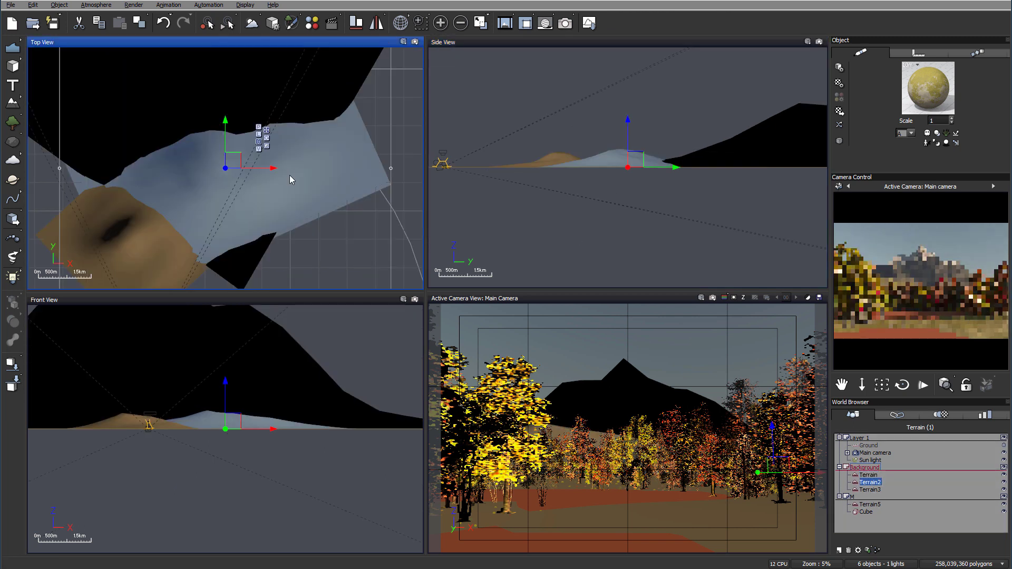
{"action": "scroll", "coordinate": [290, 175], "scroll_direction": "down", "scroll_amount": 5}
{"action": "left_click_drag", "start_coordinate": [327, 116], "coordinate": [439, 74]}
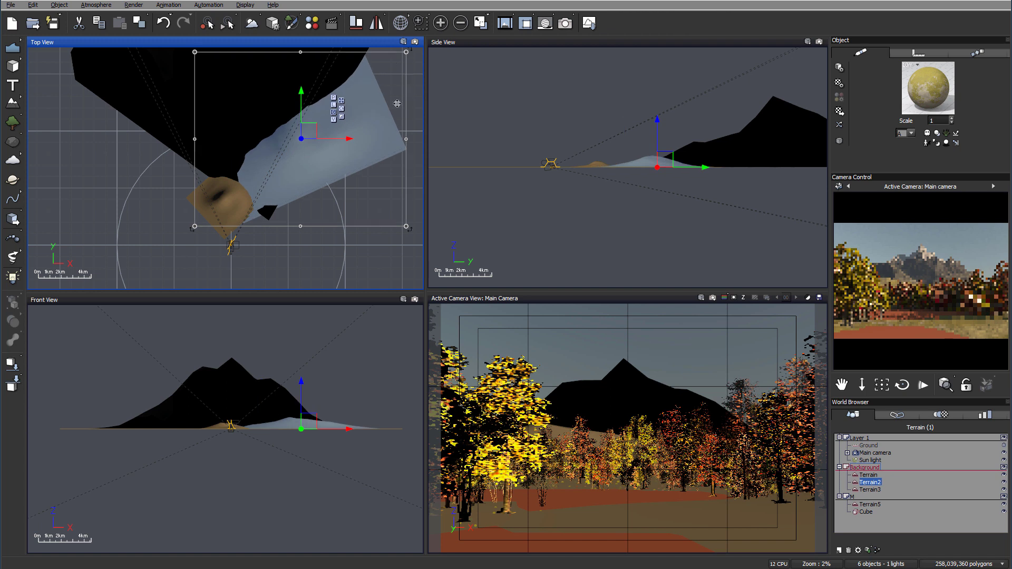
{"action": "left_click_drag", "start_coordinate": [309, 130], "coordinate": [279, 143]}
{"action": "left_click", "coordinate": [644, 157]}
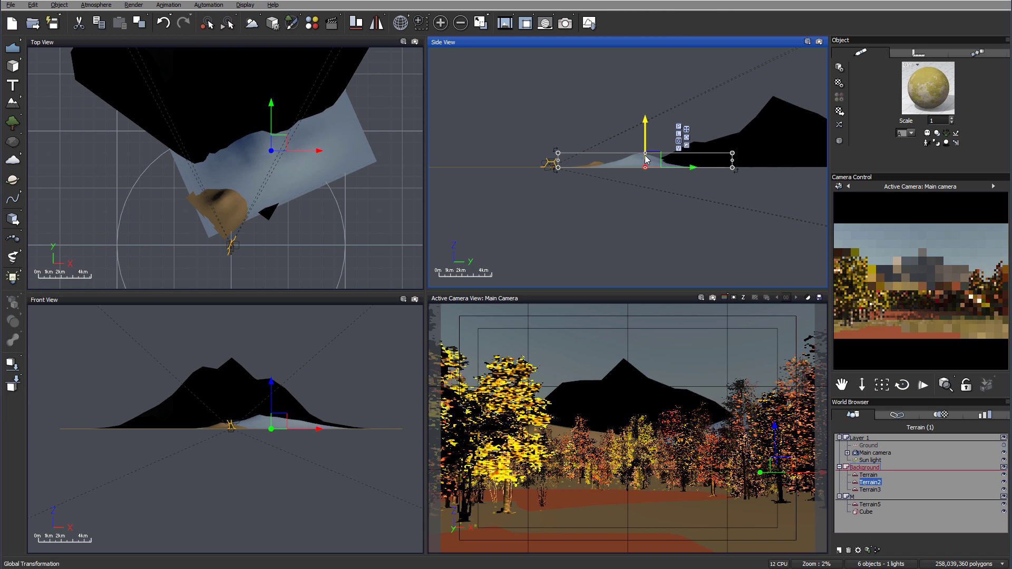
- Scale down Terrain3, shift it toward the right side of the camera's field of view, and lower its height
{"action": "left_click", "coordinate": [870, 490]}
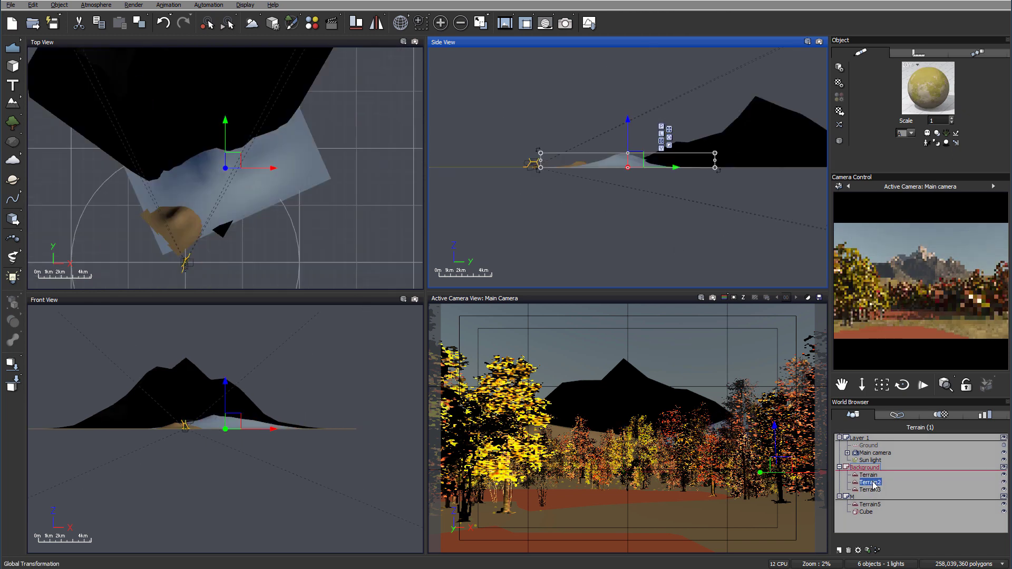
{"action": "scroll", "coordinate": [278, 215], "scroll_direction": "down", "scroll_amount": 3}
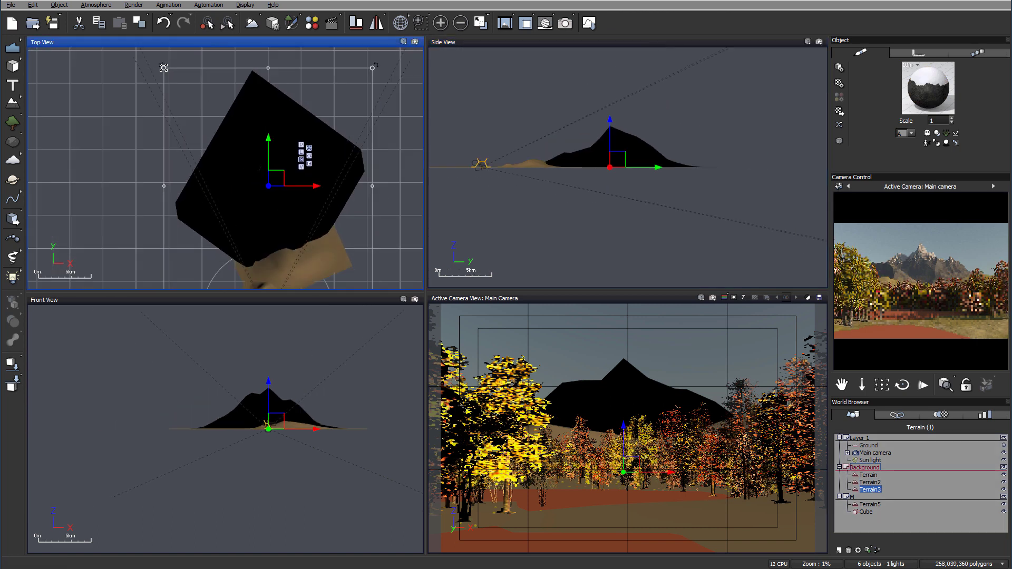
{"action": "left_click_drag", "start_coordinate": [162, 68], "coordinate": [191, 128]}
{"action": "mouse_move", "coordinate": [301, 196]}
{"action": "left_mouse_down"}
{"action": "mouse_move", "coordinate": [288, 204]}
{"action": "mouse_move", "coordinate": [302, 200]}
{"action": "left_mouse_up"}
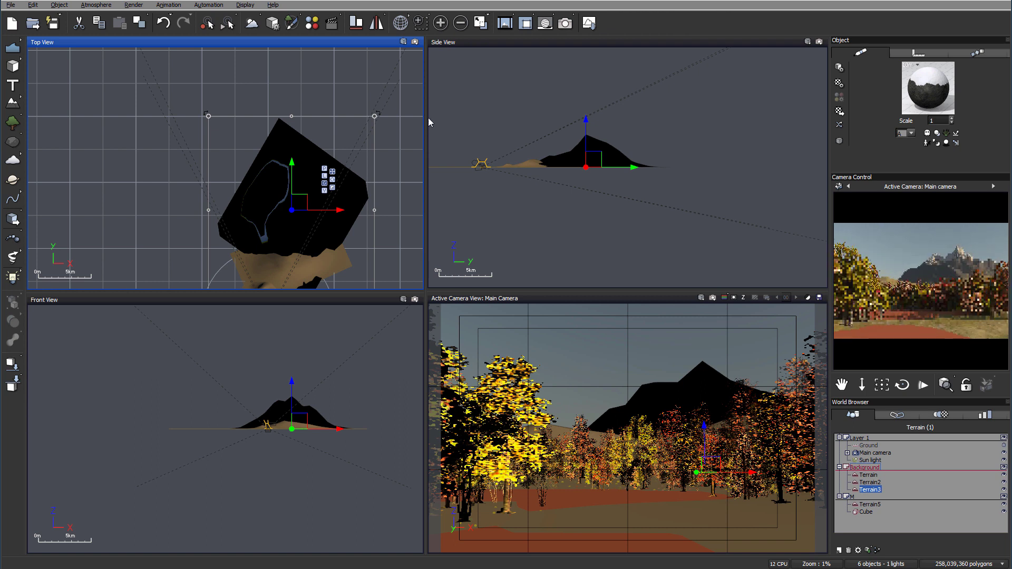
{"action": "left_click", "coordinate": [580, 146]}
{"action": "left_click_drag", "start_coordinate": [587, 133], "coordinate": [585, 141]}
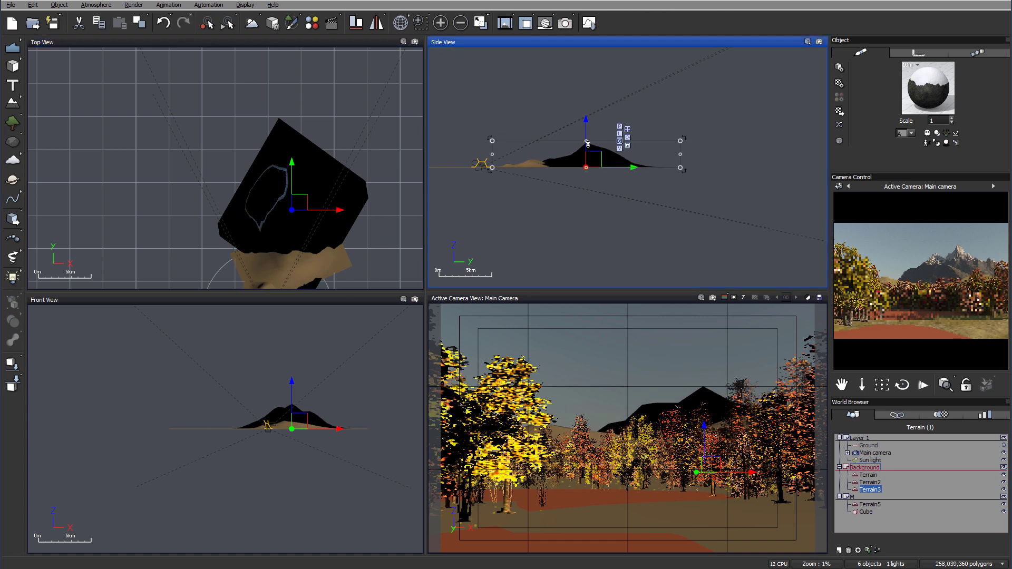
- Enlarge Terrain3 in the side view, and widen it sideways and adjust its placement in the top view
{"action": "left_click_drag", "start_coordinate": [673, 141], "coordinate": [777, 129]}
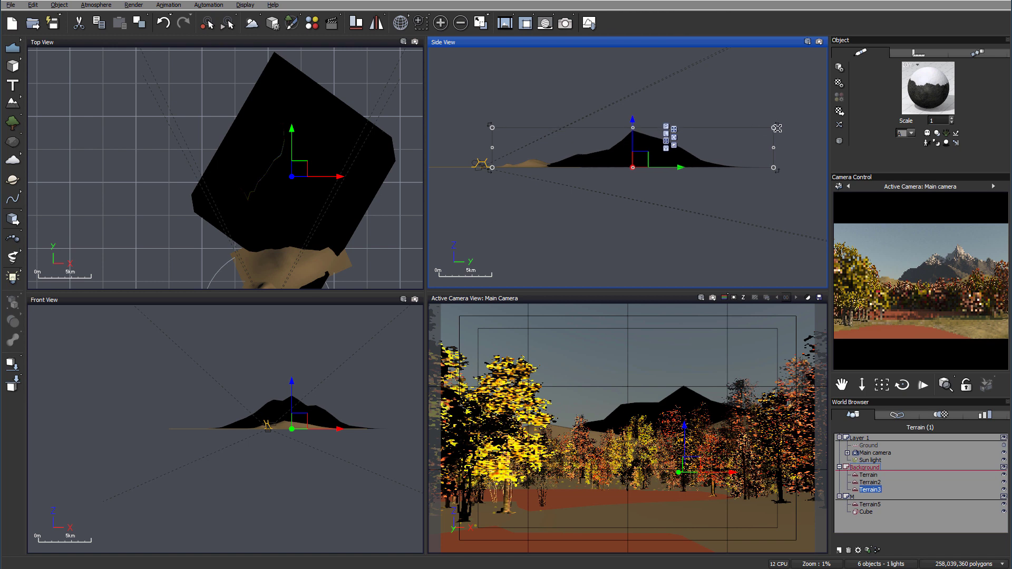
{"action": "left_click", "coordinate": [179, 196]}
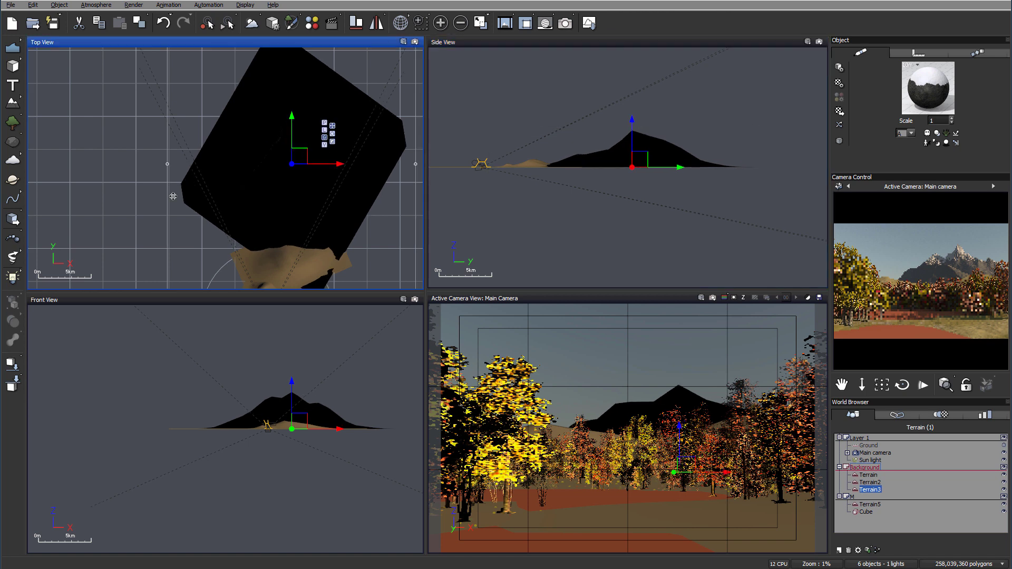
{"action": "left_click_drag", "start_coordinate": [167, 163], "coordinate": [120, 164]}
{"action": "left_click_drag", "start_coordinate": [283, 158], "coordinate": [307, 157]}
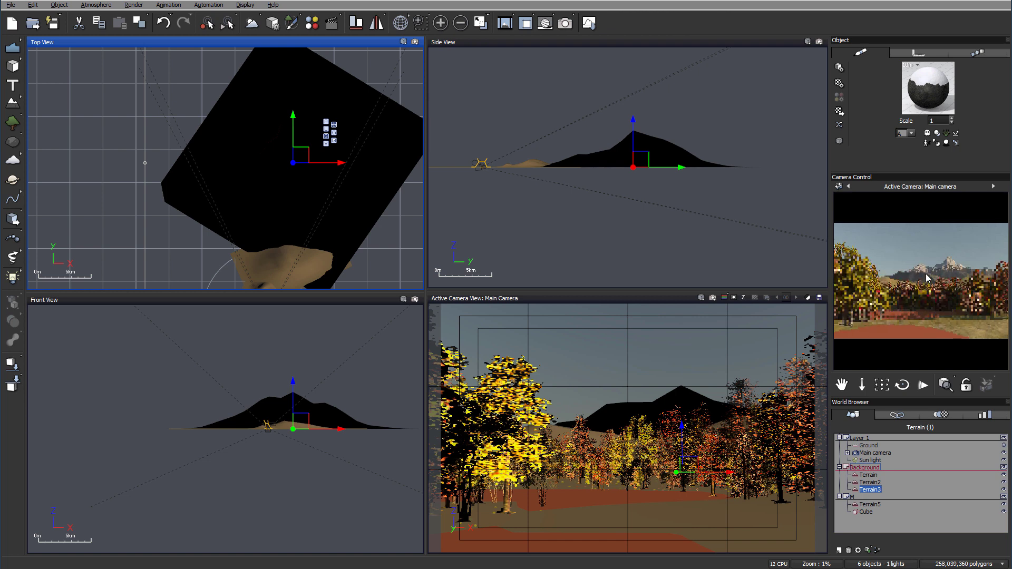
- Tilt Terrain3 in the side view so its far end rises, and raise it slightly above the ground
{"action": "left_click", "coordinate": [640, 148]}
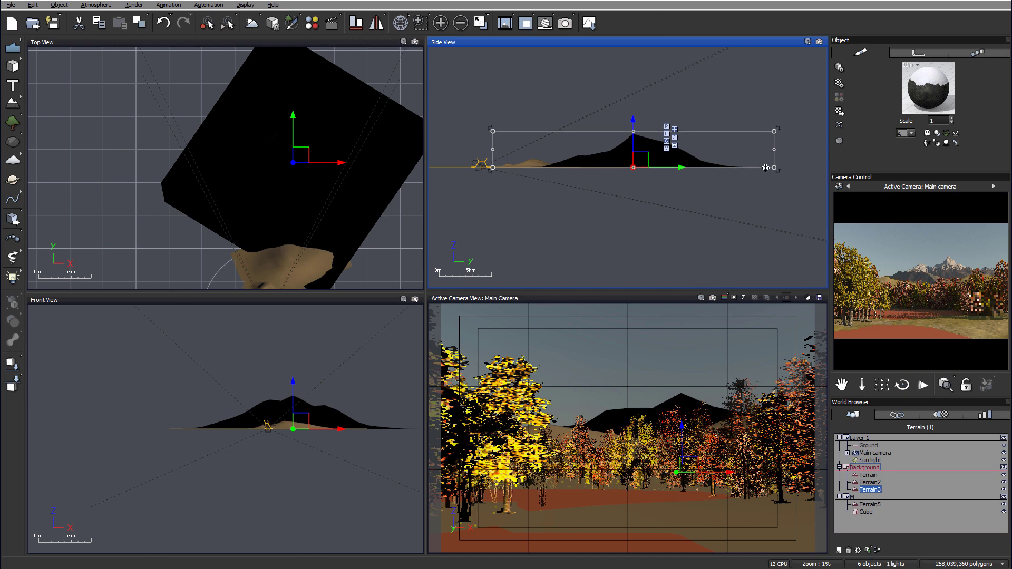
{"action": "left_click_drag", "start_coordinate": [782, 172], "coordinate": [777, 164]}
{"action": "left_click_drag", "start_coordinate": [645, 164], "coordinate": [643, 157]}
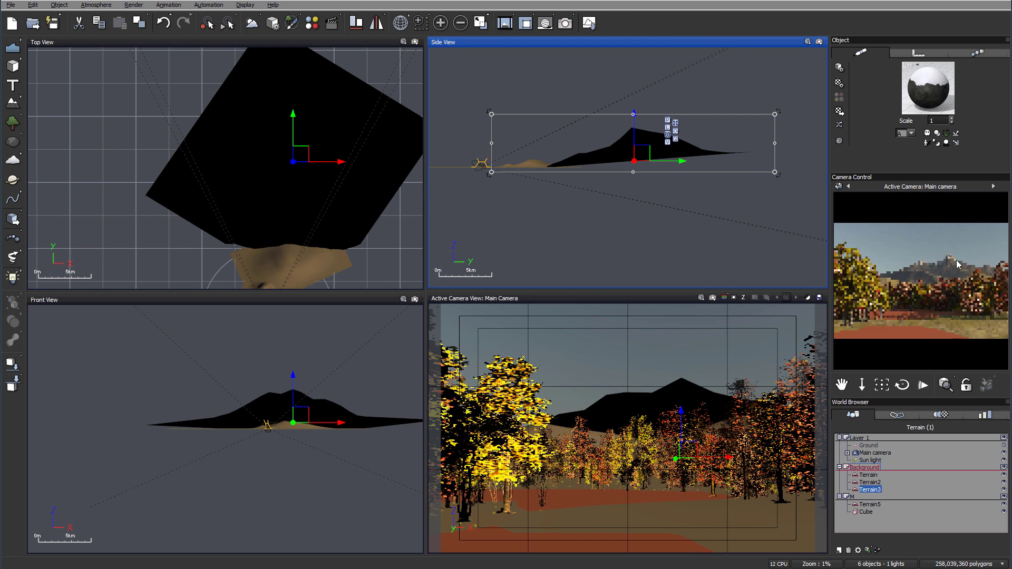
- Inspect Terrain3's Snowy Scrublands material and close it unchanged
{"action": "double_click", "coordinate": [929, 89]}
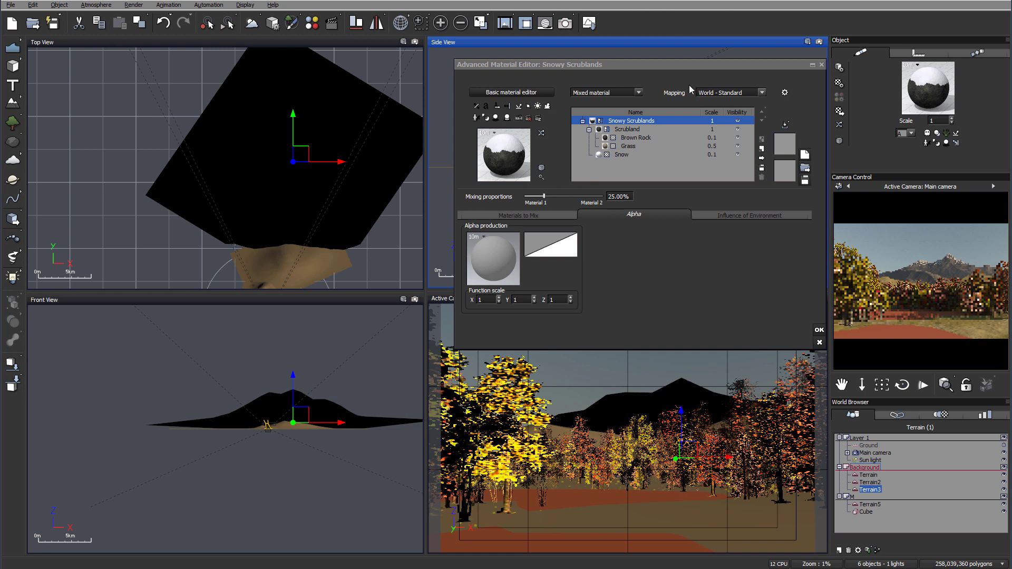
{"action": "left_click", "coordinate": [819, 343]}
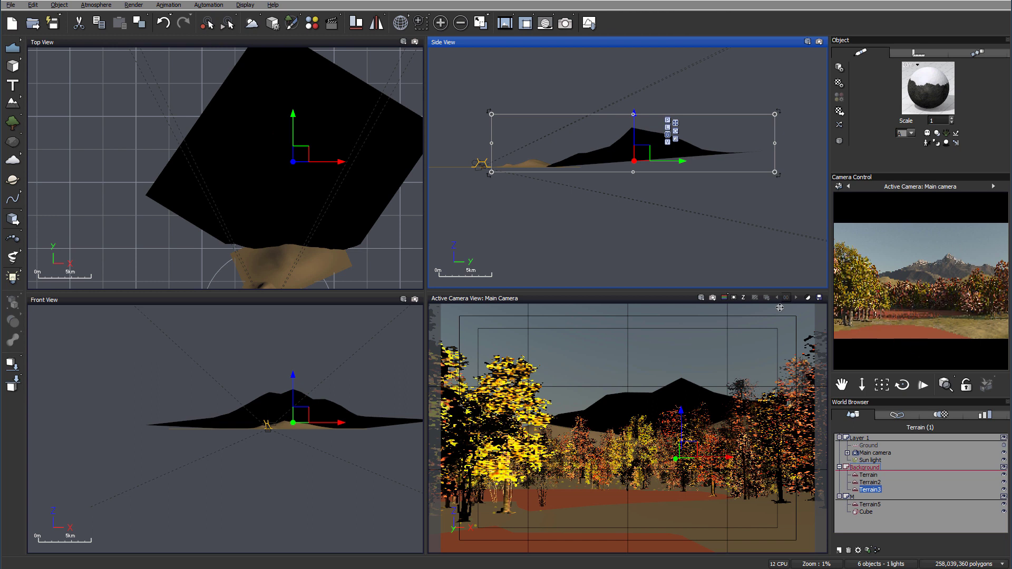
- Change the color of the Cube's Default material to blue and accept the change
{"action": "left_click", "coordinate": [864, 512]}
{"action": "double_click", "coordinate": [904, 108]}
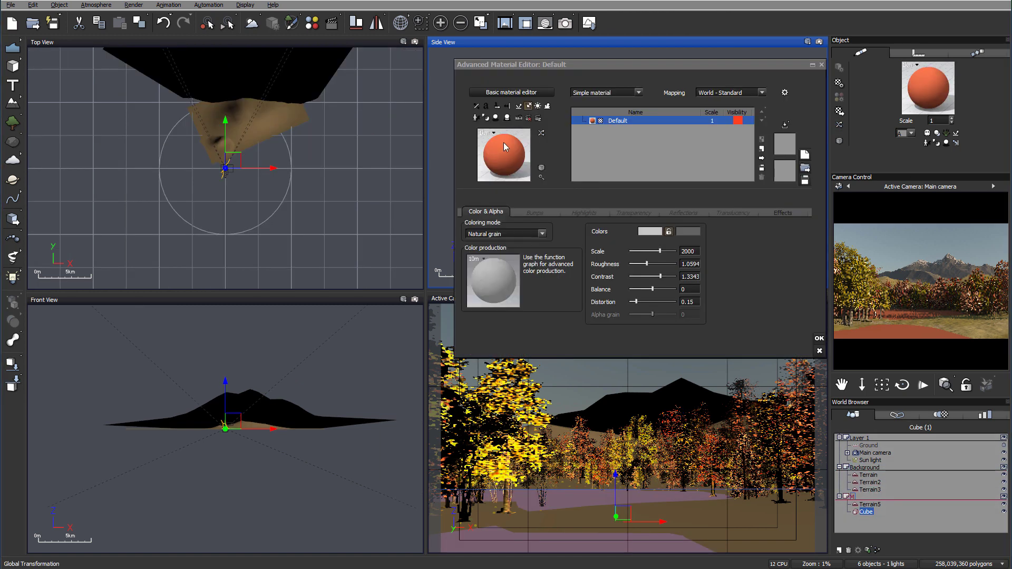
{"action": "left_click", "coordinate": [738, 120]}
{"action": "left_click", "coordinate": [747, 61]}
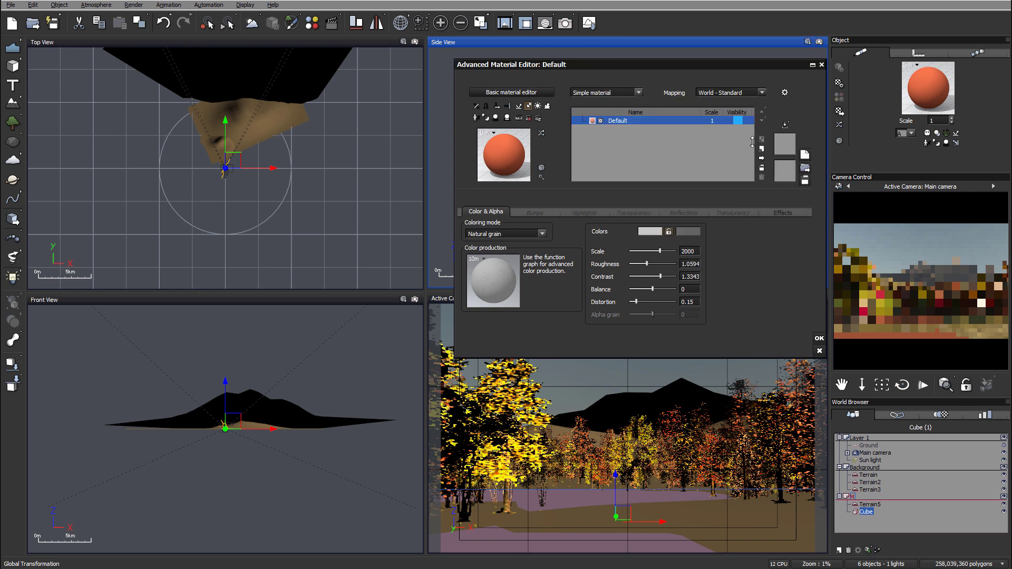
{"action": "left_click", "coordinate": [818, 339]}
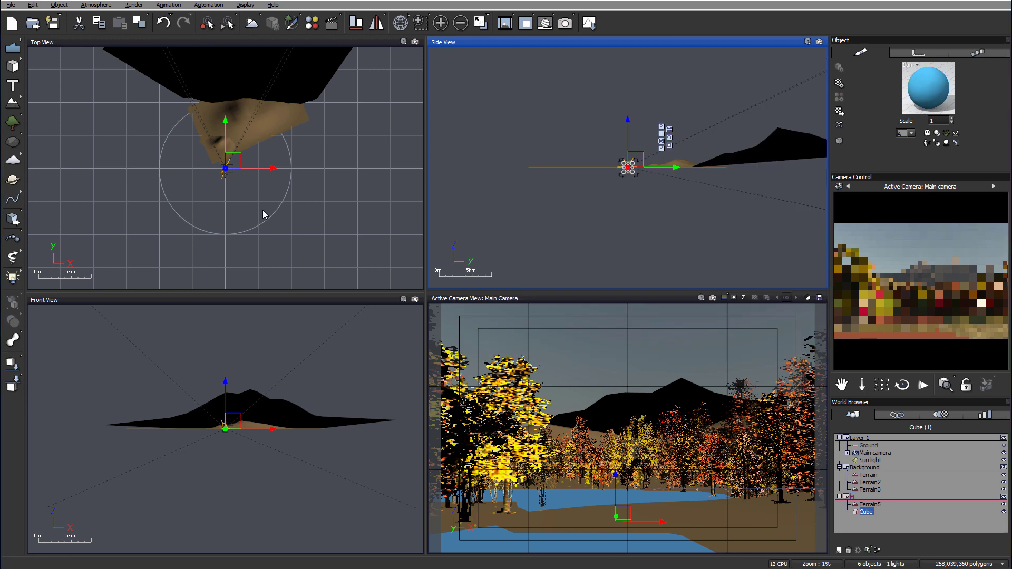
- Add a new layer to Terrain5's material above the existing tree layer, and set its type to EcoSystem/Particles
{"action": "scroll", "coordinate": [326, 176], "scroll_direction": "up", "scroll_amount": 6}
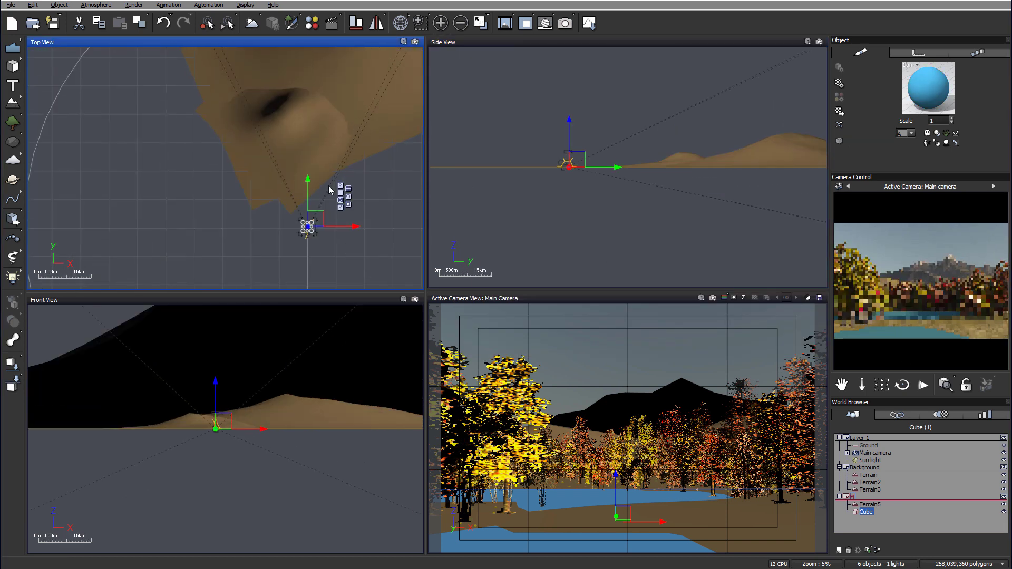
{"action": "right_click_drag", "start_coordinate": [348, 241], "coordinate": [347, 245]}
{"action": "scroll", "coordinate": [341, 220], "scroll_direction": "up", "scroll_amount": 10}
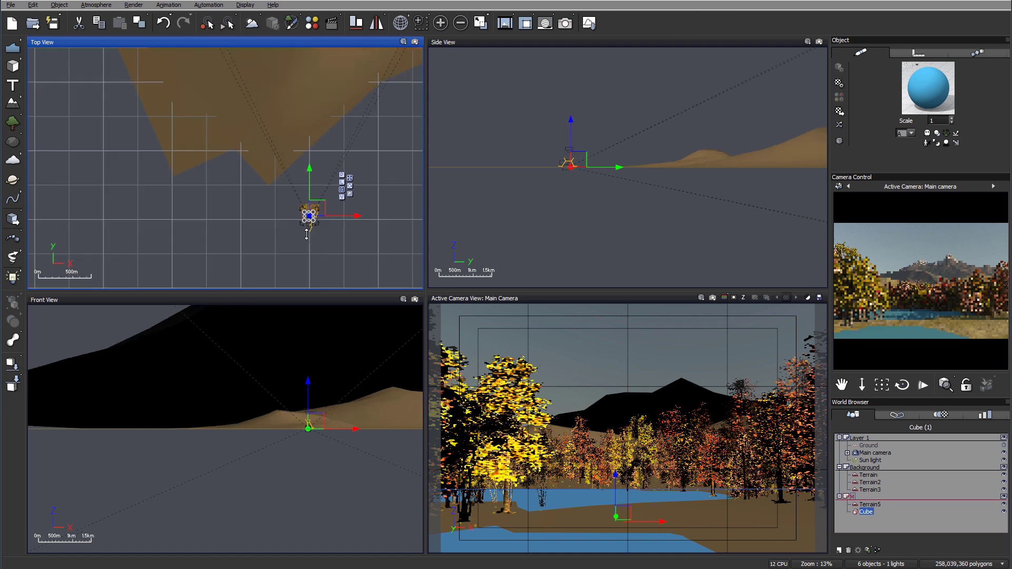
{"action": "scroll", "coordinate": [341, 219], "scroll_direction": "up", "scroll_amount": 5}
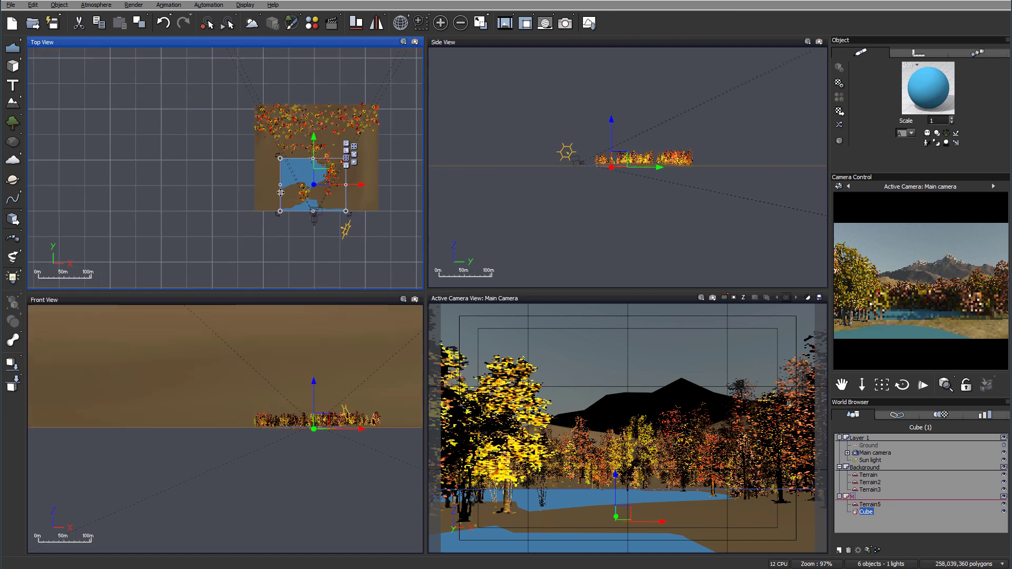
{"action": "left_click", "coordinate": [402, 195]}
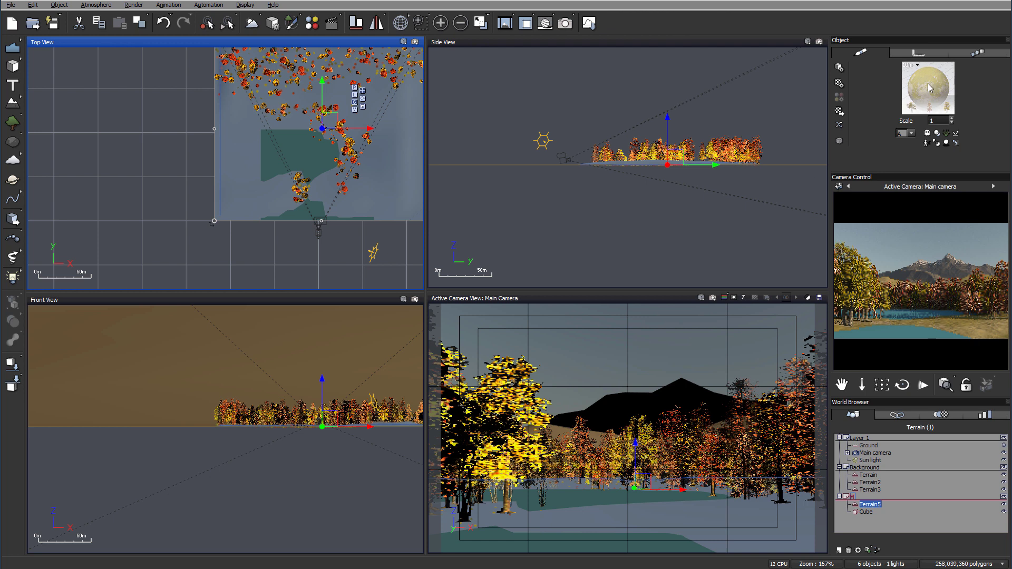
{"action": "double_click", "coordinate": [930, 88]}
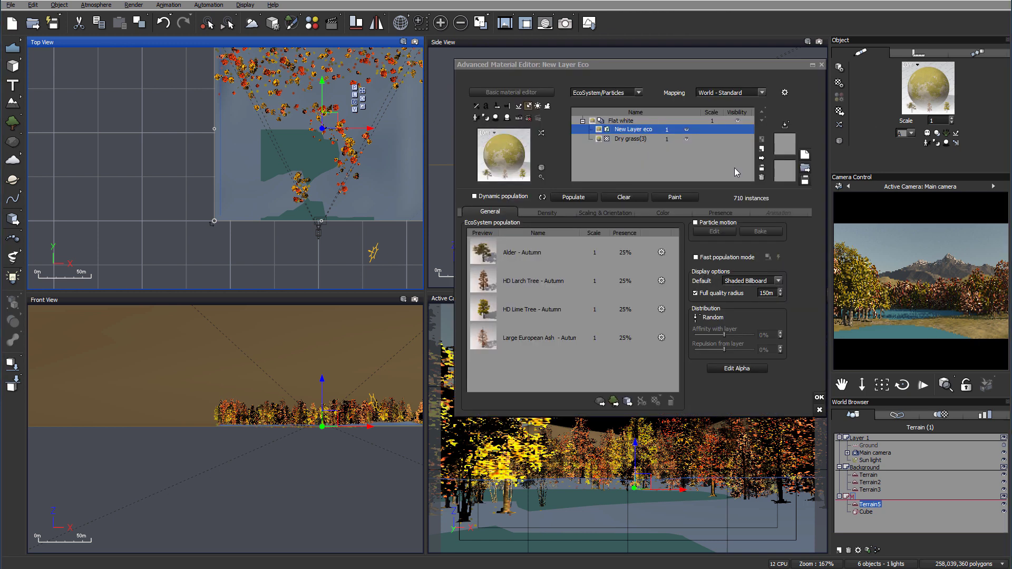
{"action": "left_click", "coordinate": [761, 149]}
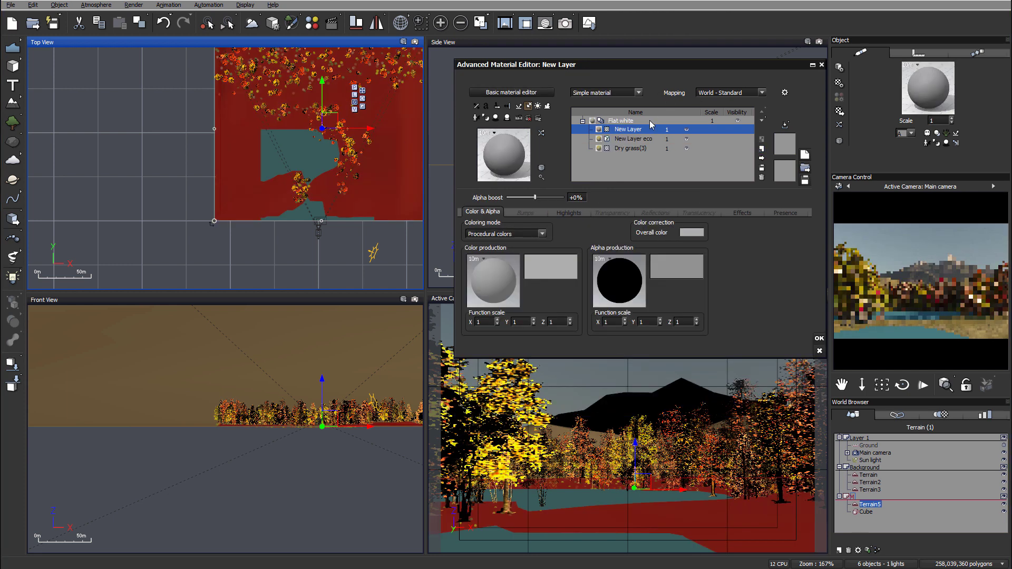
{"action": "left_click", "coordinate": [639, 93]}
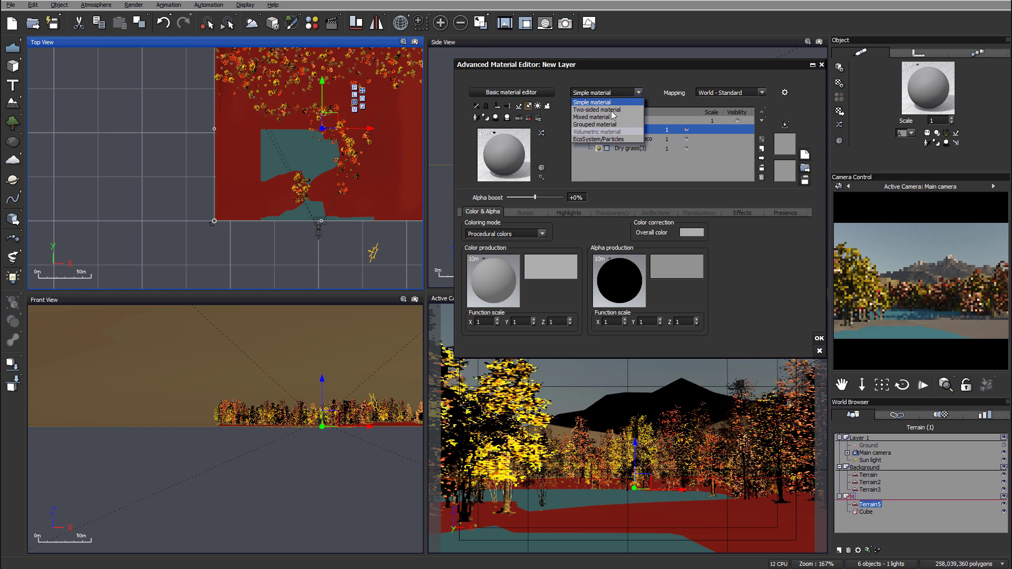
{"action": "left_click", "coordinate": [618, 140]}
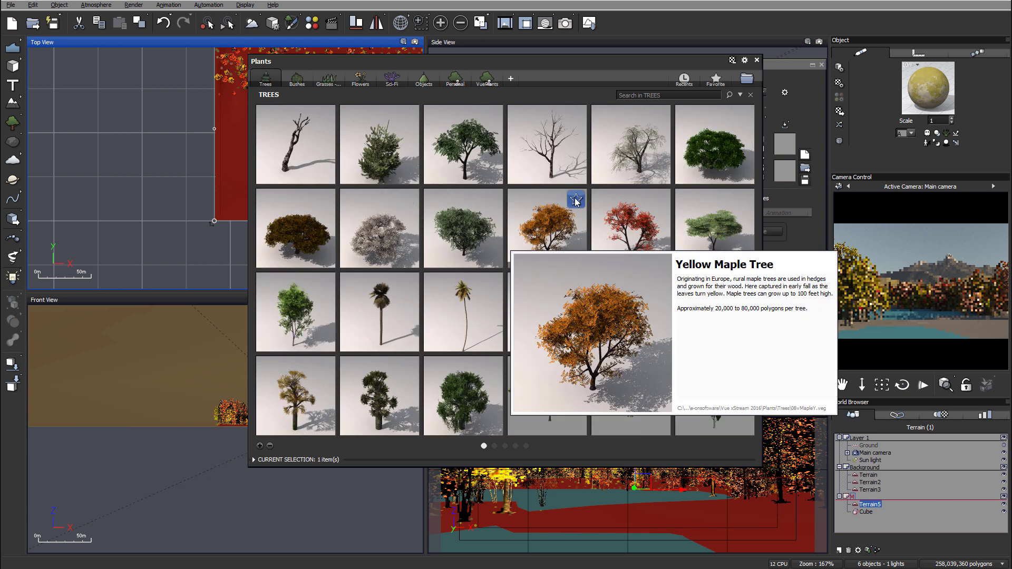
- Add the trees Alder - Autumn and Alder - Late Spring to the new layer's EcoSystem population
{"action": "scroll", "coordinate": [550, 216], "scroll_direction": "down", "scroll_amount": 1}
{"action": "double_click", "coordinate": [296, 395]}
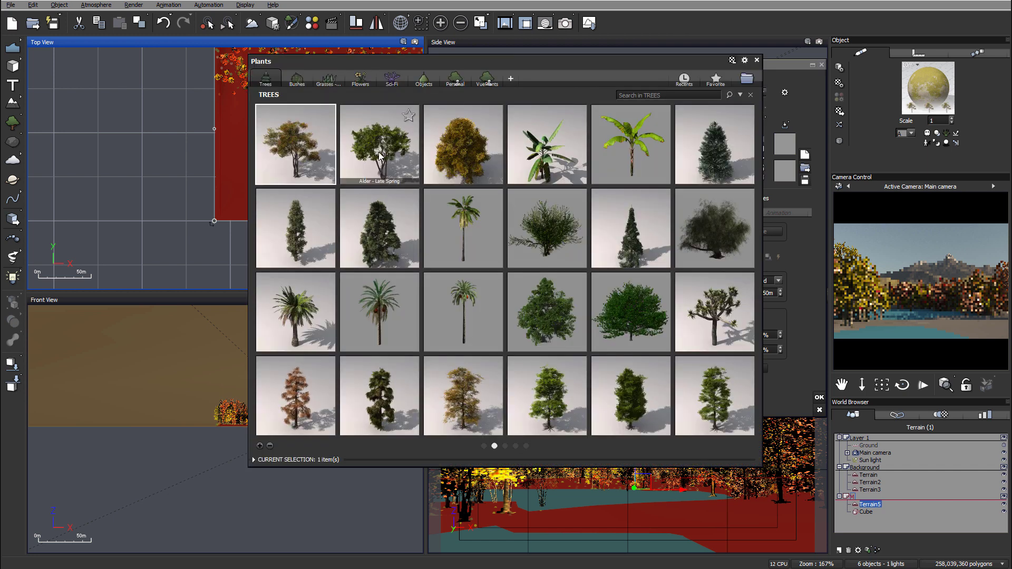
{"action": "mouse_move", "coordinate": [378, 151]}
{"action": "key", "text": "Escape"}
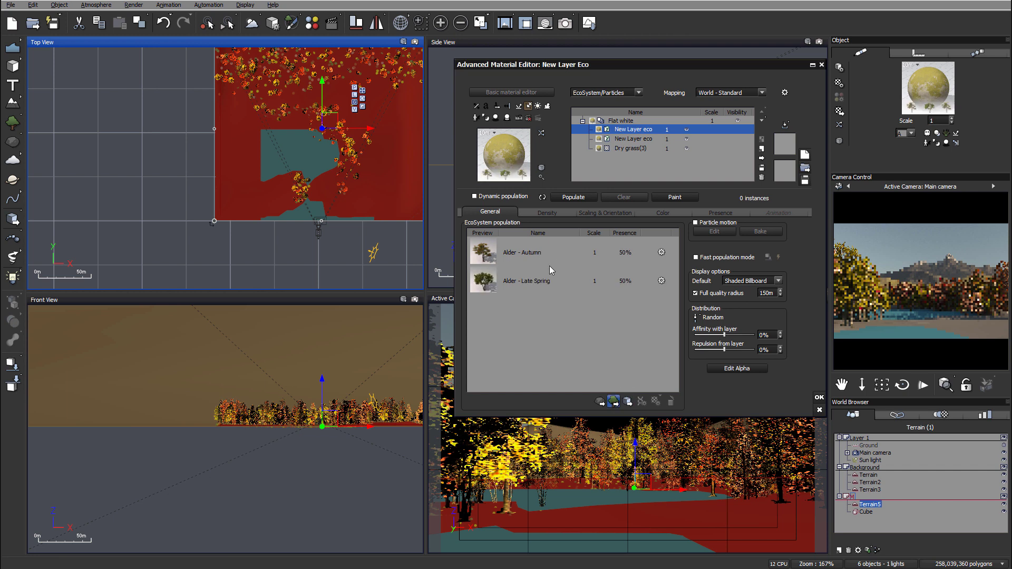
- Add the bushes Dry Bush and Bush 1 - Winter to the new layer's EcoSystem population
{"action": "double_click", "coordinate": [549, 266]}
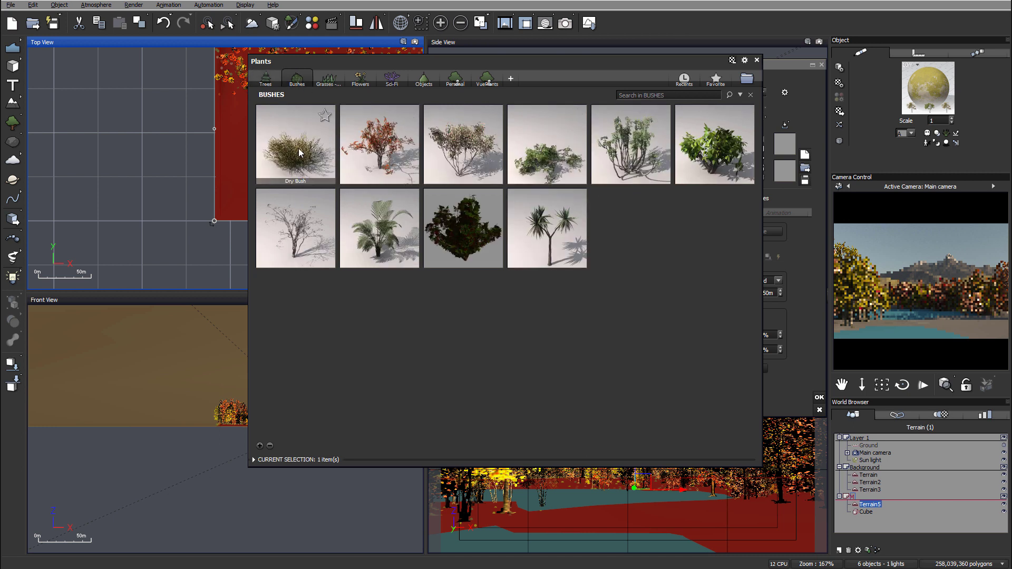
{"action": "double_click", "coordinate": [265, 135]}
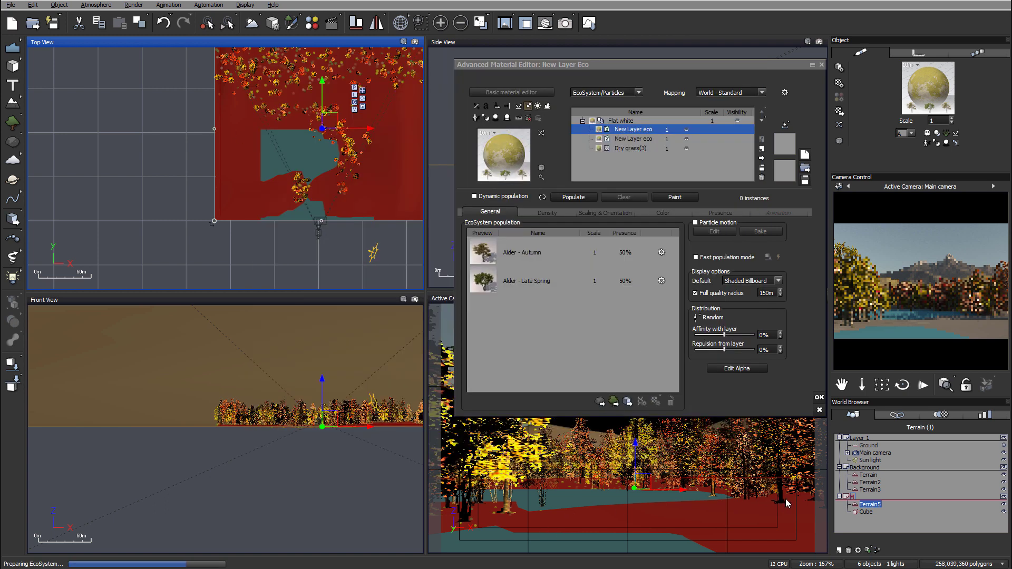
{"action": "left_click", "coordinate": [613, 402]}
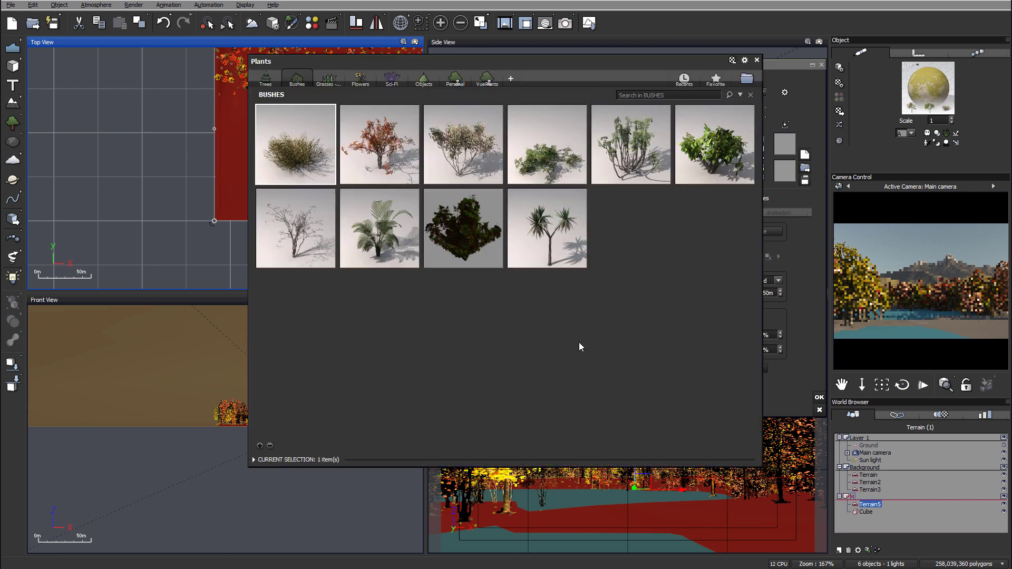
{"action": "double_click", "coordinate": [286, 219]}
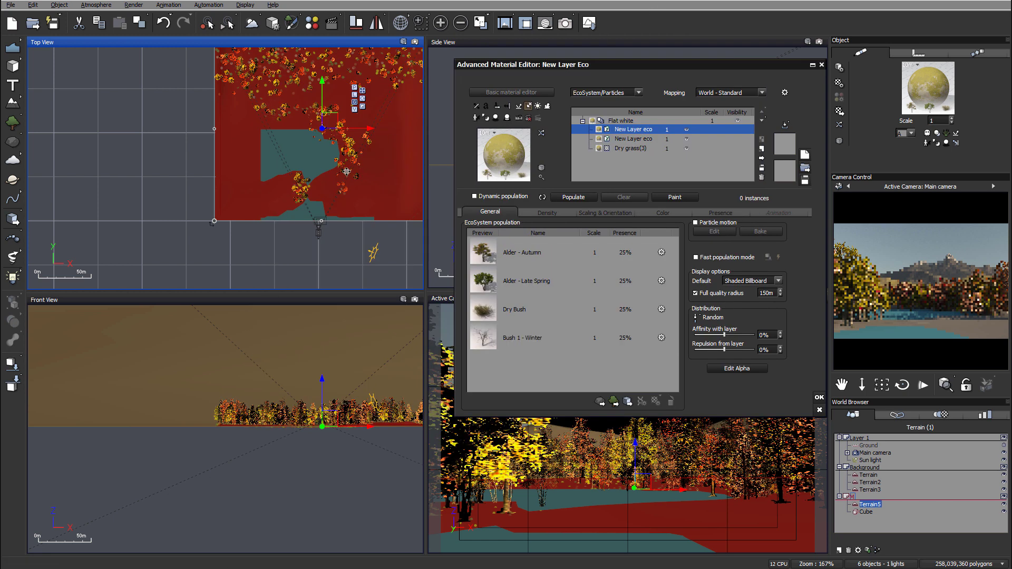
- Start painting the new EcoSystem layer on the shore area in the top view with EcoPainter's Populate brush
{"action": "right_click_drag", "start_coordinate": [324, 194], "coordinate": [252, 202]}
{"action": "scroll", "coordinate": [303, 200], "scroll_direction": "up", "scroll_amount": 8}
{"action": "scroll", "coordinate": [301, 203], "scroll_direction": "down", "scroll_amount": 4}
{"action": "scroll", "coordinate": [323, 226], "scroll_direction": "up", "scroll_amount": 7}
{"action": "scroll", "coordinate": [309, 119], "scroll_direction": "down", "scroll_amount": 2}
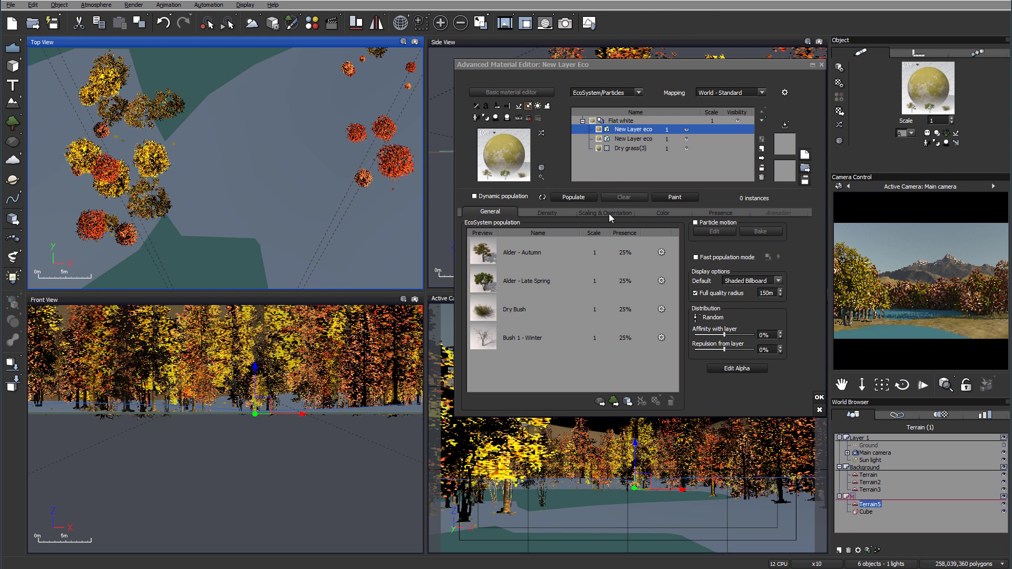
{"action": "left_click", "coordinate": [673, 198]}
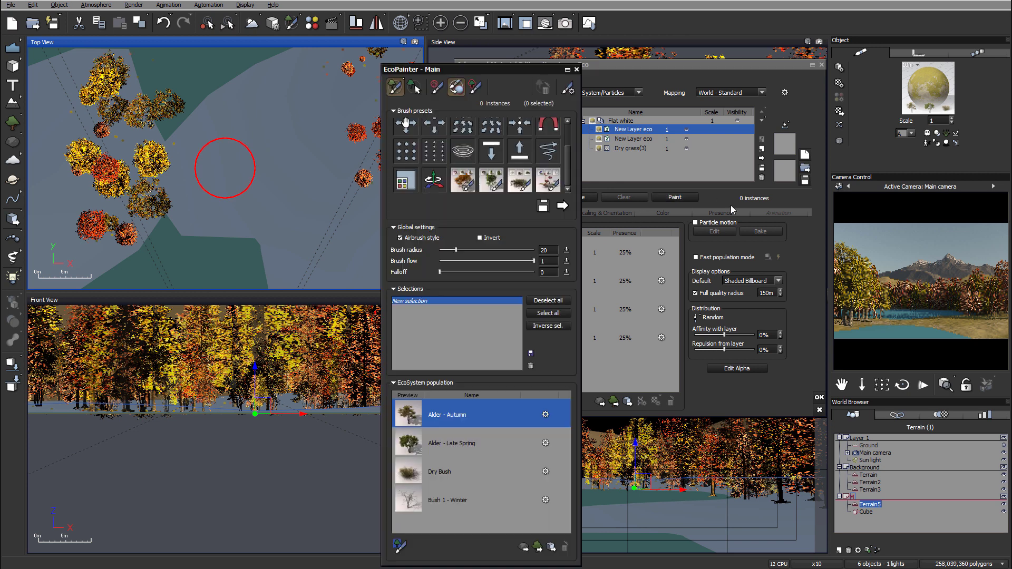
{"action": "left_click", "coordinate": [451, 105]}
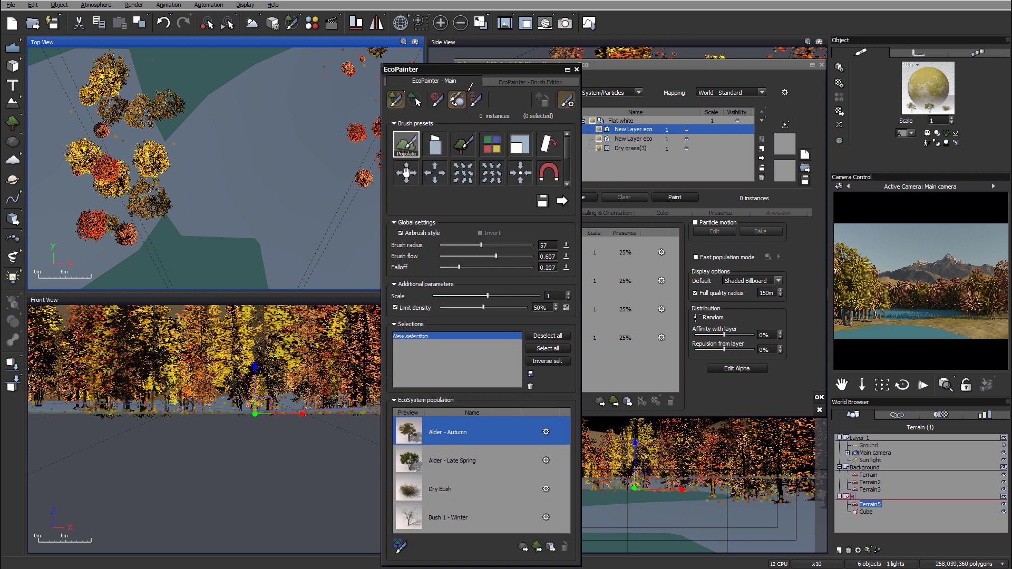
- Set the Populate brush's scale to 0.27 and density limit to 82%, then paint small plants between the tree groups on both banks
{"action": "left_click_drag", "start_coordinate": [456, 75], "coordinate": [572, 55]}
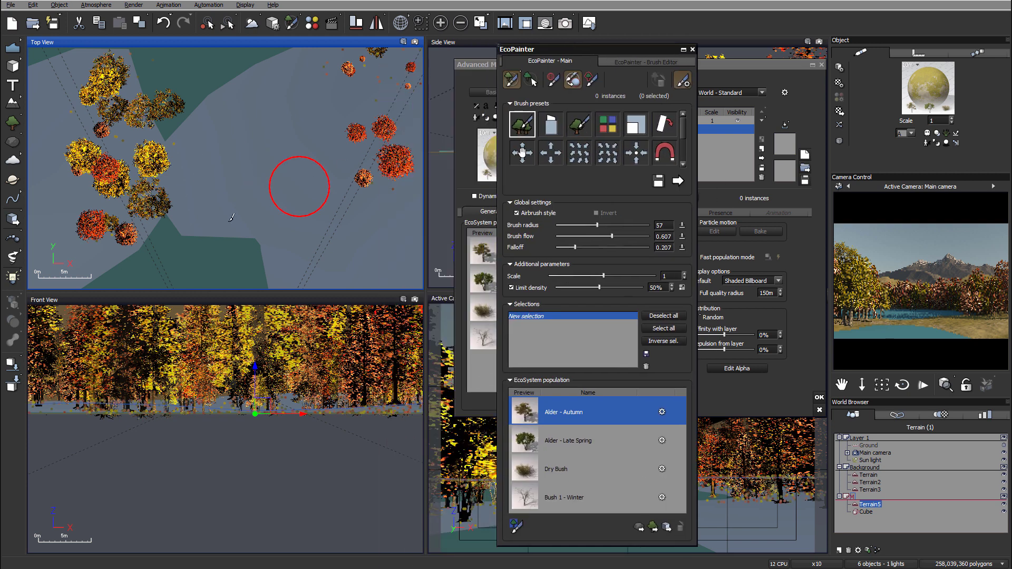
{"action": "mouse_move", "coordinate": [603, 275]}
{"action": "left_mouse_down"}
{"action": "mouse_move", "coordinate": [579, 274]}
{"action": "mouse_move", "coordinate": [615, 286]}
{"action": "left_mouse_up"}
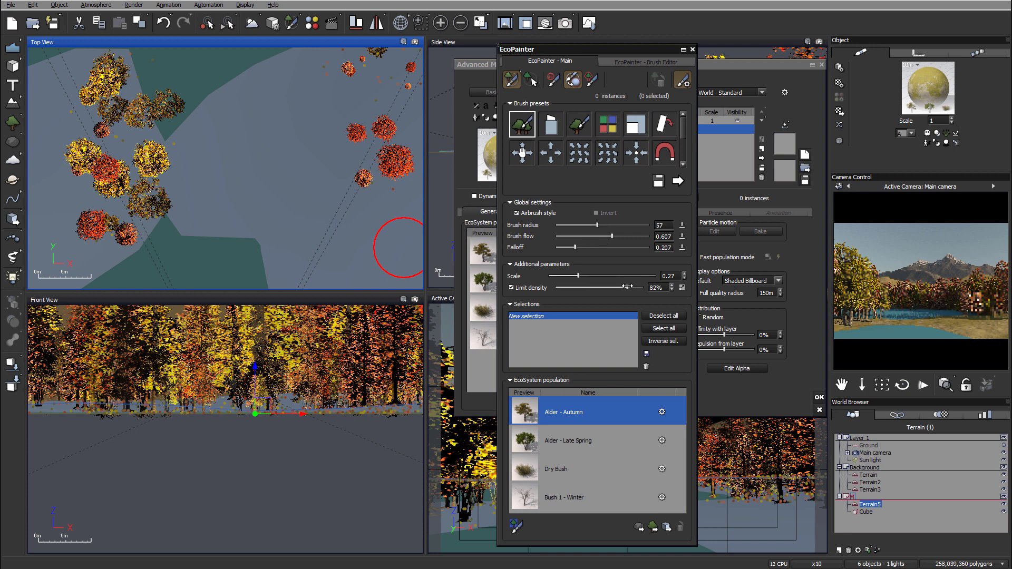
{"action": "left_click", "coordinate": [151, 192]}
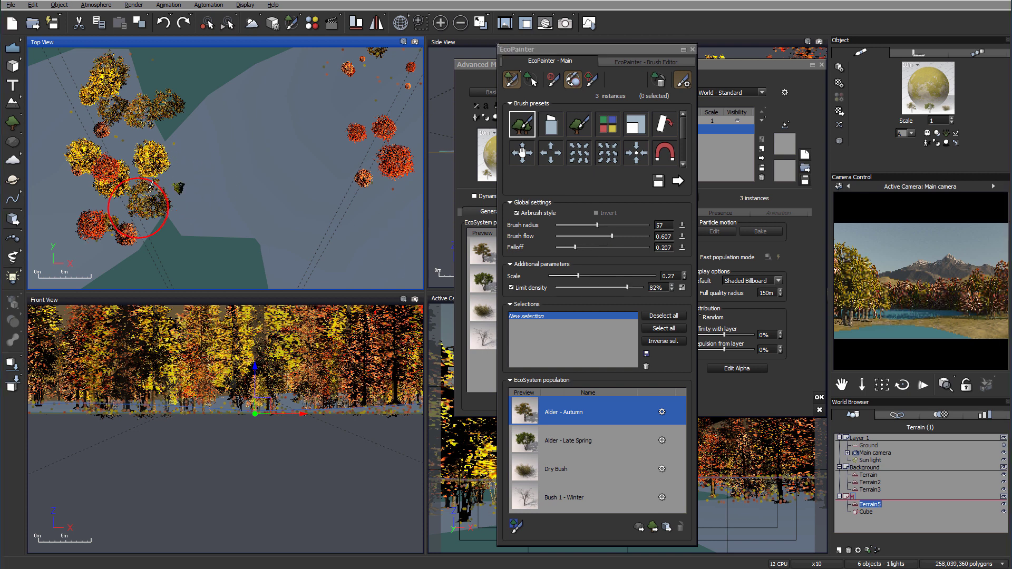
{"action": "mouse_move", "coordinate": [151, 192]}
{"action": "left_mouse_down"}
{"action": "mouse_move", "coordinate": [134, 203]}
{"action": "mouse_move", "coordinate": [158, 190]}
{"action": "mouse_move", "coordinate": [206, 201]}
{"action": "mouse_move", "coordinate": [270, 126]}
{"action": "mouse_move", "coordinate": [313, 103]}
{"action": "mouse_move", "coordinate": [345, 144]}
{"action": "mouse_move", "coordinate": [363, 144]}
{"action": "mouse_move", "coordinate": [340, 95]}
{"action": "mouse_move", "coordinate": [380, 97]}
{"action": "left_mouse_up"}
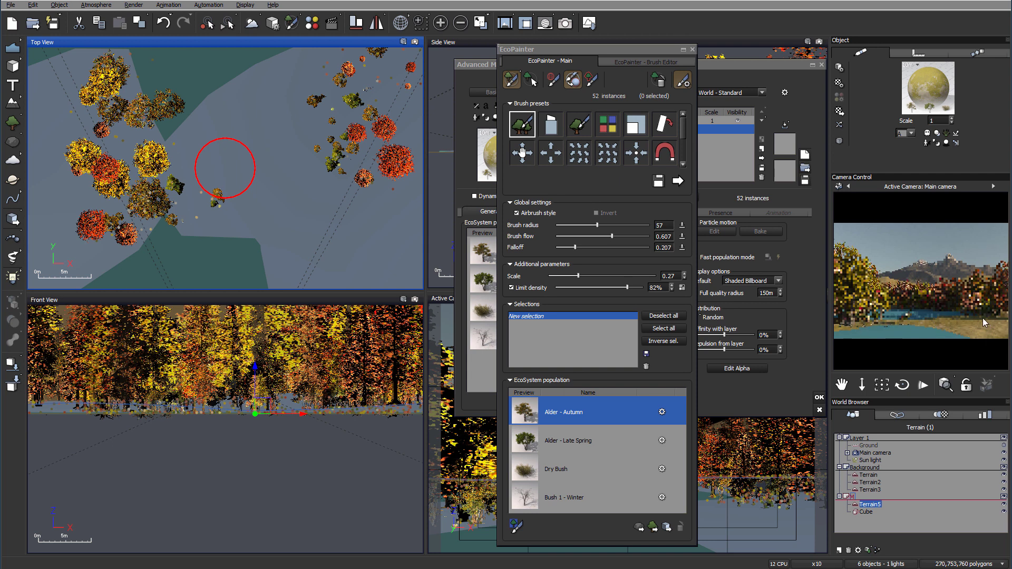
- Turn off the brush's density limit and paint more small alders and bushes around the western tree group at the water's edge
{"action": "scroll", "coordinate": [136, 205], "scroll_direction": "up", "scroll_amount": 5}
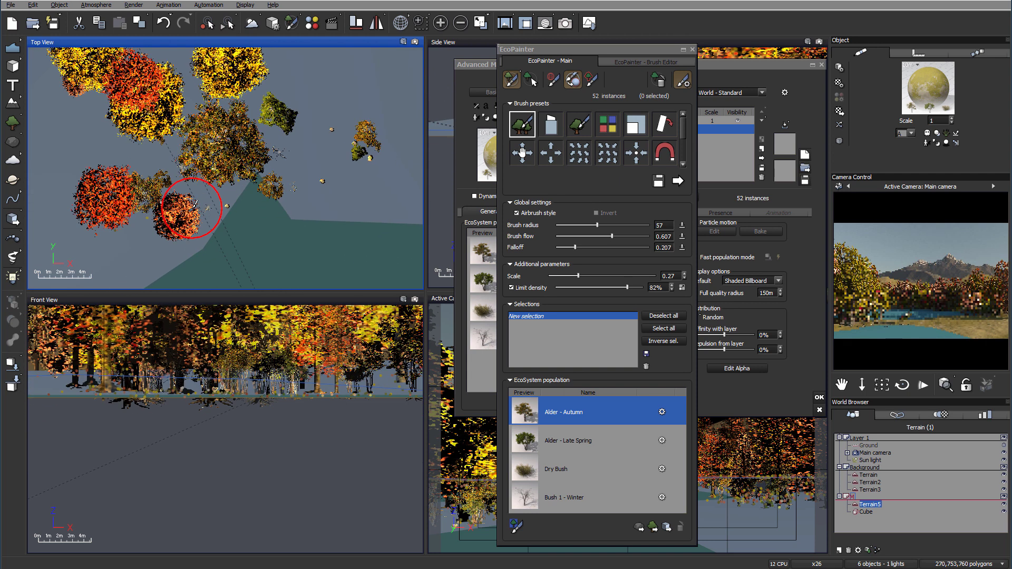
{"action": "mouse_move", "coordinate": [215, 205]}
{"action": "left_mouse_down"}
{"action": "mouse_move", "coordinate": [289, 130]}
{"action": "mouse_move", "coordinate": [227, 200]}
{"action": "mouse_move", "coordinate": [241, 167]}
{"action": "mouse_move", "coordinate": [295, 150]}
{"action": "mouse_move", "coordinate": [301, 130]}
{"action": "mouse_move", "coordinate": [277, 117]}
{"action": "mouse_move", "coordinate": [259, 153]}
{"action": "mouse_move", "coordinate": [203, 158]}
{"action": "mouse_move", "coordinate": [206, 166]}
{"action": "left_mouse_up"}
{"action": "left_click", "coordinate": [526, 287]}
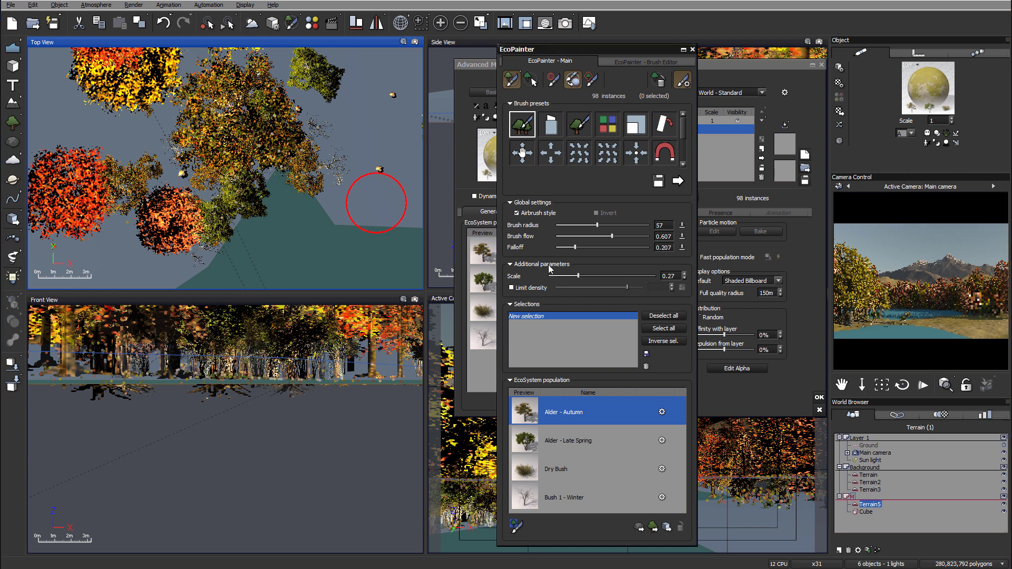
{"action": "mouse_move", "coordinate": [267, 167]}
{"action": "left_mouse_down"}
{"action": "mouse_move", "coordinate": [181, 179]}
{"action": "mouse_move", "coordinate": [174, 190]}
{"action": "left_mouse_up"}
{"action": "mouse_move", "coordinate": [352, 157]}
{"action": "right_mouse_down"}
{"action": "mouse_move", "coordinate": [303, 176]}
{"action": "mouse_move", "coordinate": [181, 174]}
{"action": "right_mouse_up"}
{"action": "mouse_move", "coordinate": [176, 150]}
{"action": "left_mouse_down"}
{"action": "mouse_move", "coordinate": [215, 140]}
{"action": "mouse_move", "coordinate": [214, 152]}
{"action": "left_mouse_up"}
- Populate the eastern bank around the red trees with the small alders and bushes in the top view
{"action": "mouse_move", "coordinate": [400, 152]}
{"action": "right_mouse_down"}
{"action": "mouse_move", "coordinate": [243, 194]}
{"action": "mouse_move", "coordinate": [193, 192]}
{"action": "right_mouse_up"}
{"action": "scroll", "coordinate": [215, 189], "scroll_direction": "down", "scroll_amount": 1}
{"action": "scroll", "coordinate": [216, 187], "scroll_direction": "down", "scroll_amount": 1}
{"action": "right_click_drag", "start_coordinate": [367, 179], "coordinate": [279, 220]}
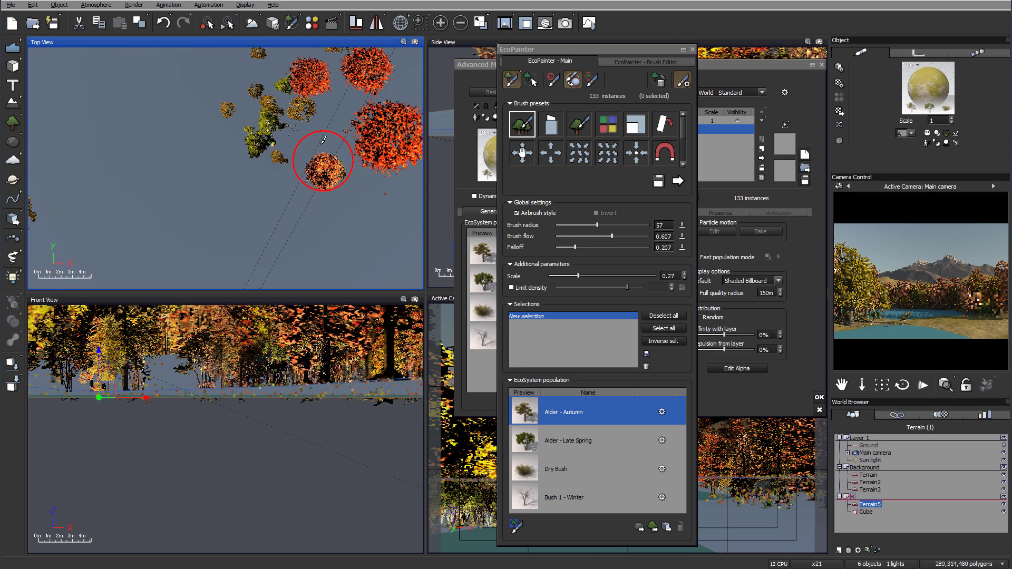
{"action": "mouse_move", "coordinate": [280, 207]}
{"action": "left_mouse_down"}
{"action": "mouse_move", "coordinate": [292, 219]}
{"action": "mouse_move", "coordinate": [274, 162]}
{"action": "mouse_move", "coordinate": [209, 119]}
{"action": "mouse_move", "coordinate": [295, 147]}
{"action": "mouse_move", "coordinate": [320, 138]}
{"action": "left_mouse_up"}
{"action": "right_click_drag", "start_coordinate": [300, 122], "coordinate": [358, 228]}
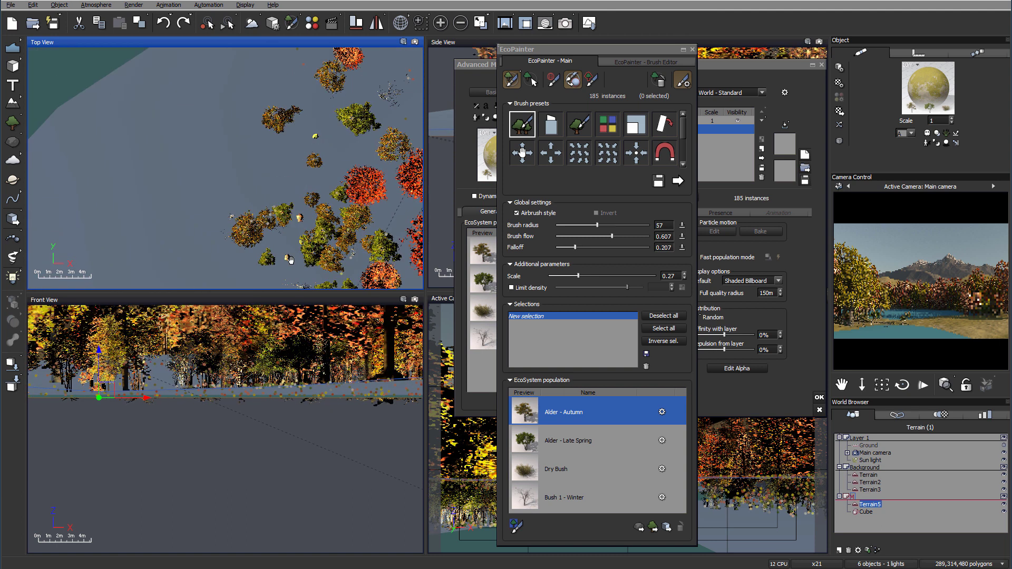
{"action": "mouse_move", "coordinate": [346, 179]}
{"action": "left_mouse_down"}
{"action": "mouse_move", "coordinate": [314, 106]}
{"action": "mouse_move", "coordinate": [320, 140]}
{"action": "mouse_move", "coordinate": [266, 176]}
{"action": "left_mouse_up"}
- Continue painting the small plants northward among the scattered trees on the far shore
{"action": "right_click_drag", "start_coordinate": [255, 181], "coordinate": [287, 313]}
{"action": "mouse_move", "coordinate": [383, 80]}
{"action": "left_mouse_down"}
{"action": "mouse_move", "coordinate": [326, 127]}
{"action": "mouse_move", "coordinate": [358, 131]}
{"action": "mouse_move", "coordinate": [332, 186]}
{"action": "left_mouse_up"}
{"action": "mouse_move", "coordinate": [320, 134]}
{"action": "left_mouse_down"}
{"action": "mouse_move", "coordinate": [338, 131]}
{"action": "mouse_move", "coordinate": [321, 105]}
{"action": "left_mouse_up"}
{"action": "right_click_drag", "start_coordinate": [301, 84], "coordinate": [334, 226]}
{"action": "mouse_move", "coordinate": [323, 136]}
{"action": "right_mouse_down"}
{"action": "mouse_move", "coordinate": [333, 194]}
{"action": "mouse_move", "coordinate": [368, 219]}
{"action": "right_mouse_up"}
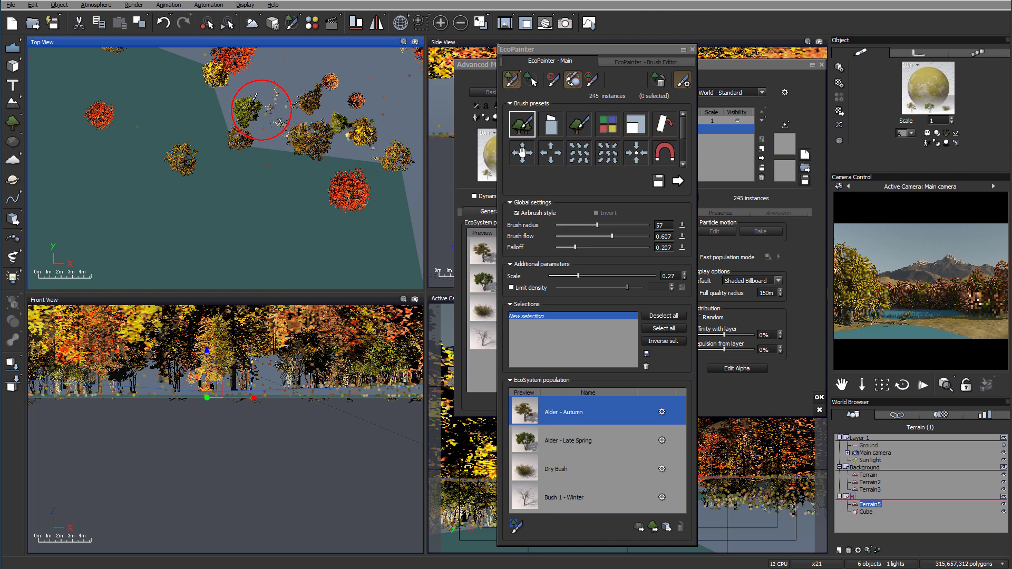
{"action": "right_click_drag", "start_coordinate": [265, 111], "coordinate": [325, 185]}
{"action": "mouse_move", "coordinate": [303, 197]}
{"action": "left_mouse_down"}
{"action": "mouse_move", "coordinate": [295, 169]}
{"action": "mouse_move", "coordinate": [280, 174]}
{"action": "mouse_move", "coordinate": [271, 132]}
{"action": "mouse_move", "coordinate": [192, 100]}
{"action": "mouse_move", "coordinate": [224, 106]}
{"action": "mouse_move", "coordinate": [209, 92]}
{"action": "left_mouse_up"}
{"action": "mouse_move", "coordinate": [296, 159]}
{"action": "left_mouse_down"}
{"action": "mouse_move", "coordinate": [333, 211]}
{"action": "mouse_move", "coordinate": [352, 197]}
{"action": "left_mouse_up"}
{"action": "right_click_drag", "start_coordinate": [203, 127], "coordinate": [401, 177]}
- Extend the undergrowth in both directions along the far shore with further Populate strokes
{"action": "mouse_move", "coordinate": [224, 108]}
{"action": "left_mouse_down"}
{"action": "mouse_move", "coordinate": [326, 111]}
{"action": "mouse_move", "coordinate": [189, 124]}
{"action": "mouse_move", "coordinate": [89, 118]}
{"action": "left_mouse_up"}
{"action": "right_click_drag", "start_coordinate": [89, 117], "coordinate": [360, 141]}
{"action": "mouse_move", "coordinate": [104, 131]}
{"action": "left_mouse_down"}
{"action": "mouse_move", "coordinate": [192, 143]}
{"action": "mouse_move", "coordinate": [58, 146]}
{"action": "mouse_move", "coordinate": [344, 143]}
{"action": "mouse_move", "coordinate": [181, 139]}
{"action": "mouse_move", "coordinate": [199, 145]}
{"action": "left_mouse_up"}
{"action": "mouse_move", "coordinate": [301, 145]}
{"action": "left_mouse_down"}
{"action": "mouse_move", "coordinate": [68, 153]}
{"action": "mouse_move", "coordinate": [176, 145]}
{"action": "mouse_move", "coordinate": [294, 158]}
{"action": "left_mouse_up"}
{"action": "left_click_drag", "start_coordinate": [370, 141], "coordinate": [364, 143]}
{"action": "middle_click_drag", "start_coordinate": [366, 141], "coordinate": [107, 115]}
{"action": "mouse_move", "coordinate": [107, 114]}
{"action": "left_mouse_down"}
{"action": "mouse_move", "coordinate": [230, 120]}
{"action": "mouse_move", "coordinate": [89, 118]}
{"action": "left_mouse_up"}
{"action": "middle_click_drag", "start_coordinate": [390, 141], "coordinate": [56, 122]}
{"action": "mouse_move", "coordinate": [149, 151]}
{"action": "left_mouse_down"}
{"action": "mouse_move", "coordinate": [104, 139]}
{"action": "mouse_move", "coordinate": [280, 232]}
{"action": "left_mouse_up"}
{"action": "middle_click_drag", "start_coordinate": [279, 232], "coordinate": [293, 83]}
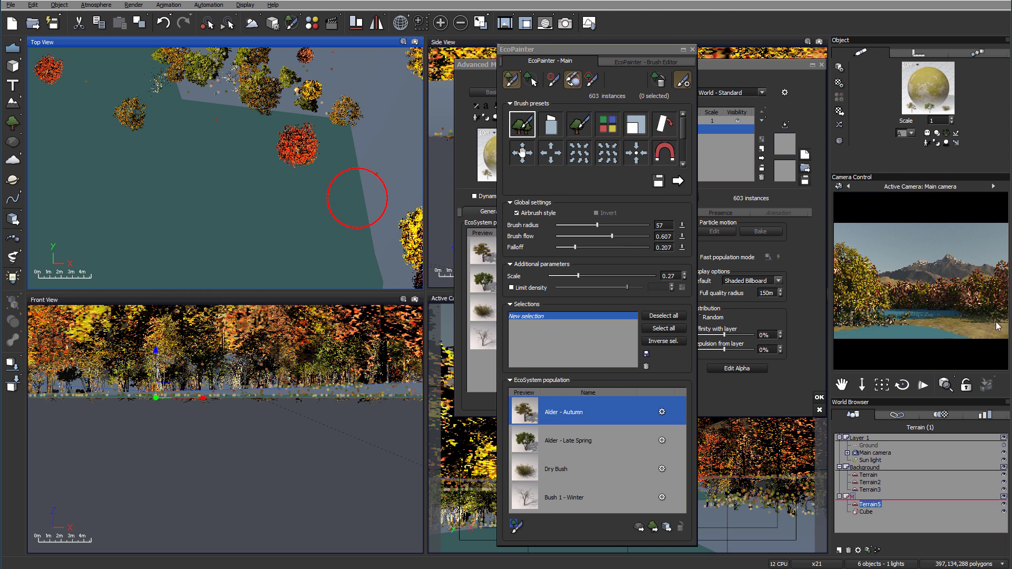
- Return to the near western tree group and thicken the undergrowth along its shoreline beside the red tree
{"action": "right_click_drag", "start_coordinate": [334, 94], "coordinate": [369, 58]}
{"action": "scroll", "coordinate": [309, 169], "scroll_direction": "down", "scroll_amount": 3}
{"action": "right_click_drag", "start_coordinate": [279, 220], "coordinate": [337, 79]}
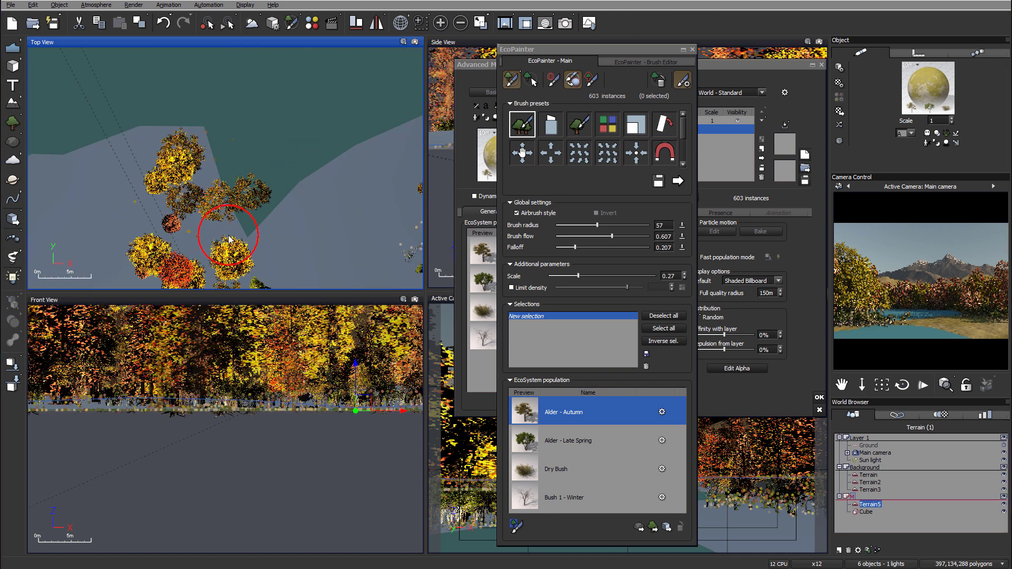
{"action": "scroll", "coordinate": [227, 221], "scroll_direction": "up", "scroll_amount": 2}
{"action": "right_click_drag", "start_coordinate": [238, 242], "coordinate": [248, 98]}
{"action": "scroll", "coordinate": [256, 223], "scroll_direction": "up", "scroll_amount": 2}
{"action": "scroll", "coordinate": [259, 221], "scroll_direction": "up", "scroll_amount": 5}
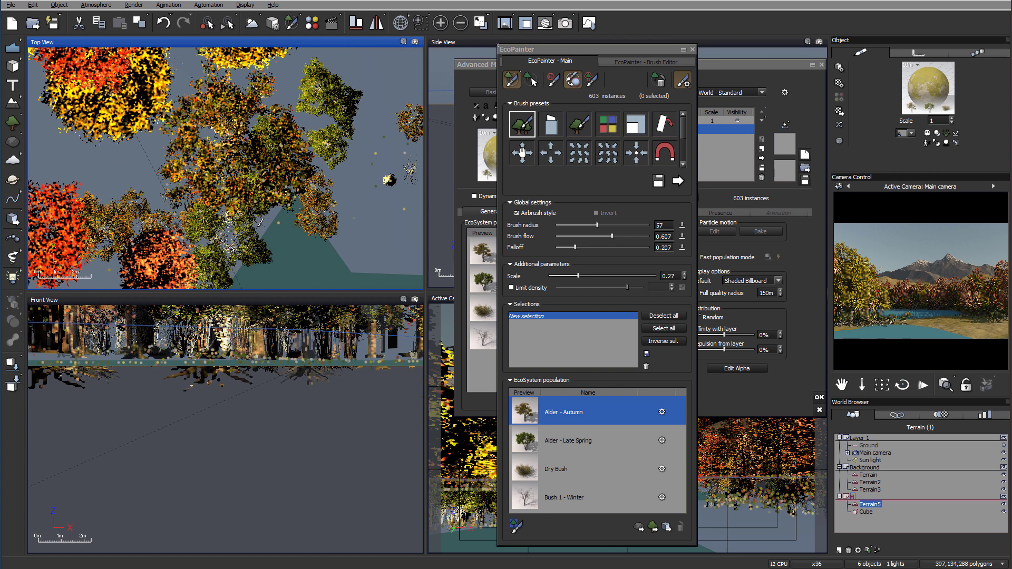
{"action": "mouse_move", "coordinate": [245, 233]}
{"action": "left_mouse_down"}
{"action": "mouse_move", "coordinate": [289, 187]}
{"action": "mouse_move", "coordinate": [316, 181]}
{"action": "mouse_move", "coordinate": [323, 192]}
{"action": "left_mouse_up"}
{"action": "mouse_move", "coordinate": [363, 244]}
{"action": "left_mouse_down"}
{"action": "mouse_move", "coordinate": [371, 158]}
{"action": "mouse_move", "coordinate": [215, 251]}
{"action": "mouse_move", "coordinate": [215, 262]}
{"action": "left_mouse_up"}
{"action": "right_click_drag", "start_coordinate": [215, 268], "coordinate": [237, 154]}
{"action": "mouse_move", "coordinate": [253, 177]}
{"action": "left_mouse_down"}
{"action": "mouse_move", "coordinate": [234, 165]}
{"action": "mouse_move", "coordinate": [207, 188]}
{"action": "left_mouse_up"}
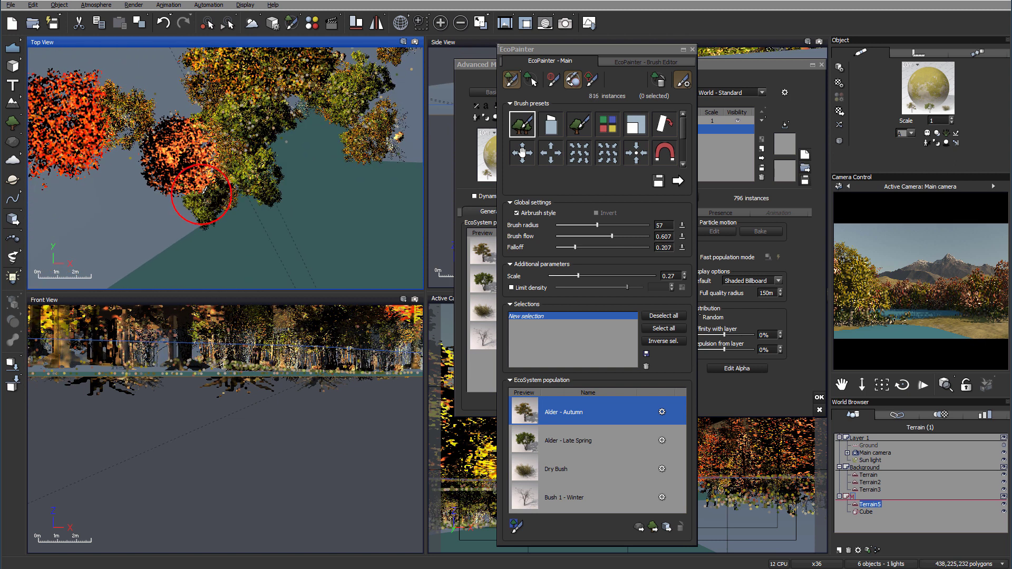
- Paint dense clusters of alders and bushes eastward from the near tree group and up the opposite bank
{"action": "right_click_drag", "start_coordinate": [390, 138], "coordinate": [242, 162]}
{"action": "left_click_drag", "start_coordinate": [308, 191], "coordinate": [312, 198]}
{"action": "right_click_drag", "start_coordinate": [364, 217], "coordinate": [253, 140]}
{"action": "left_click_drag", "start_coordinate": [259, 158], "coordinate": [287, 189]}
{"action": "mouse_move", "coordinate": [305, 219]}
{"action": "right_mouse_down"}
{"action": "mouse_move", "coordinate": [284, 230]}
{"action": "mouse_move", "coordinate": [241, 304]}
{"action": "right_mouse_up"}
{"action": "mouse_move", "coordinate": [350, 161]}
{"action": "left_mouse_down"}
{"action": "mouse_move", "coordinate": [347, 136]}
{"action": "mouse_move", "coordinate": [380, 111]}
{"action": "mouse_move", "coordinate": [397, 143]}
{"action": "mouse_move", "coordinate": [400, 228]}
{"action": "mouse_move", "coordinate": [392, 163]}
{"action": "left_mouse_up"}
{"action": "right_click_drag", "start_coordinate": [324, 229], "coordinate": [307, 346]}
{"action": "mouse_move", "coordinate": [342, 138]}
{"action": "left_mouse_down"}
{"action": "mouse_move", "coordinate": [316, 158]}
{"action": "mouse_move", "coordinate": [292, 100]}
{"action": "mouse_move", "coordinate": [343, 121]}
{"action": "mouse_move", "coordinate": [339, 131]}
{"action": "left_mouse_up"}
{"action": "right_click_drag", "start_coordinate": [258, 100], "coordinate": [344, 253]}
{"action": "mouse_move", "coordinate": [339, 111]}
{"action": "left_mouse_down"}
{"action": "mouse_move", "coordinate": [381, 136]}
{"action": "mouse_move", "coordinate": [264, 100]}
{"action": "mouse_move", "coordinate": [386, 113]}
{"action": "mouse_move", "coordinate": [379, 129]}
{"action": "left_mouse_up"}
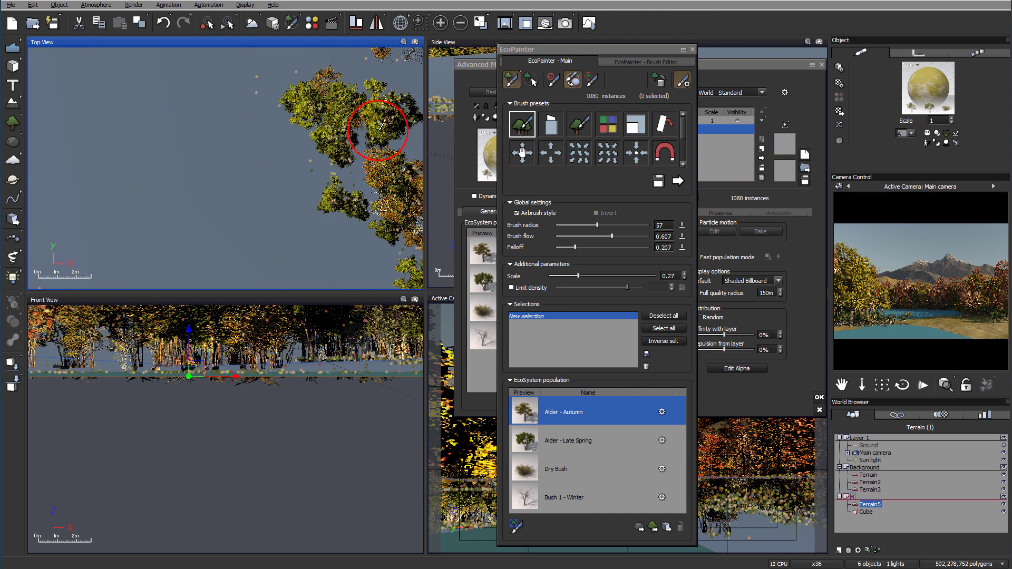
- Paint a few more plants along the curved shoreline north of the near tree group, and close EcoPainter
{"action": "scroll", "coordinate": [245, 148], "scroll_direction": "down", "scroll_amount": 3}
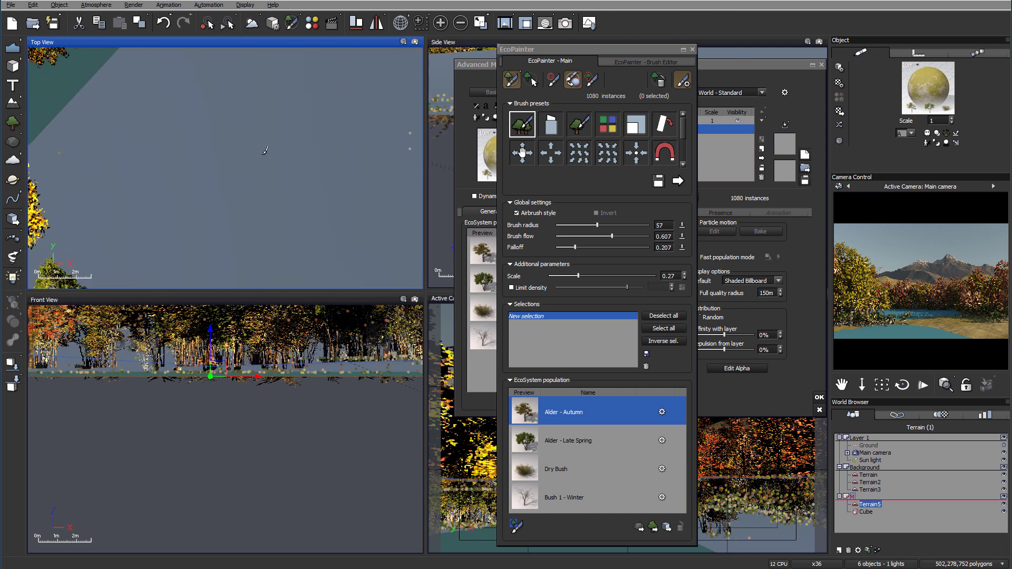
{"action": "right_click_drag", "start_coordinate": [219, 145], "coordinate": [207, 247]}
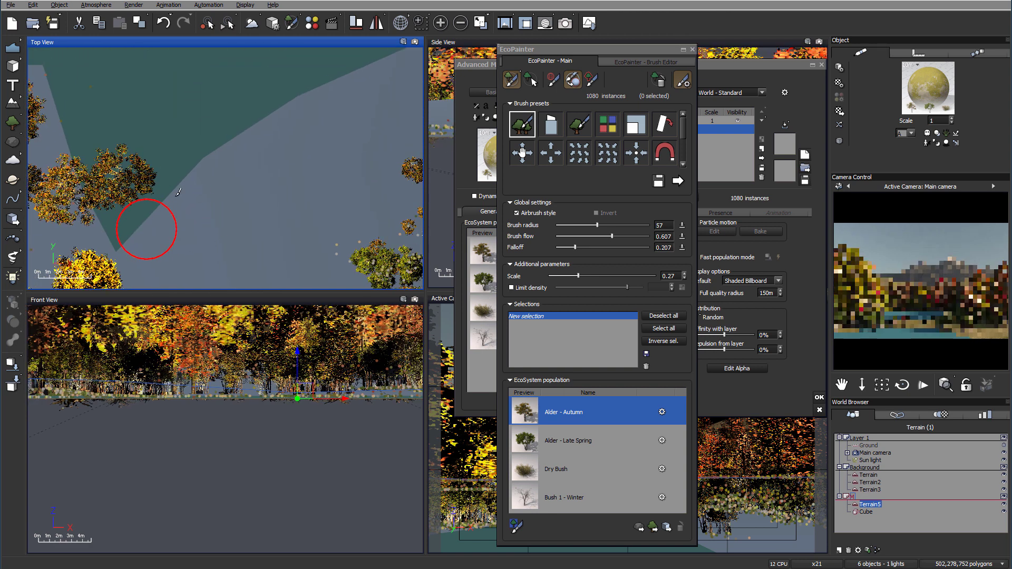
{"action": "left_click_drag", "start_coordinate": [227, 158], "coordinate": [230, 157]}
{"action": "left_click_drag", "start_coordinate": [312, 101], "coordinate": [370, 84]}
{"action": "right_click_drag", "start_coordinate": [371, 83], "coordinate": [193, 195]}
{"action": "left_click_drag", "start_coordinate": [231, 167], "coordinate": [293, 140]}
{"action": "right_click_drag", "start_coordinate": [258, 208], "coordinate": [371, 48]}
{"action": "mouse_move", "coordinate": [219, 235]}
{"action": "right_mouse_down"}
{"action": "mouse_move", "coordinate": [387, 28]}
{"action": "mouse_move", "coordinate": [278, 118]}
{"action": "right_mouse_up"}
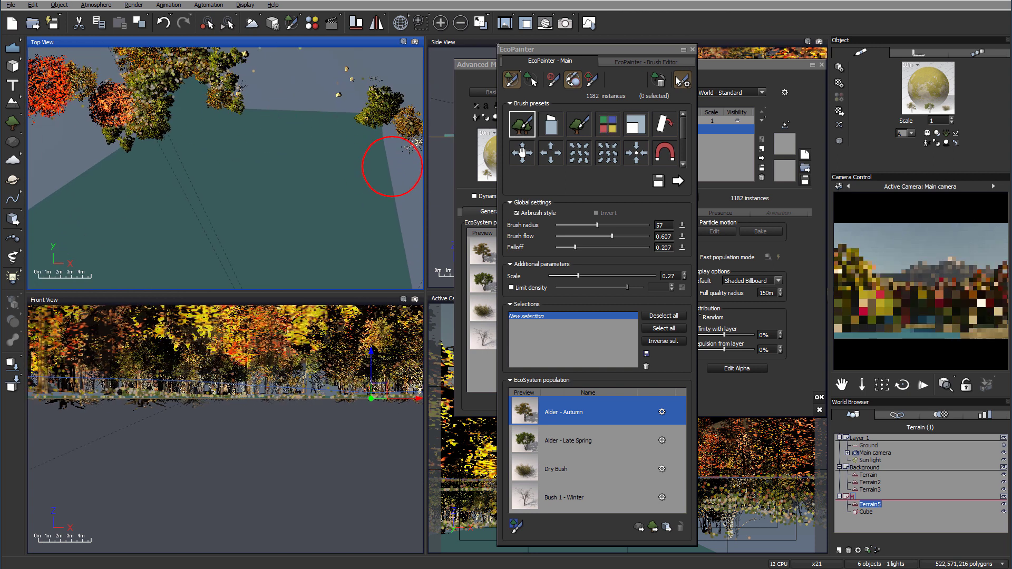
{"action": "left_click", "coordinate": [692, 49]}
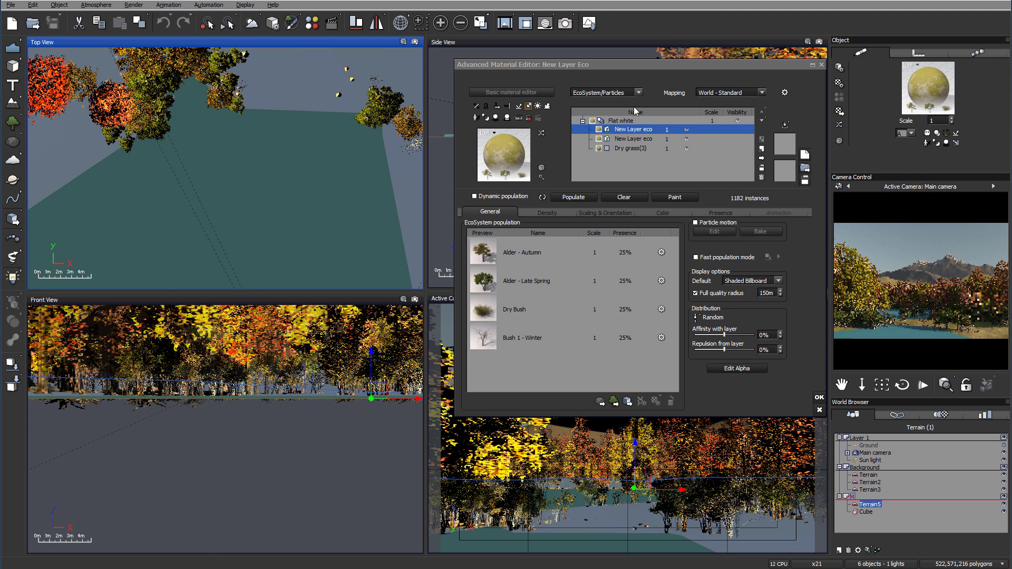
- Add another layer at the top of Terrain5's material and set its type to EcoSystem/Particles
{"action": "right_click_drag", "start_coordinate": [312, 194], "coordinate": [220, 210]}
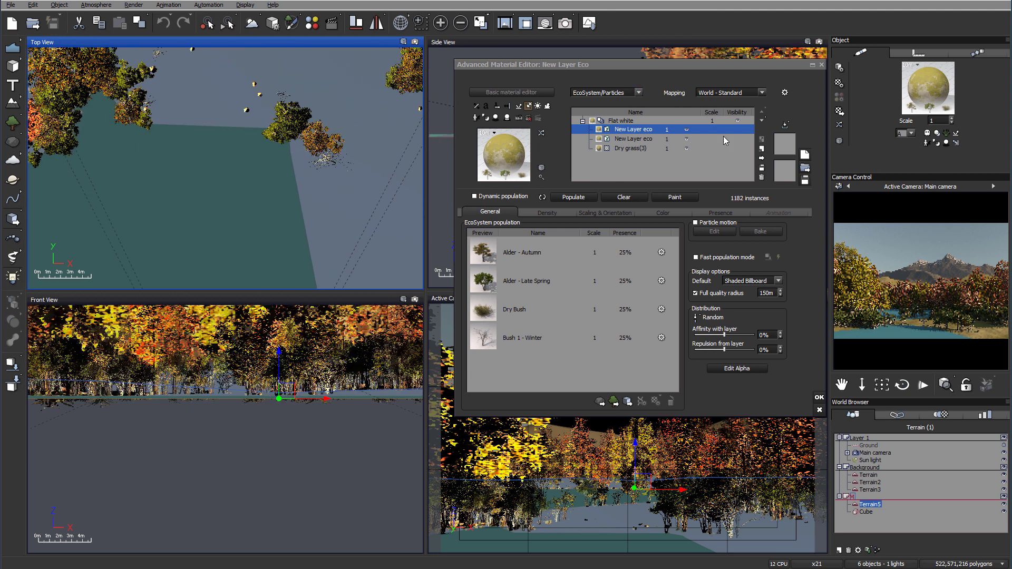
{"action": "left_click", "coordinate": [762, 153]}
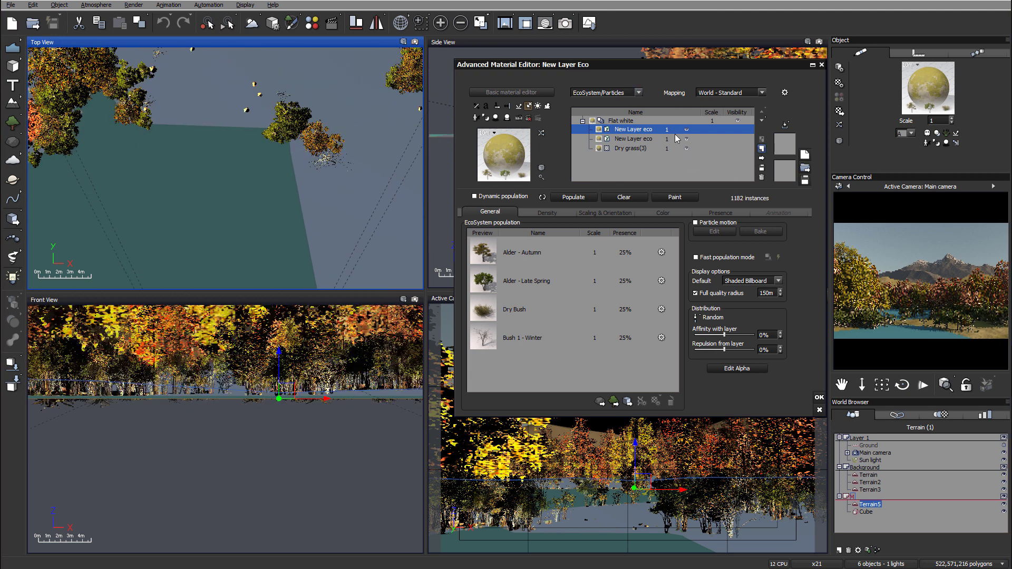
{"action": "left_click", "coordinate": [636, 93]}
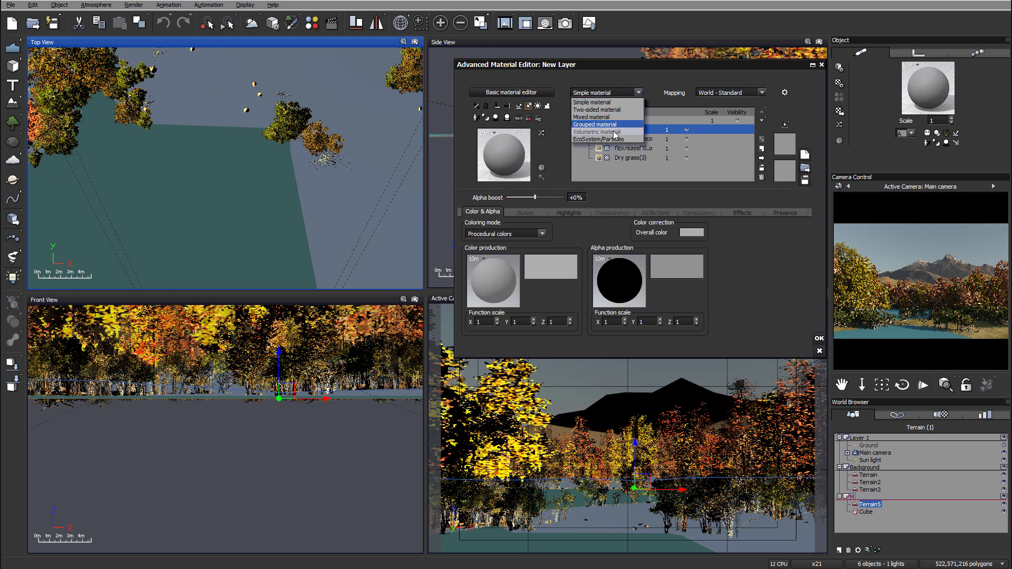
{"action": "left_click", "coordinate": [672, 199]}
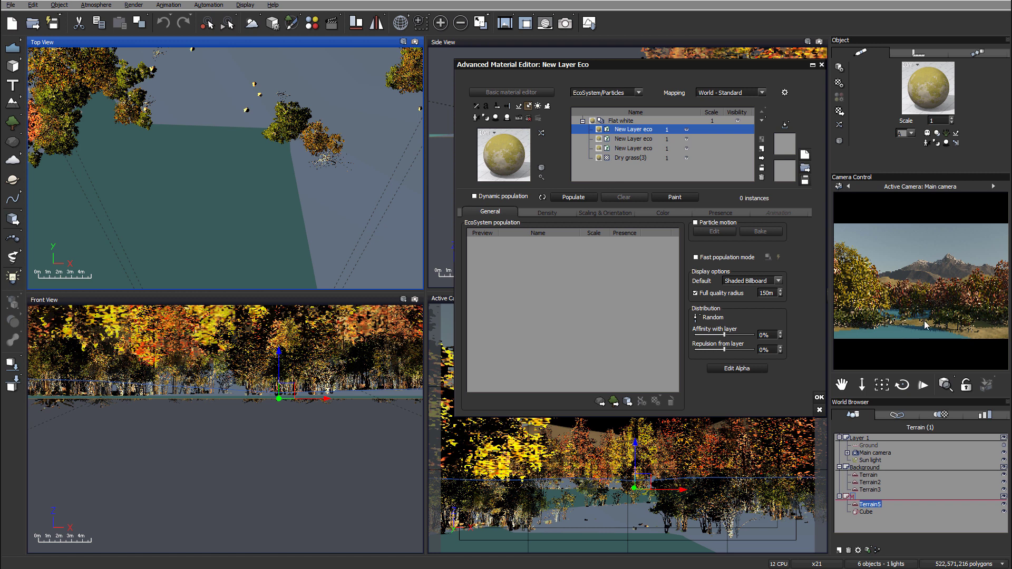
- Browse the Grasses - Plants collection and add Reeds to the new layer's EcoSystem population
{"action": "left_click", "coordinate": [613, 402]}
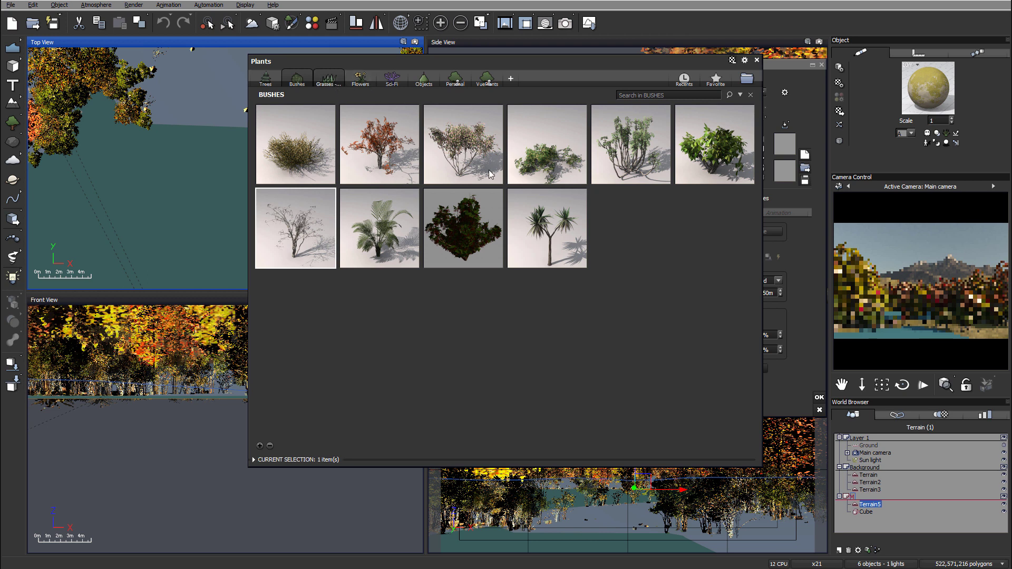
{"action": "left_click", "coordinate": [329, 81]}
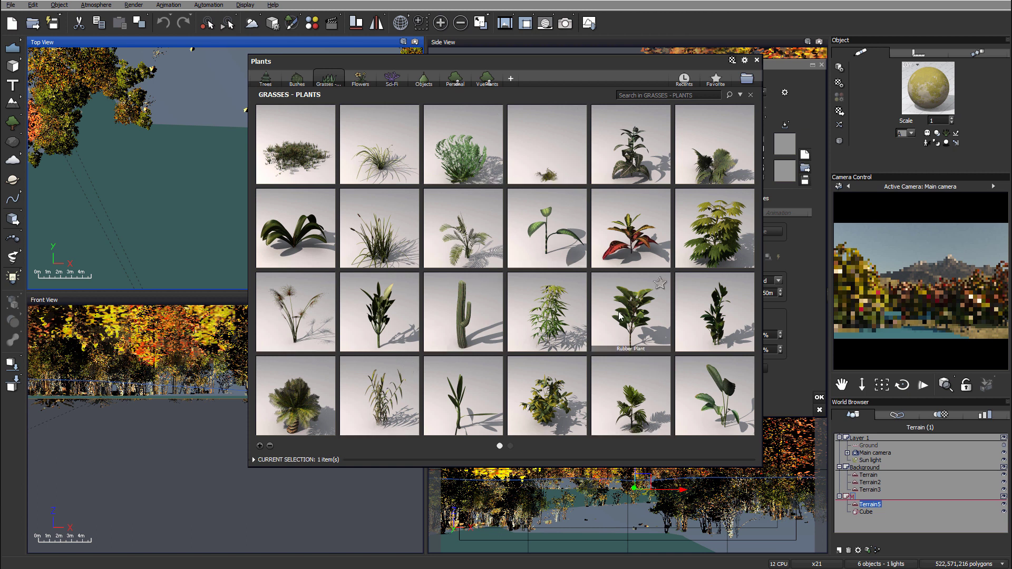
{"action": "scroll", "coordinate": [618, 312], "scroll_direction": "down", "scroll_amount": 1}
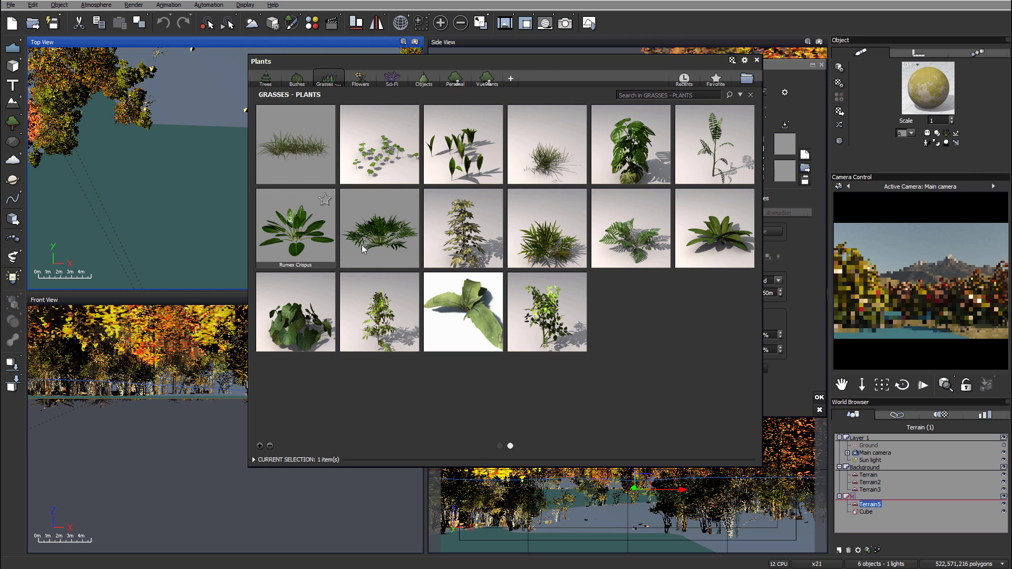
{"action": "scroll", "coordinate": [547, 252], "scroll_direction": "up", "scroll_amount": 1}
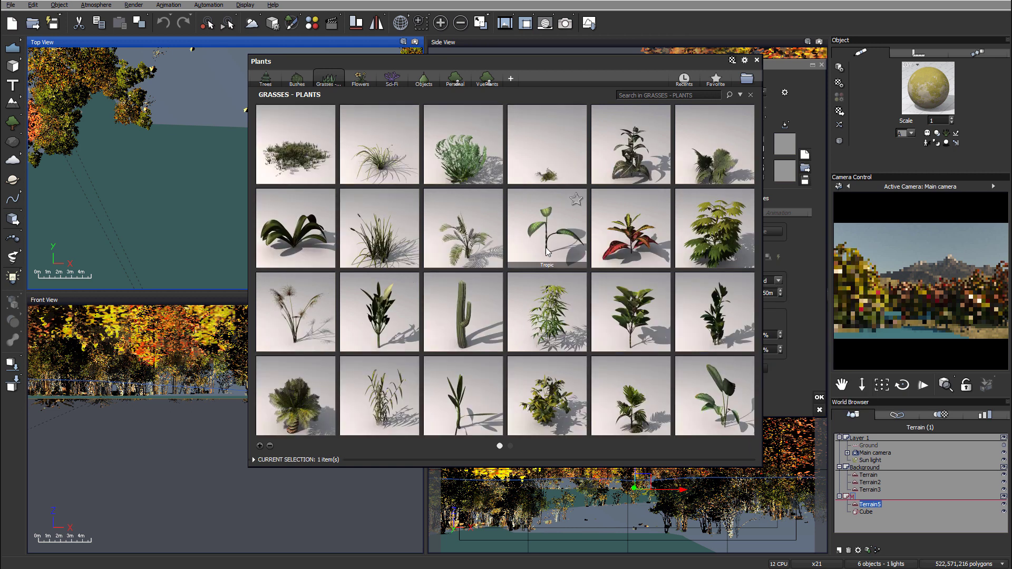
{"action": "mouse_move", "coordinate": [671, 158]}
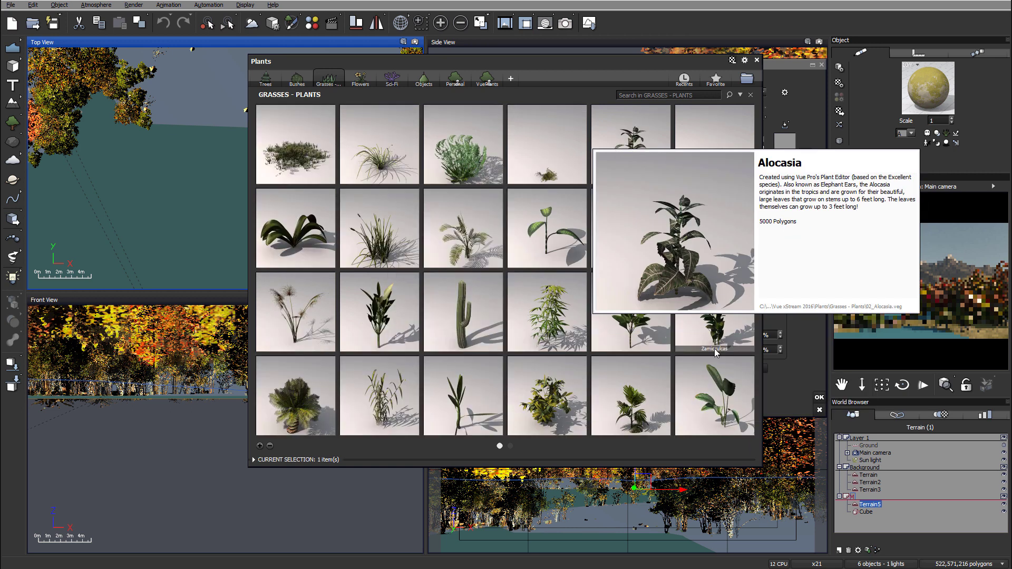
{"action": "double_click", "coordinate": [377, 243]}
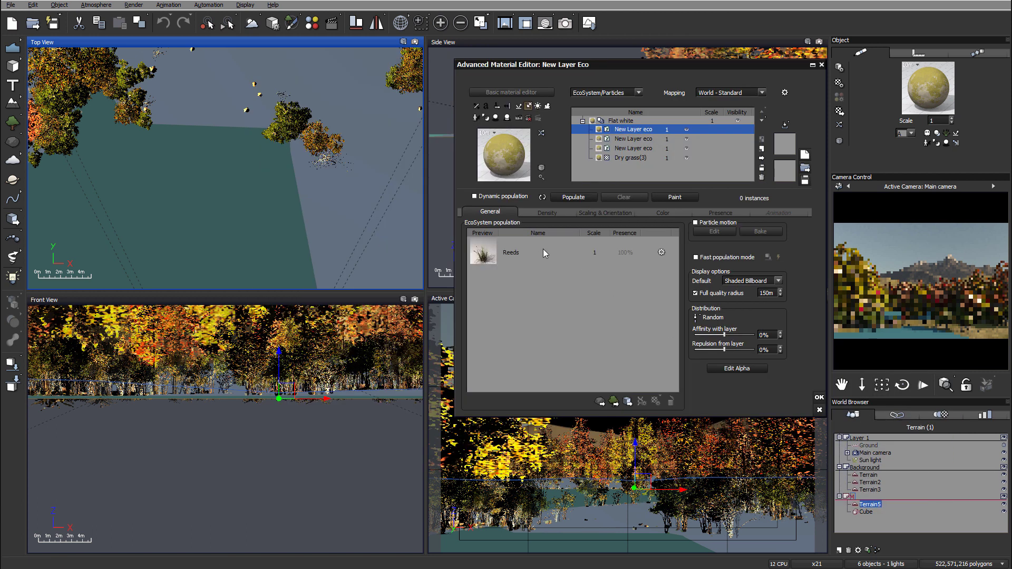
- Add the plants Carex and Vitex Agnus Castus to the new layer's EcoSystem population
{"action": "double_click", "coordinate": [598, 297]}
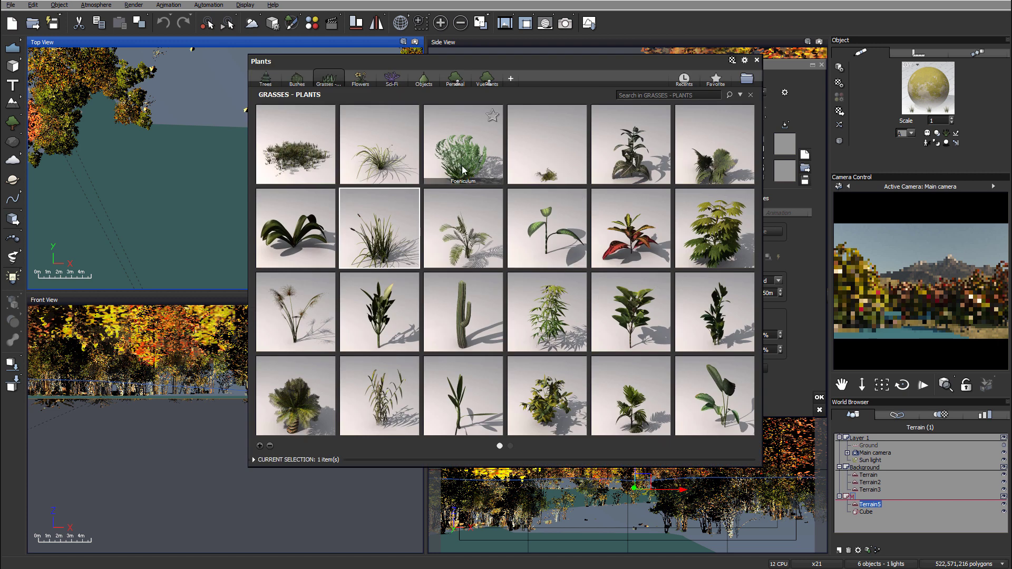
{"action": "double_click", "coordinate": [369, 154]}
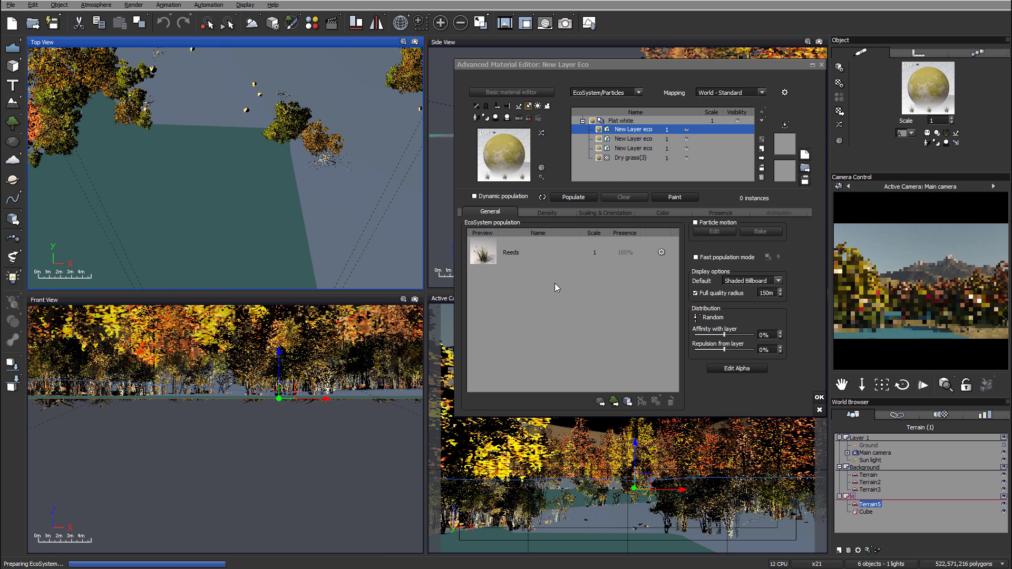
{"action": "left_click", "coordinate": [612, 402]}
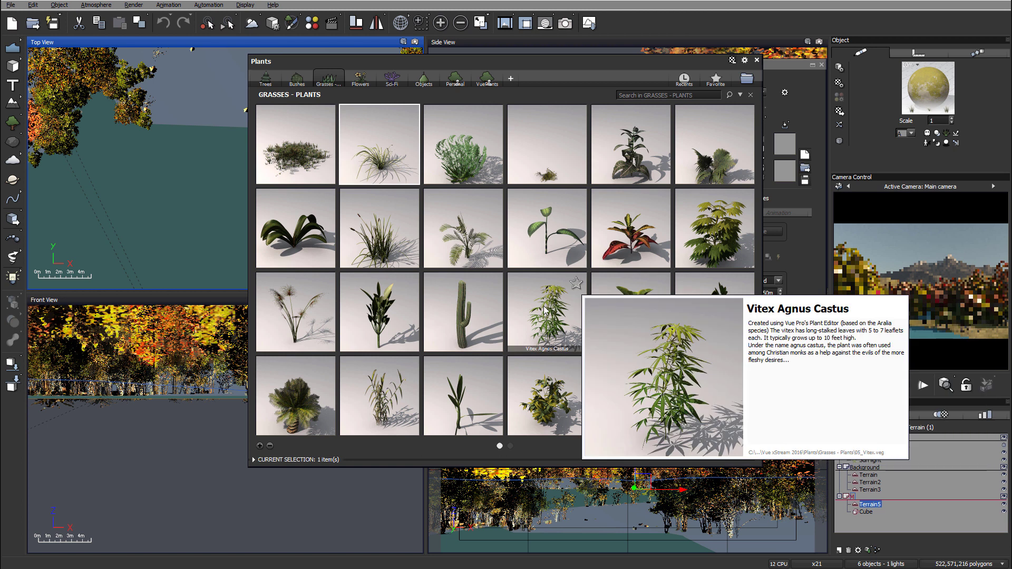
{"action": "double_click", "coordinate": [545, 307]}
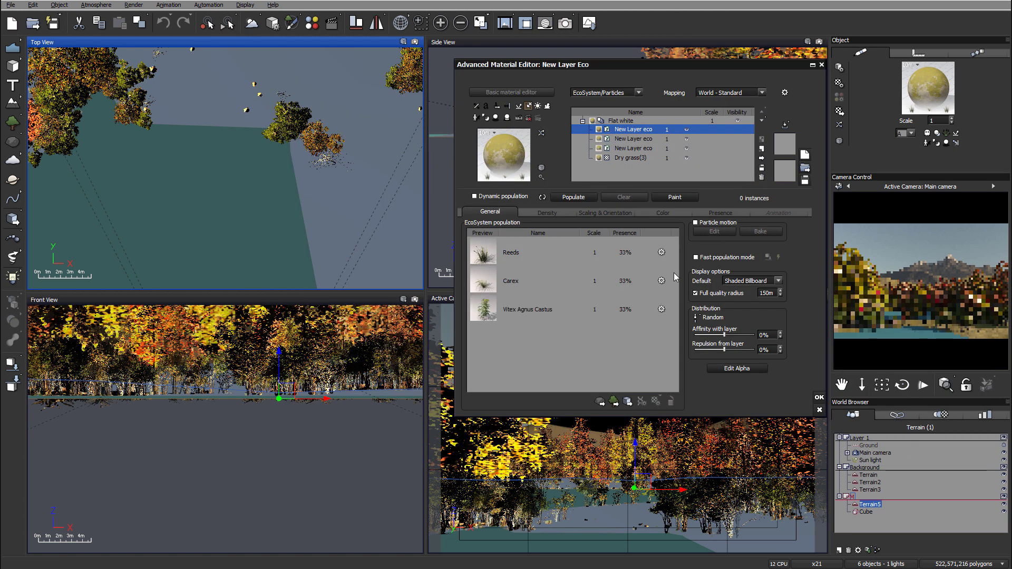
- Open EcoPainter for the new layer, choose the EcoSystem paint brush with scale 0.26 and density limit 81%, and paint a first dab in the inlet
{"action": "right_click_drag", "start_coordinate": [192, 141], "coordinate": [350, 202]}
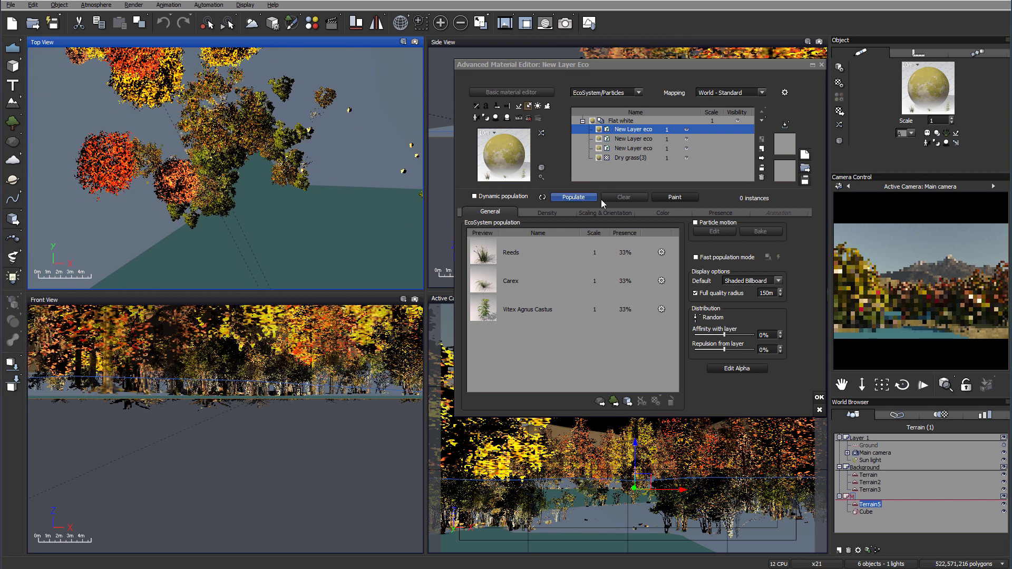
{"action": "left_click", "coordinate": [673, 197]}
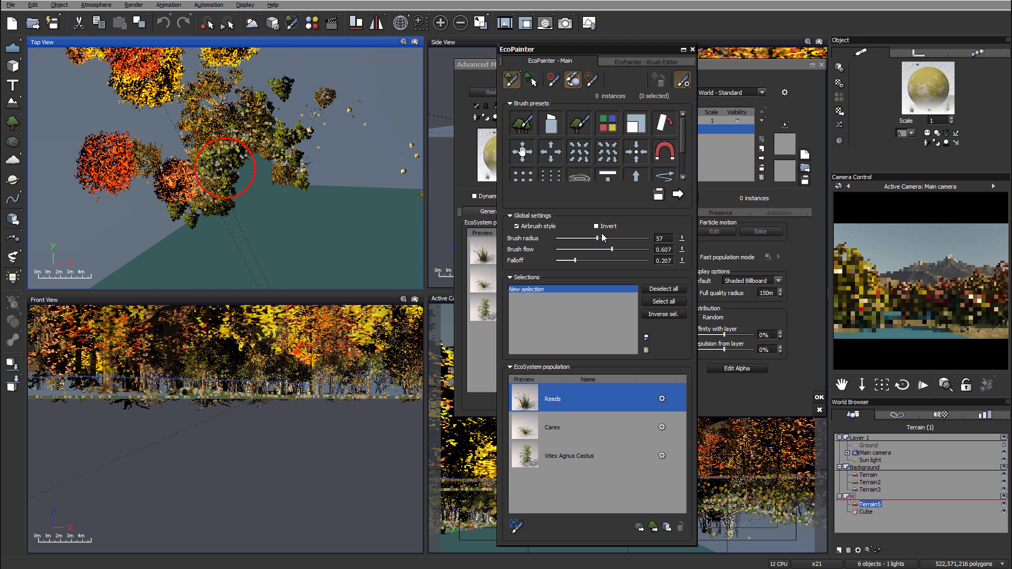
{"action": "left_click", "coordinate": [530, 123]}
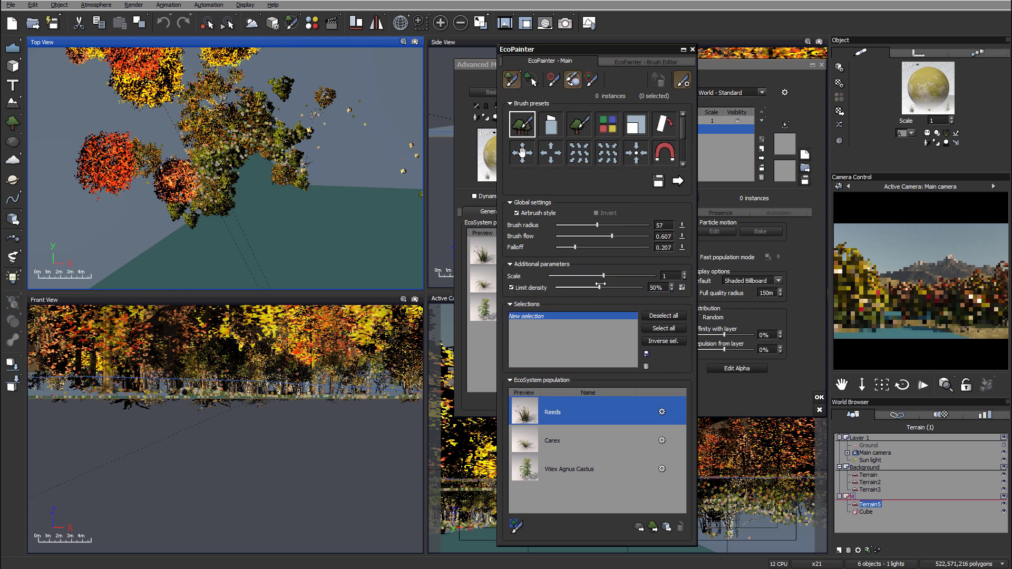
{"action": "left_click_drag", "start_coordinate": [599, 287], "coordinate": [578, 273]}
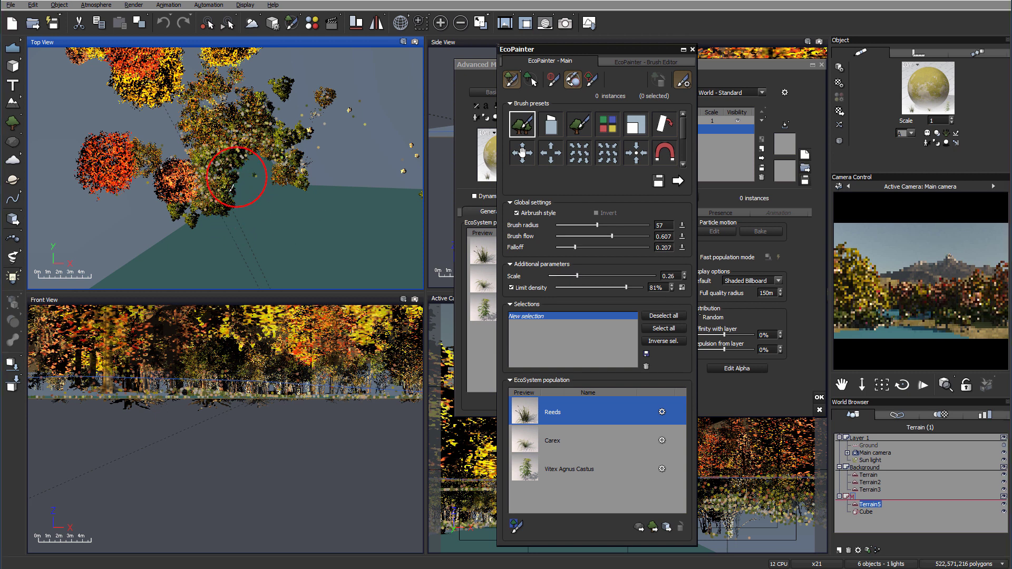
{"action": "left_click_drag", "start_coordinate": [265, 151], "coordinate": [270, 158]}
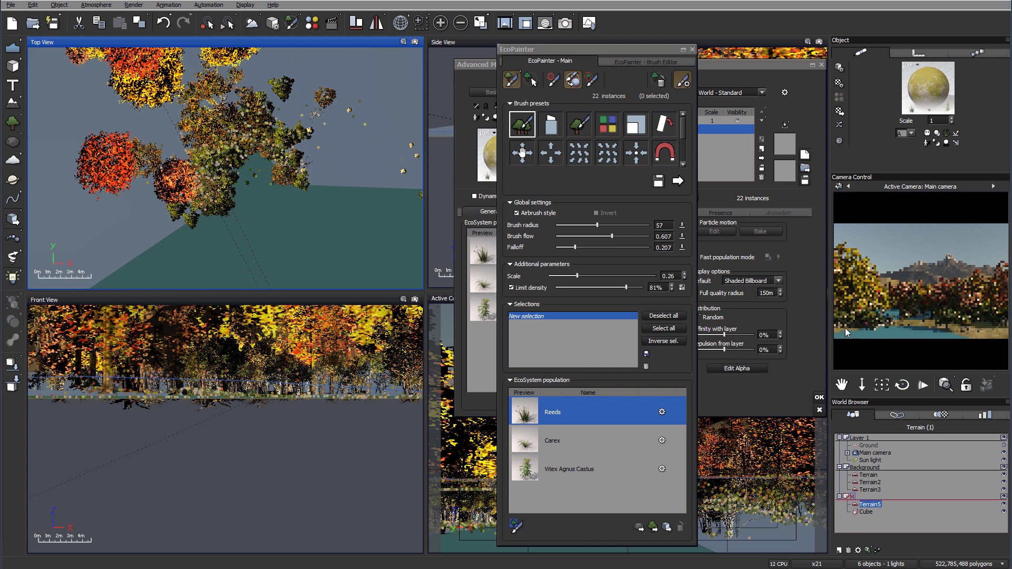
- Turn off the density limit and paint small reeds and grasses along the inlet shore beside the near tree group
{"action": "left_click", "coordinate": [511, 288]}
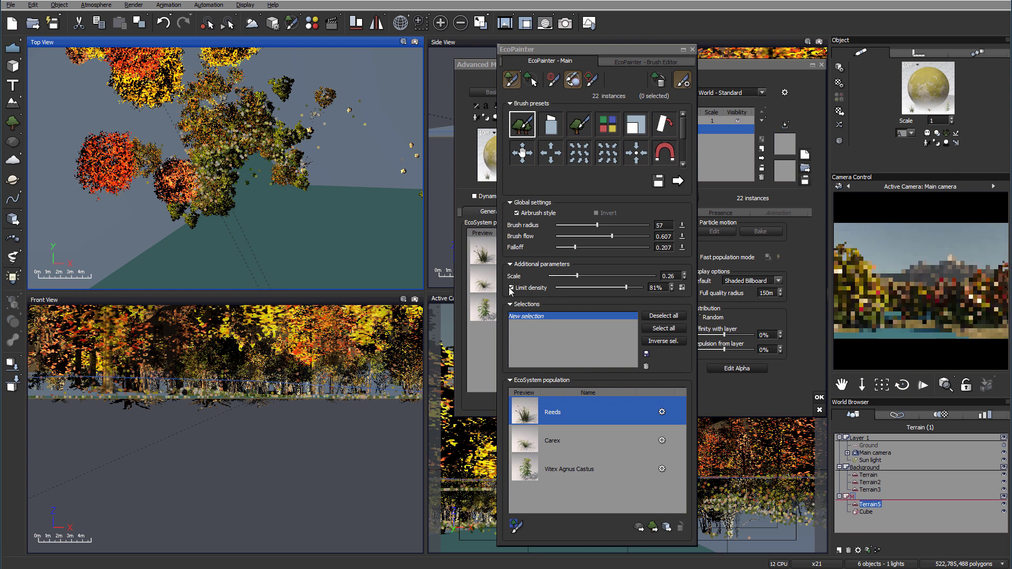
{"action": "scroll", "coordinate": [229, 192], "scroll_direction": "up", "scroll_amount": 5}
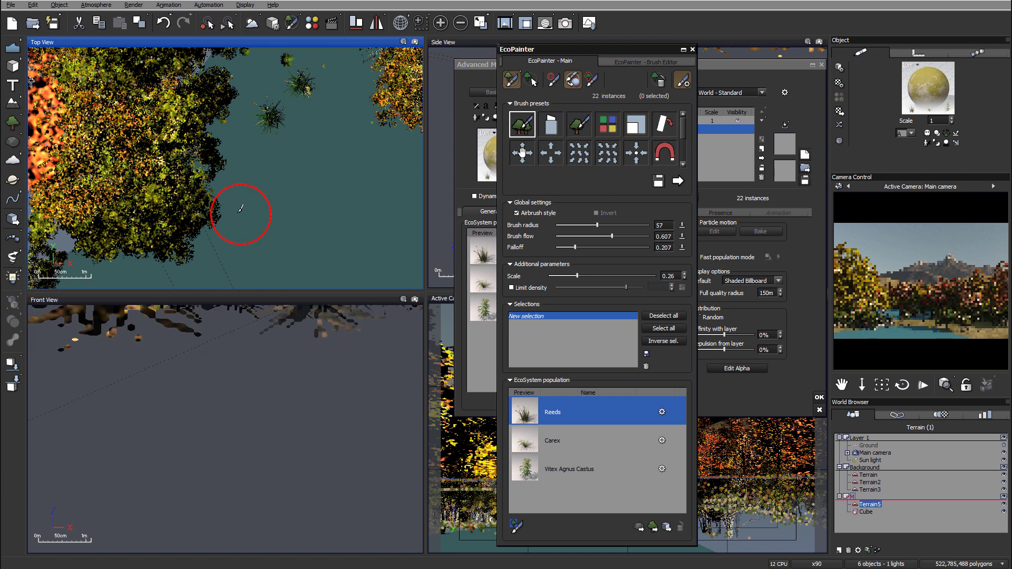
{"action": "left_click_drag", "start_coordinate": [209, 153], "coordinate": [240, 149]}
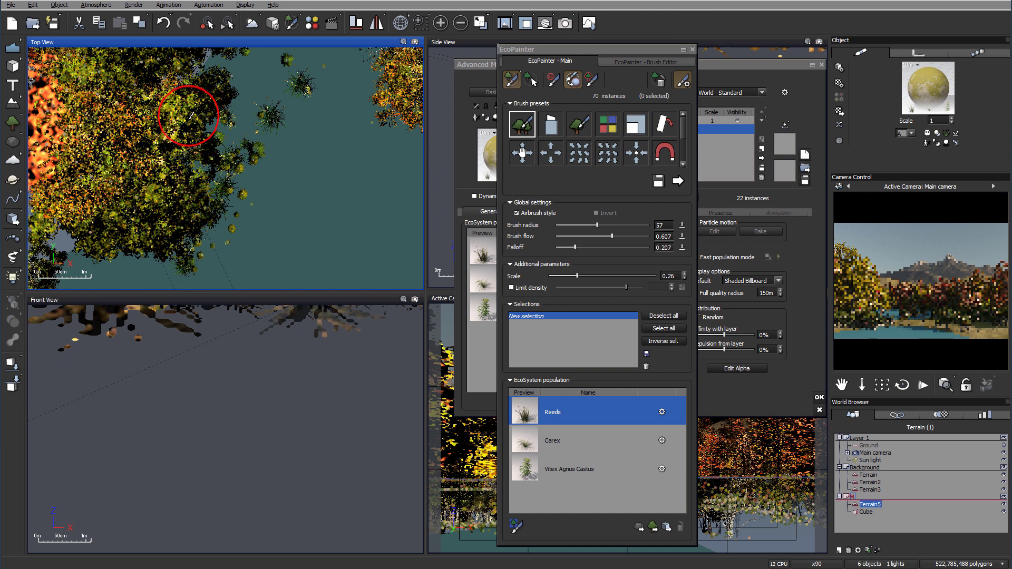
{"action": "left_click_drag", "start_coordinate": [250, 78], "coordinate": [219, 85]}
{"action": "right_click_drag", "start_coordinate": [274, 125], "coordinate": [263, 226]}
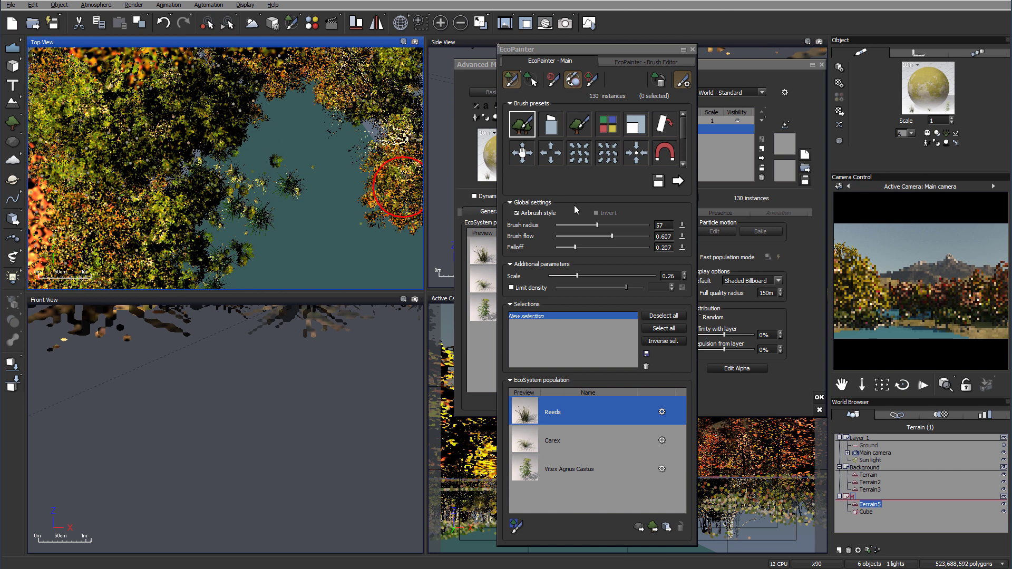
- Set the brush radius to 93 and paint a denser band of small plants down the inlet's tree-lined shore
{"action": "left_click", "coordinate": [598, 224]}
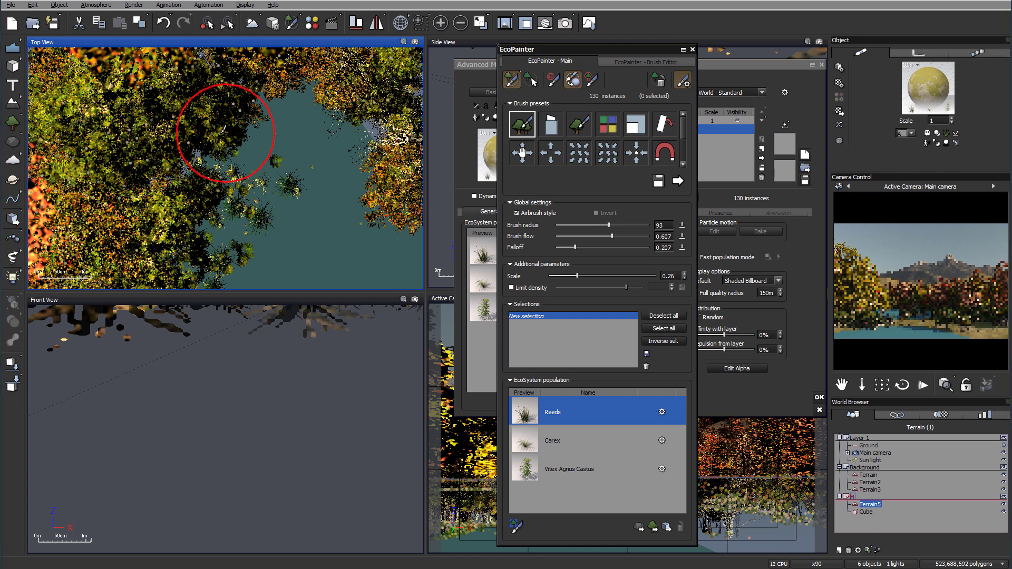
{"action": "mouse_move", "coordinate": [290, 108]}
{"action": "left_mouse_down"}
{"action": "mouse_move", "coordinate": [317, 106]}
{"action": "mouse_move", "coordinate": [235, 106]}
{"action": "mouse_move", "coordinate": [182, 197]}
{"action": "mouse_move", "coordinate": [330, 166]}
{"action": "mouse_move", "coordinate": [351, 179]}
{"action": "mouse_move", "coordinate": [247, 134]}
{"action": "mouse_move", "coordinate": [196, 226]}
{"action": "mouse_move", "coordinate": [235, 192]}
{"action": "left_mouse_up"}
{"action": "right_click_drag", "start_coordinate": [268, 204], "coordinate": [309, 85]}
{"action": "mouse_move", "coordinate": [260, 117]}
{"action": "left_mouse_down"}
{"action": "mouse_move", "coordinate": [230, 174]}
{"action": "mouse_move", "coordinate": [181, 226]}
{"action": "mouse_move", "coordinate": [211, 139]}
{"action": "left_mouse_up"}
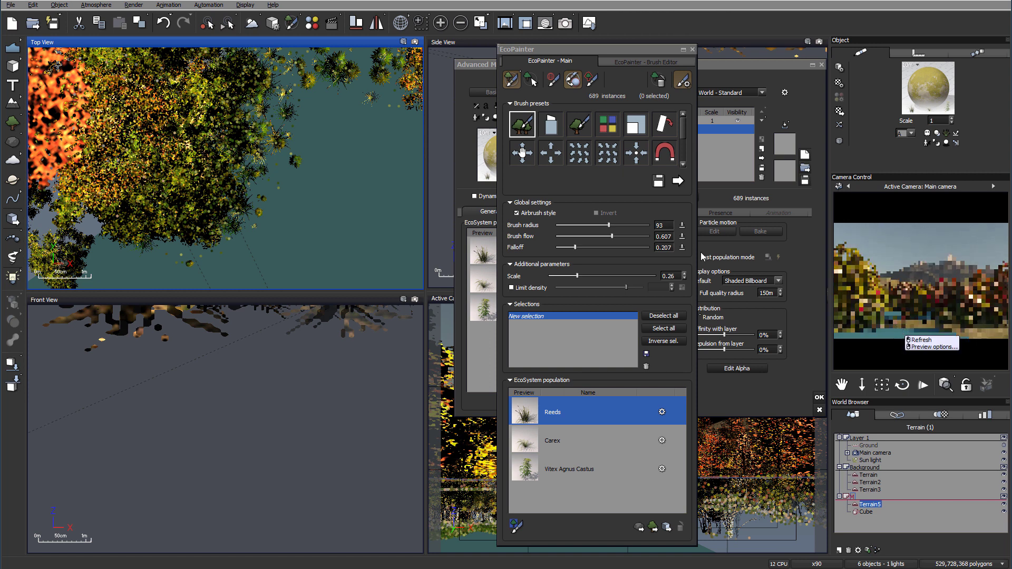
- Set the plant scale to 0.47 and paint larger plants around the head of the inlet and its opposite bank
{"action": "left_click", "coordinate": [587, 273]}
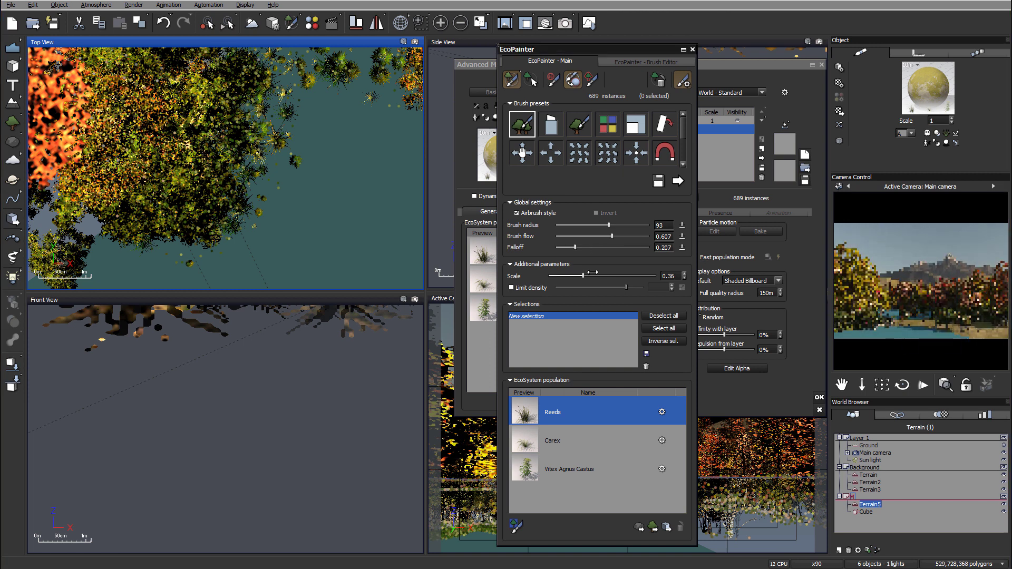
{"action": "left_click_drag", "start_coordinate": [596, 271], "coordinate": [599, 271]}
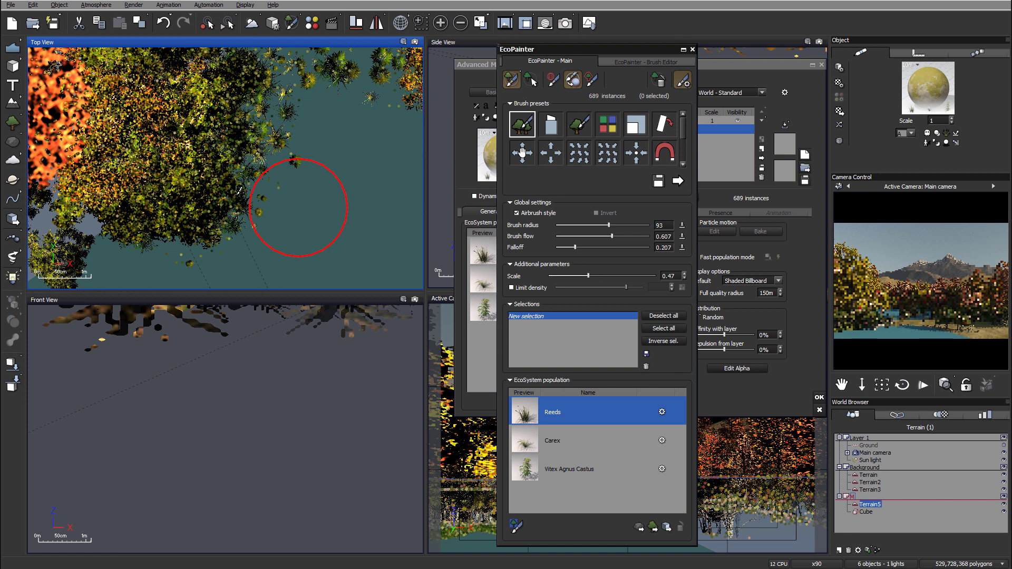
{"action": "left_click_drag", "start_coordinate": [219, 142], "coordinate": [240, 171]}
{"action": "right_click_drag", "start_coordinate": [237, 169], "coordinate": [155, 271]}
{"action": "left_click_drag", "start_coordinate": [175, 215], "coordinate": [218, 144]}
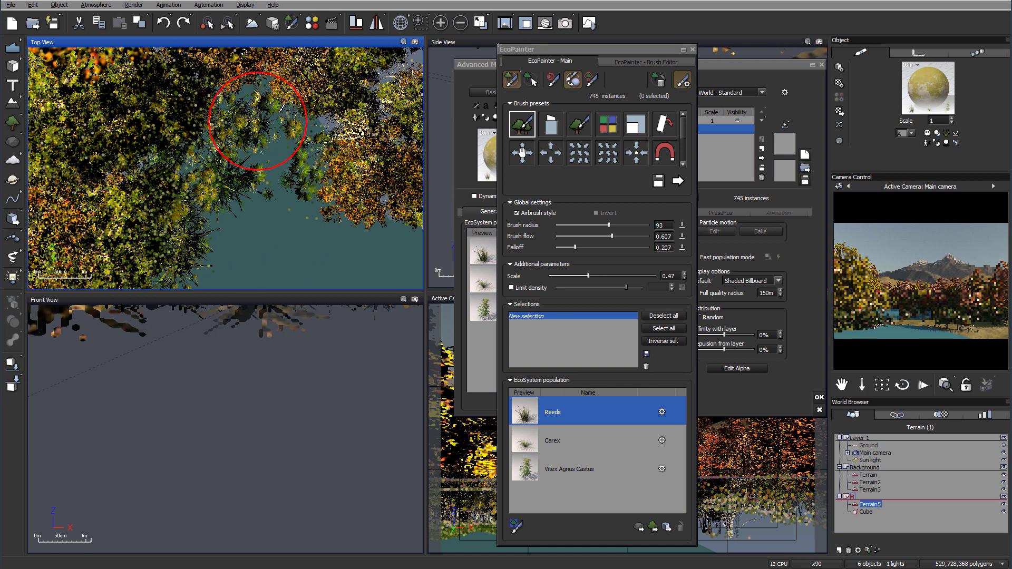
{"action": "mouse_move", "coordinate": [346, 156]}
{"action": "right_mouse_down"}
{"action": "mouse_move", "coordinate": [333, 138]}
{"action": "mouse_move", "coordinate": [203, 94]}
{"action": "right_mouse_up"}
{"action": "mouse_move", "coordinate": [260, 135]}
{"action": "left_mouse_down"}
{"action": "mouse_move", "coordinate": [309, 139]}
{"action": "mouse_move", "coordinate": [316, 153]}
{"action": "mouse_move", "coordinate": [229, 143]}
{"action": "left_mouse_up"}
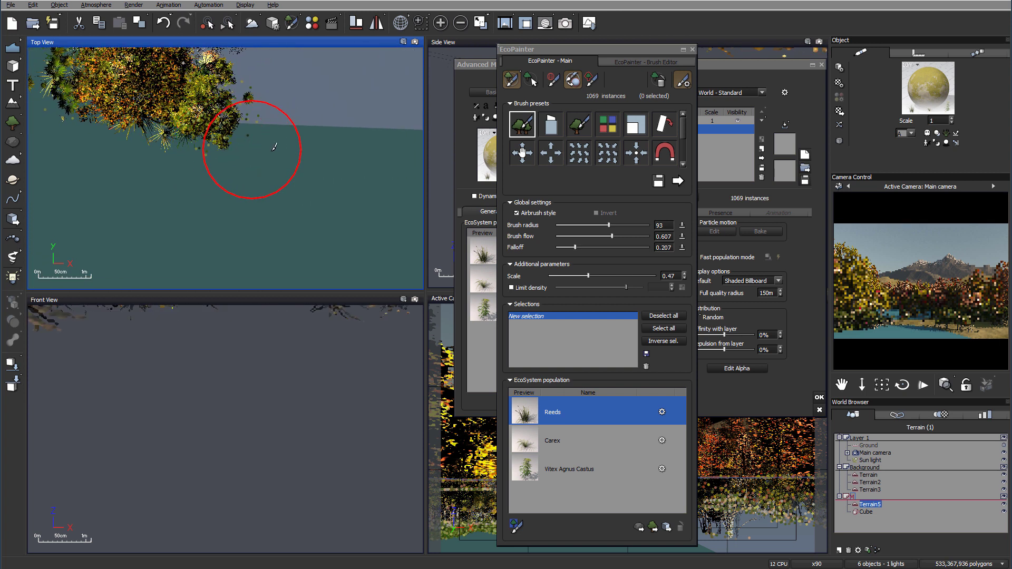
- Paint clumps of plants along the water's edge running east from the small tree group
{"action": "left_click_drag", "start_coordinate": [161, 147], "coordinate": [297, 177]}
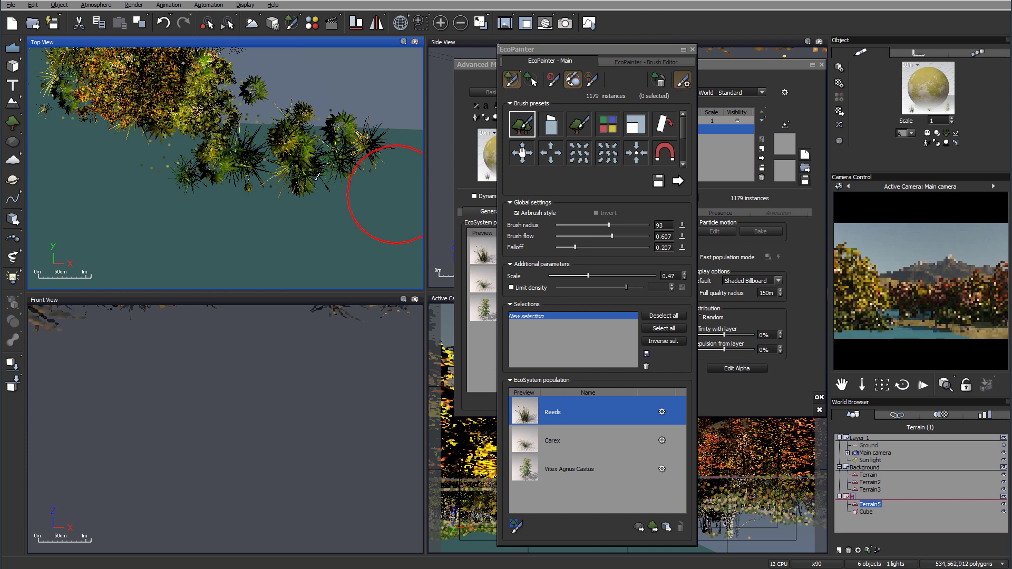
{"action": "right_click_drag", "start_coordinate": [285, 156], "coordinate": [136, 193]}
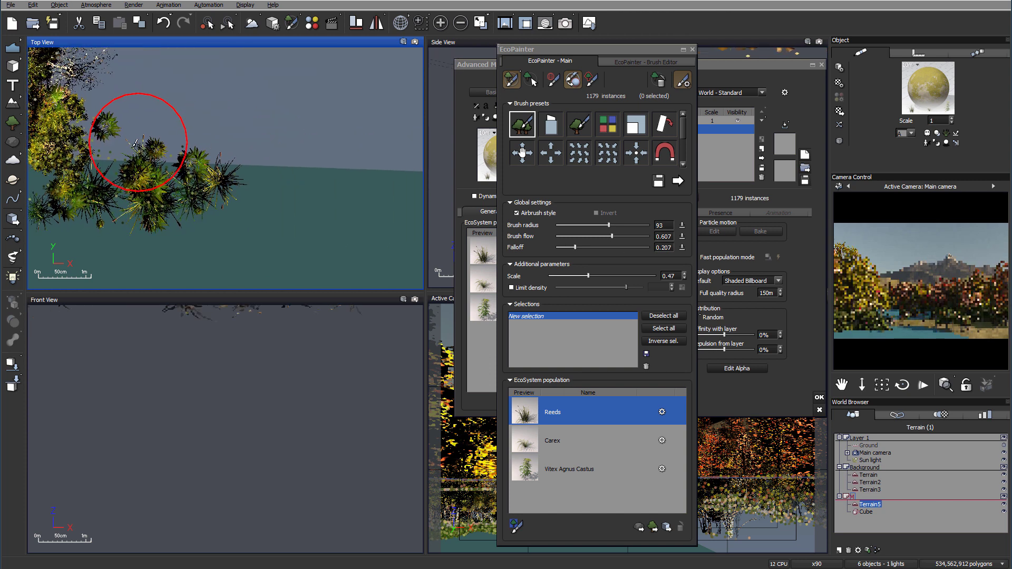
{"action": "mouse_move", "coordinate": [259, 164]}
{"action": "left_mouse_down"}
{"action": "mouse_move", "coordinate": [170, 108]}
{"action": "mouse_move", "coordinate": [230, 140]}
{"action": "mouse_move", "coordinate": [259, 223]}
{"action": "mouse_move", "coordinate": [361, 215]}
{"action": "mouse_move", "coordinate": [287, 210]}
{"action": "mouse_move", "coordinate": [323, 208]}
{"action": "left_mouse_up"}
{"action": "mouse_move", "coordinate": [311, 207]}
{"action": "right_mouse_down"}
{"action": "mouse_move", "coordinate": [303, 161]}
{"action": "mouse_move", "coordinate": [263, 180]}
{"action": "mouse_move", "coordinate": [132, 200]}
{"action": "right_mouse_up"}
{"action": "scroll", "coordinate": [301, 161], "scroll_direction": "down", "scroll_amount": 3}
{"action": "mouse_move", "coordinate": [222, 161]}
{"action": "left_mouse_down"}
{"action": "mouse_move", "coordinate": [300, 208]}
{"action": "mouse_move", "coordinate": [232, 227]}
{"action": "mouse_move", "coordinate": [320, 238]}
{"action": "left_mouse_up"}
- Continue the plant strip southward along the bend of the shoreline and thicken it with return strokes
{"action": "right_click_drag", "start_coordinate": [332, 238], "coordinate": [294, 91]}
{"action": "mouse_move", "coordinate": [296, 142]}
{"action": "left_mouse_down"}
{"action": "mouse_move", "coordinate": [303, 226]}
{"action": "mouse_move", "coordinate": [288, 118]}
{"action": "left_mouse_up"}
{"action": "left_click_drag", "start_coordinate": [313, 204], "coordinate": [315, 221]}
{"action": "right_click_drag", "start_coordinate": [315, 240], "coordinate": [297, 121]}
{"action": "mouse_move", "coordinate": [330, 246]}
{"action": "left_mouse_down"}
{"action": "mouse_move", "coordinate": [340, 263]}
{"action": "mouse_move", "coordinate": [302, 234]}
{"action": "mouse_move", "coordinate": [290, 134]}
{"action": "left_mouse_up"}
{"action": "mouse_move", "coordinate": [290, 135]}
{"action": "right_mouse_down"}
{"action": "mouse_move", "coordinate": [303, 217]}
{"action": "mouse_move", "coordinate": [373, 253]}
{"action": "mouse_move", "coordinate": [328, 249]}
{"action": "right_mouse_up"}
{"action": "mouse_move", "coordinate": [318, 172]}
{"action": "left_mouse_down"}
{"action": "mouse_move", "coordinate": [312, 156]}
{"action": "mouse_move", "coordinate": [221, 136]}
{"action": "mouse_move", "coordinate": [72, 130]}
{"action": "mouse_move", "coordinate": [223, 127]}
{"action": "mouse_move", "coordinate": [291, 161]}
{"action": "mouse_move", "coordinate": [206, 91]}
{"action": "left_mouse_up"}
- Paint plants around the pointed corner of the far lake and along its northeast-running shore
{"action": "scroll", "coordinate": [201, 100], "scroll_direction": "down", "scroll_amount": 3}
{"action": "right_click_drag", "start_coordinate": [212, 81], "coordinate": [267, 253]}
{"action": "right_click_drag", "start_coordinate": [246, 138], "coordinate": [280, 290]}
{"action": "right_click_drag", "start_coordinate": [275, 220], "coordinate": [283, 288]}
{"action": "left_click_drag", "start_coordinate": [188, 204], "coordinate": [216, 166]}
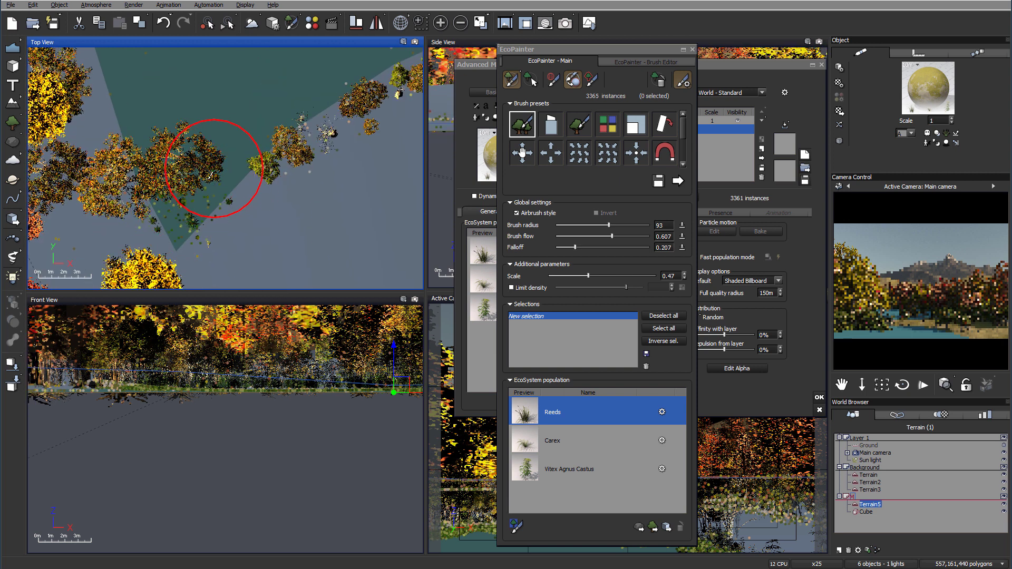
{"action": "left_click_drag", "start_coordinate": [258, 124], "coordinate": [304, 98]}
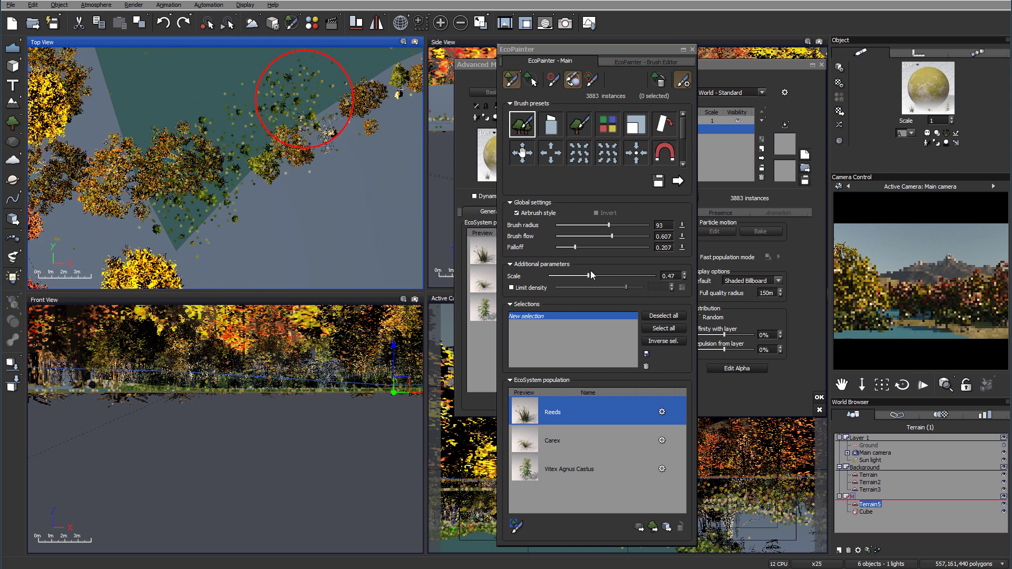
- Set the plant scale to 0.73 and paint larger plants along the far lake's northeast-running shore
{"action": "left_click_drag", "start_coordinate": [589, 272], "coordinate": [596, 274]}
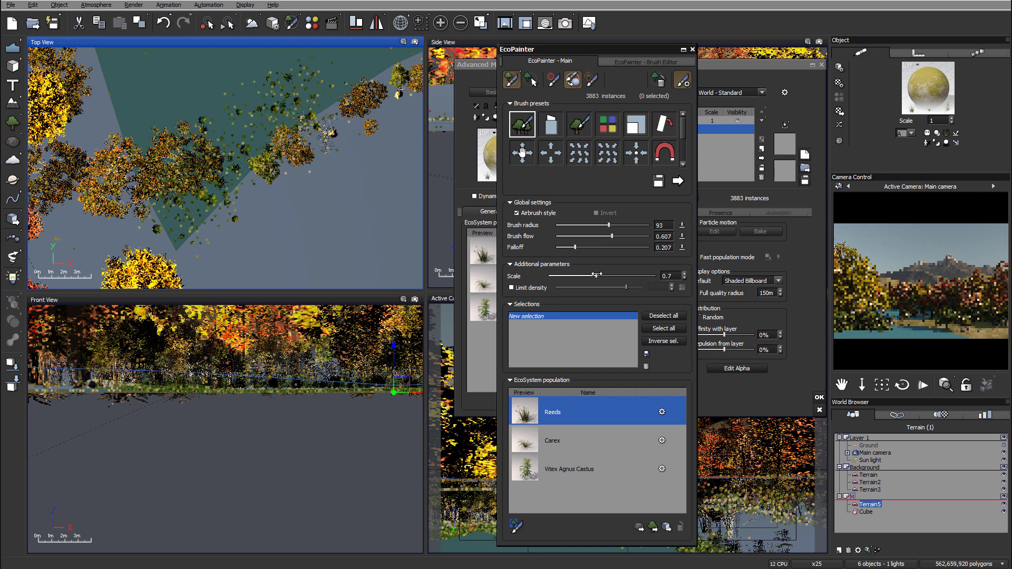
{"action": "mouse_move", "coordinate": [306, 101]}
{"action": "left_mouse_down"}
{"action": "mouse_move", "coordinate": [181, 207]}
{"action": "mouse_move", "coordinate": [264, 107]}
{"action": "left_mouse_up"}
{"action": "right_click_drag", "start_coordinate": [235, 206], "coordinate": [158, 298]}
{"action": "mouse_move", "coordinate": [295, 145]}
{"action": "left_mouse_down"}
{"action": "mouse_move", "coordinate": [339, 131]}
{"action": "mouse_move", "coordinate": [338, 113]}
{"action": "left_mouse_up"}
- Set the brush radius to 73 and the plant scale to 0.48, and scatter plants over the open ground between the groves
{"action": "scroll", "coordinate": [268, 168], "scroll_direction": "down", "scroll_amount": 6}
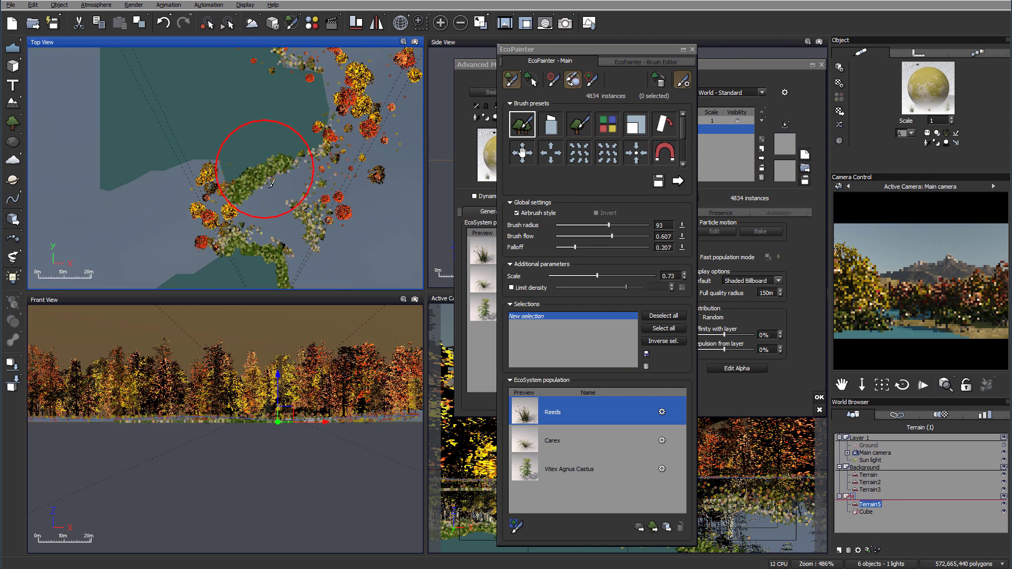
{"action": "right_click_drag", "start_coordinate": [311, 248], "coordinate": [315, 159]}
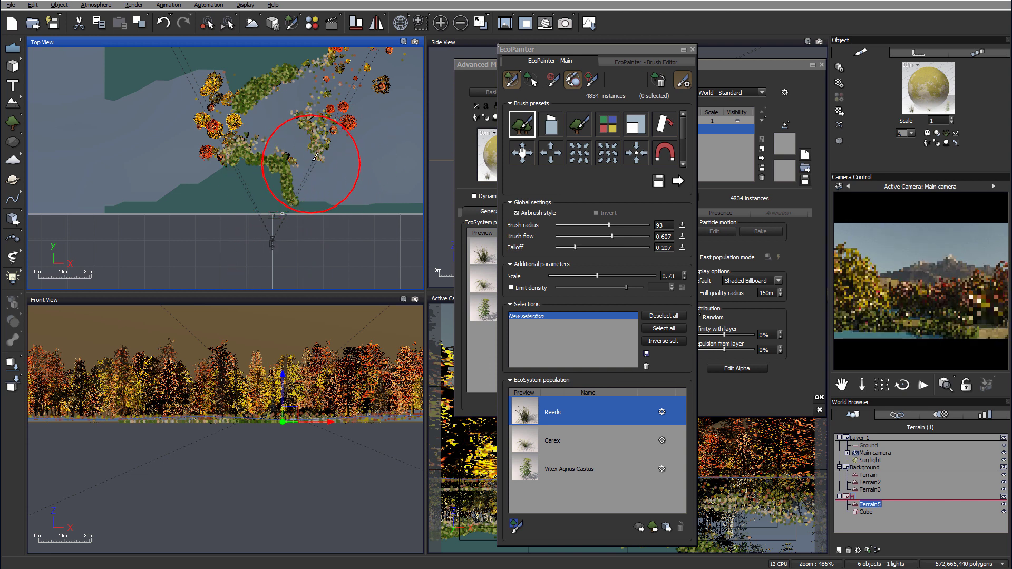
{"action": "right_click_drag", "start_coordinate": [237, 170], "coordinate": [103, 225]}
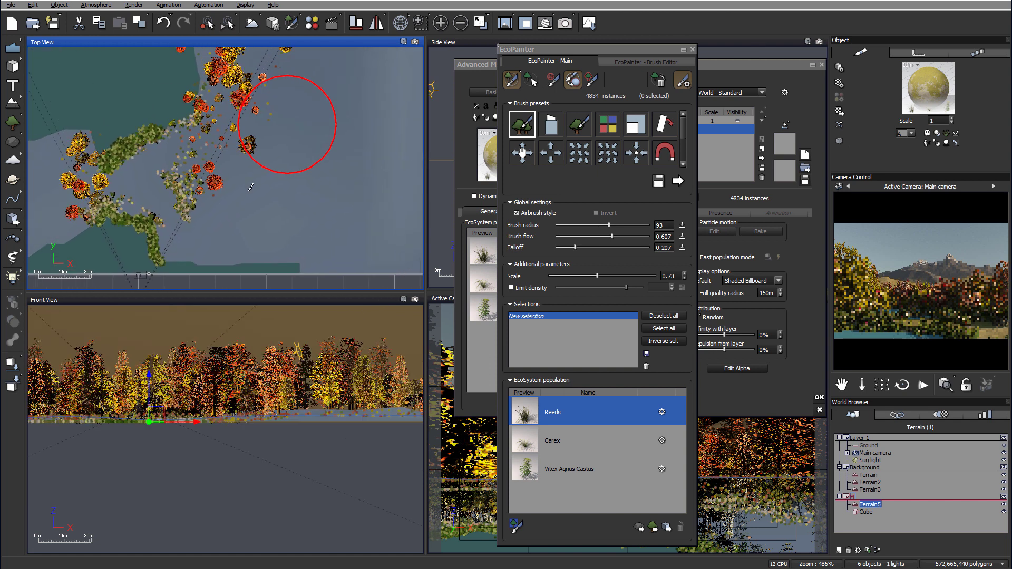
{"action": "right_click_drag", "start_coordinate": [190, 216], "coordinate": [190, 232], "text": "ctrl"}
{"action": "scroll", "coordinate": [190, 232], "scroll_direction": "up", "scroll_amount": 3}
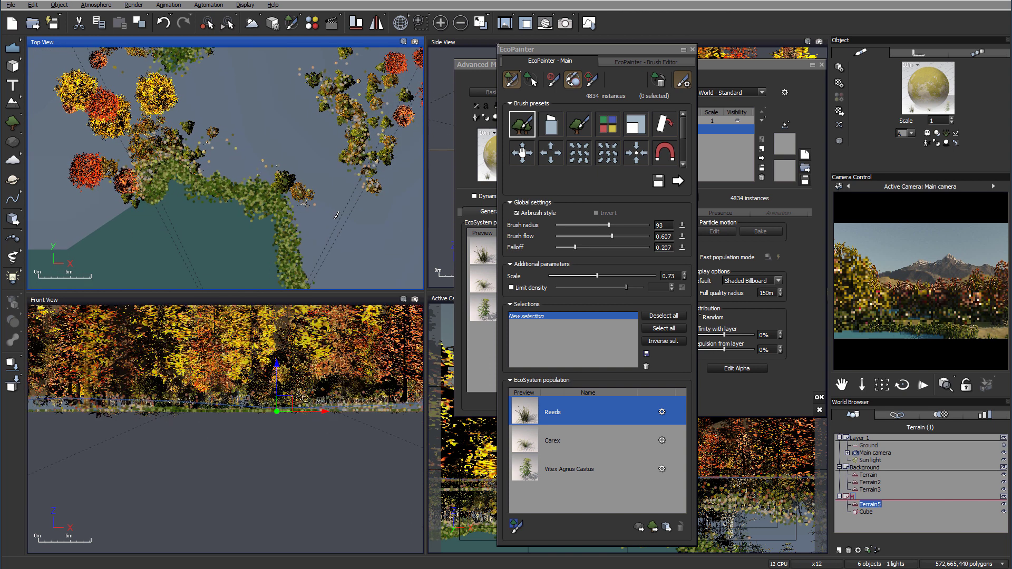
{"action": "left_click", "coordinate": [603, 224]}
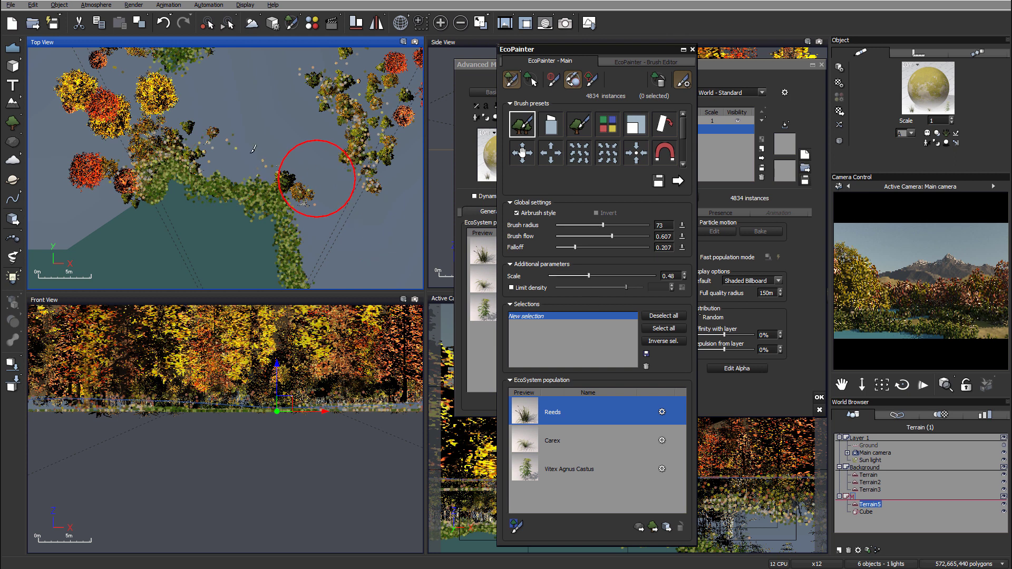
{"action": "right_click_drag", "start_coordinate": [237, 153], "coordinate": [212, 203]}
{"action": "mouse_move", "coordinate": [190, 171]}
{"action": "left_mouse_down"}
{"action": "mouse_move", "coordinate": [269, 177]}
{"action": "mouse_move", "coordinate": [309, 246]}
{"action": "mouse_move", "coordinate": [245, 133]}
{"action": "mouse_move", "coordinate": [199, 111]}
{"action": "mouse_move", "coordinate": [167, 155]}
{"action": "mouse_move", "coordinate": [169, 171]}
{"action": "mouse_move", "coordinate": [248, 210]}
{"action": "left_mouse_up"}
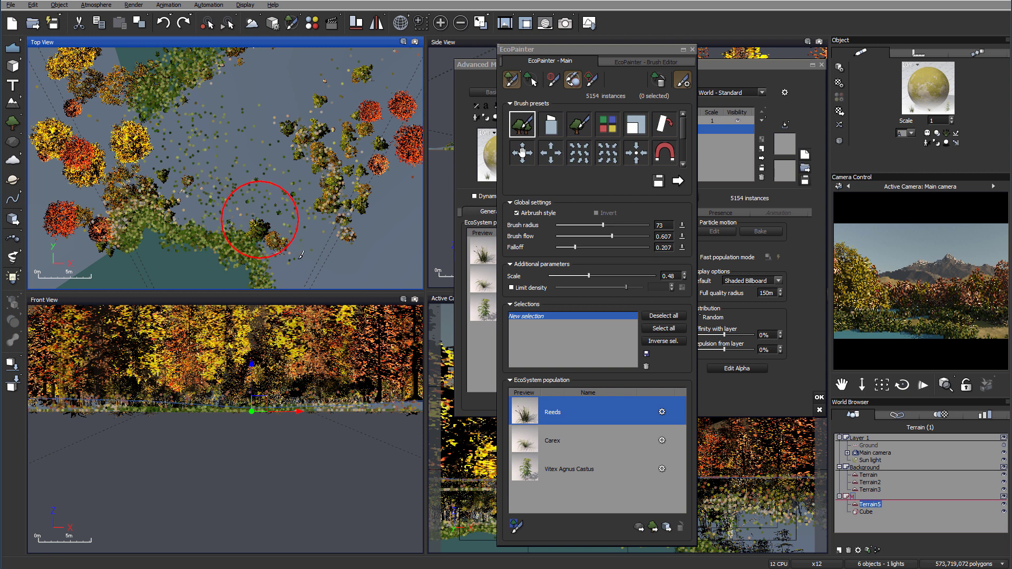
{"action": "mouse_move", "coordinate": [329, 139]}
{"action": "left_mouse_down"}
{"action": "mouse_move", "coordinate": [316, 154]}
{"action": "mouse_move", "coordinate": [271, 101]}
{"action": "mouse_move", "coordinate": [236, 98]}
{"action": "left_mouse_up"}
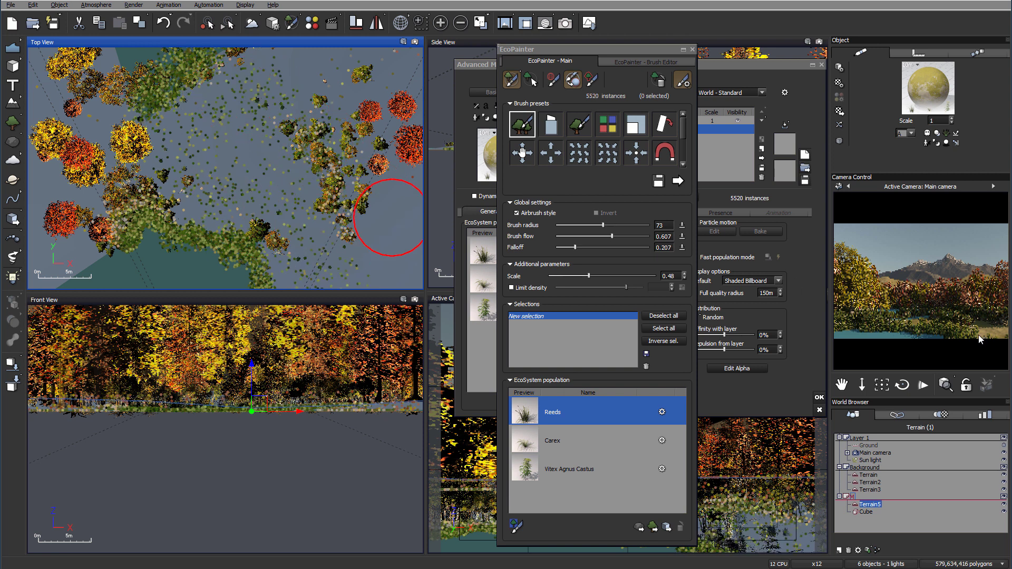
- Extend the scattered plants over the bare ground east of the near lake's southward shoreline strip
{"action": "right_click_drag", "start_coordinate": [339, 217], "coordinate": [319, 146]}
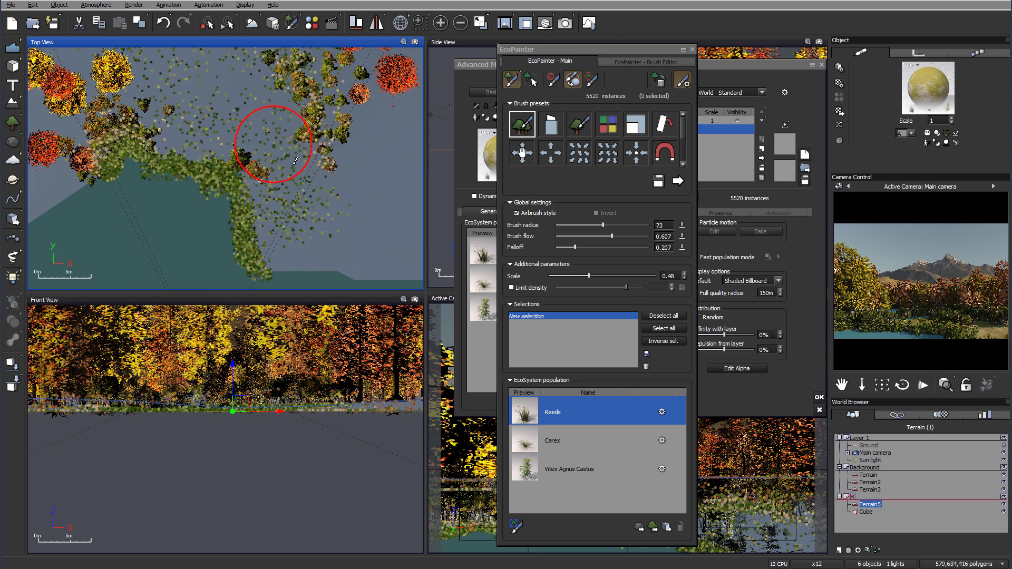
{"action": "left_click_drag", "start_coordinate": [274, 220], "coordinate": [276, 226]}
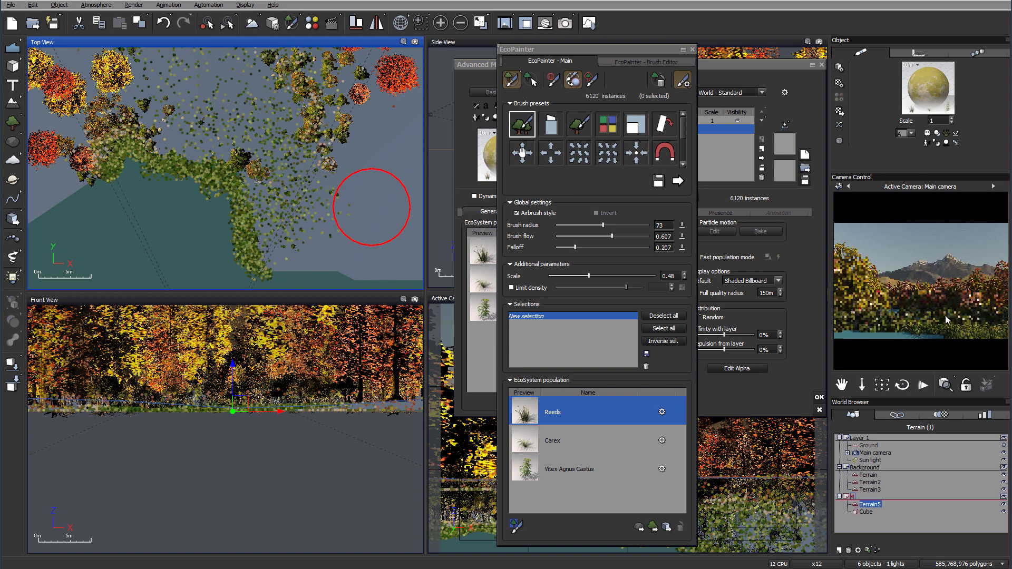
{"action": "right_click_drag", "start_coordinate": [260, 267], "coordinate": [367, 166]}
{"action": "scroll", "coordinate": [353, 171], "scroll_direction": "up", "scroll_amount": 3}
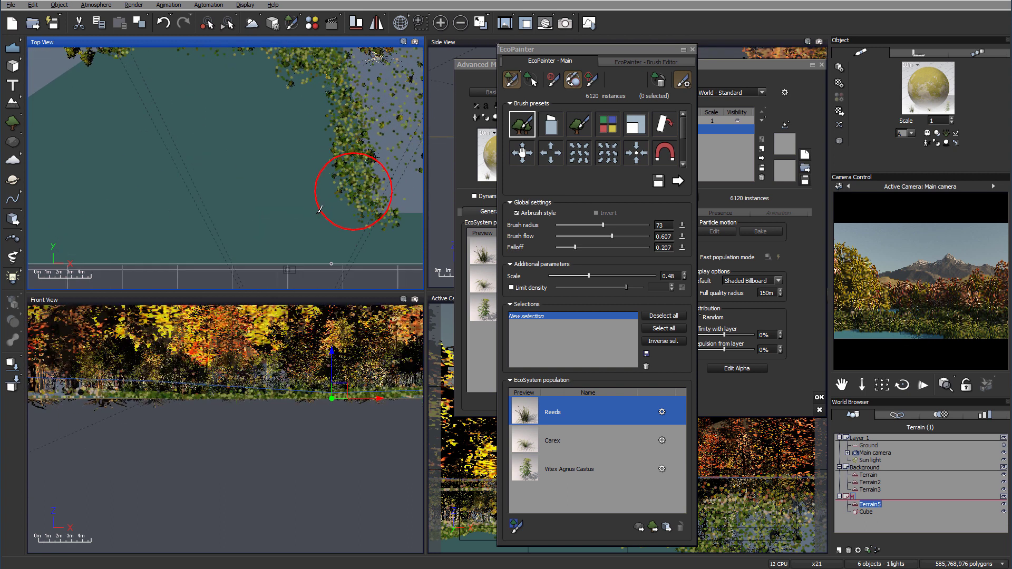